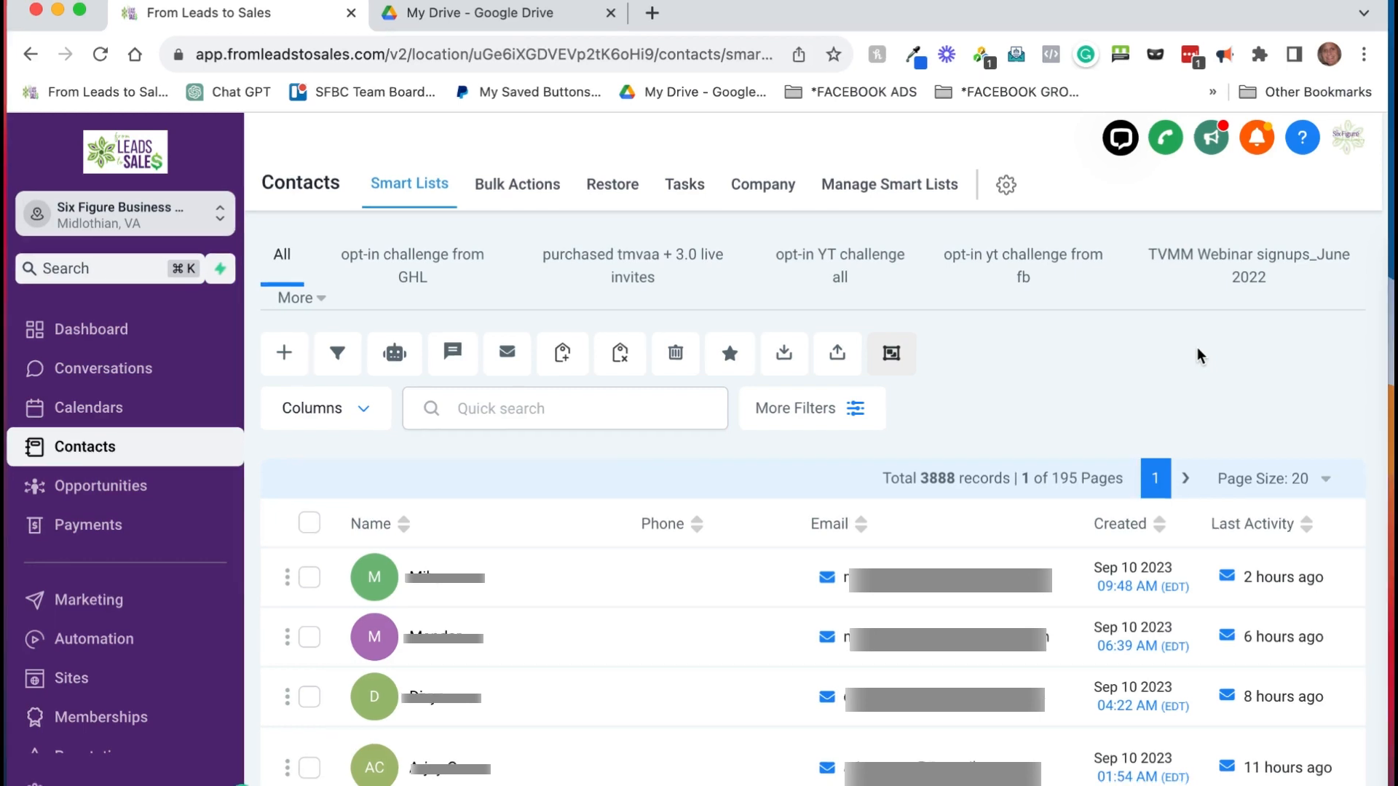
Step: Search Google for 'how to export emails from mailchimp' in a new tab and open Mailchimp's Export a Contact article
click(652, 13)
text(how to eo)
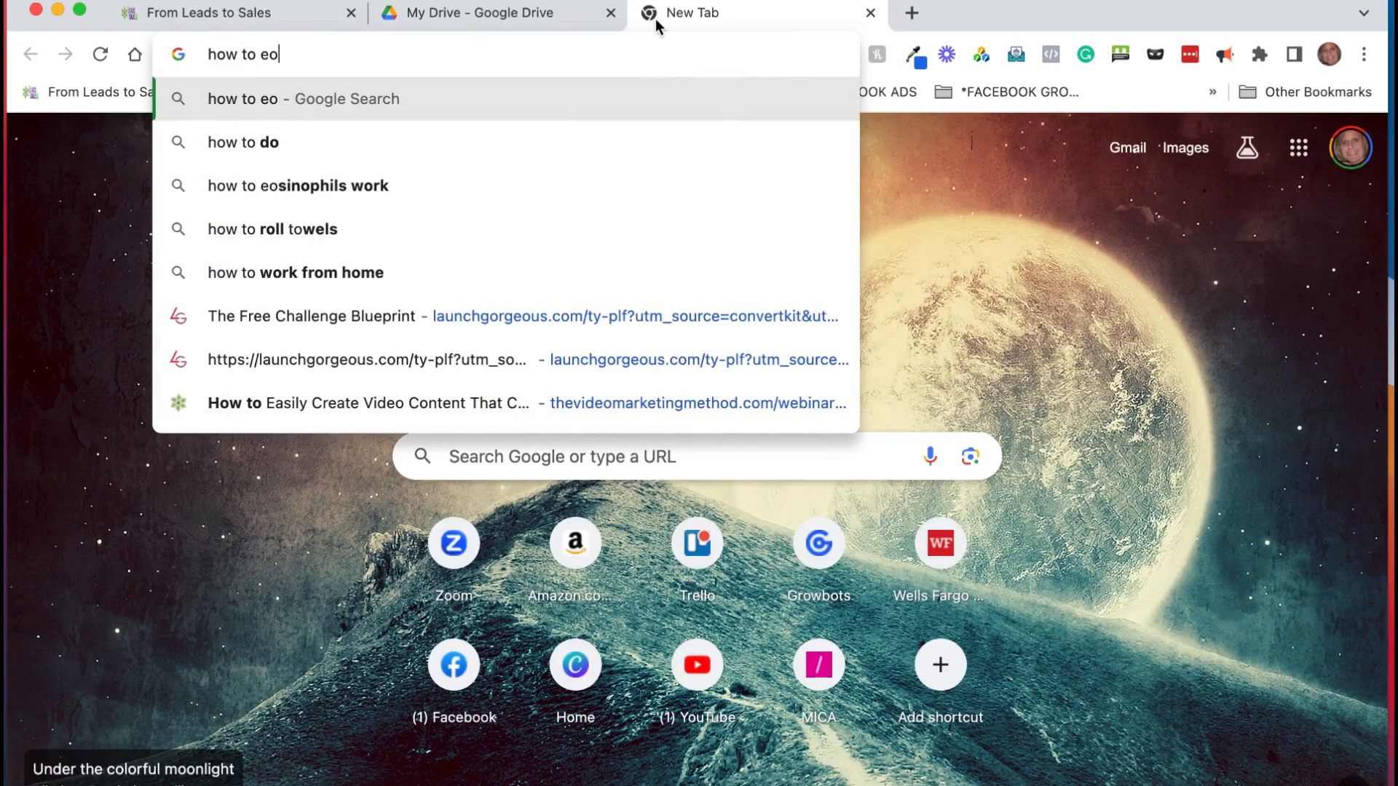
key(BackSpace)
text(xport)
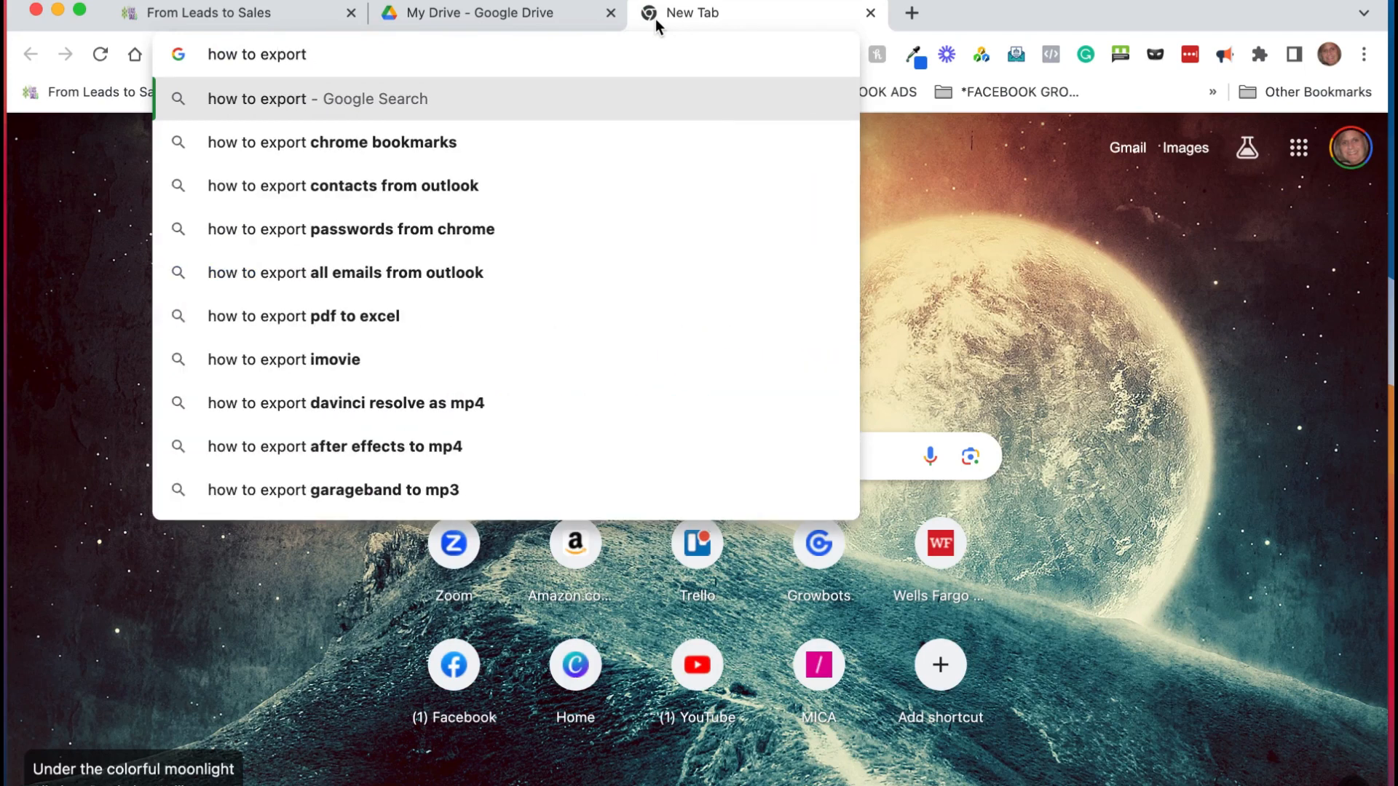
text( emails from )
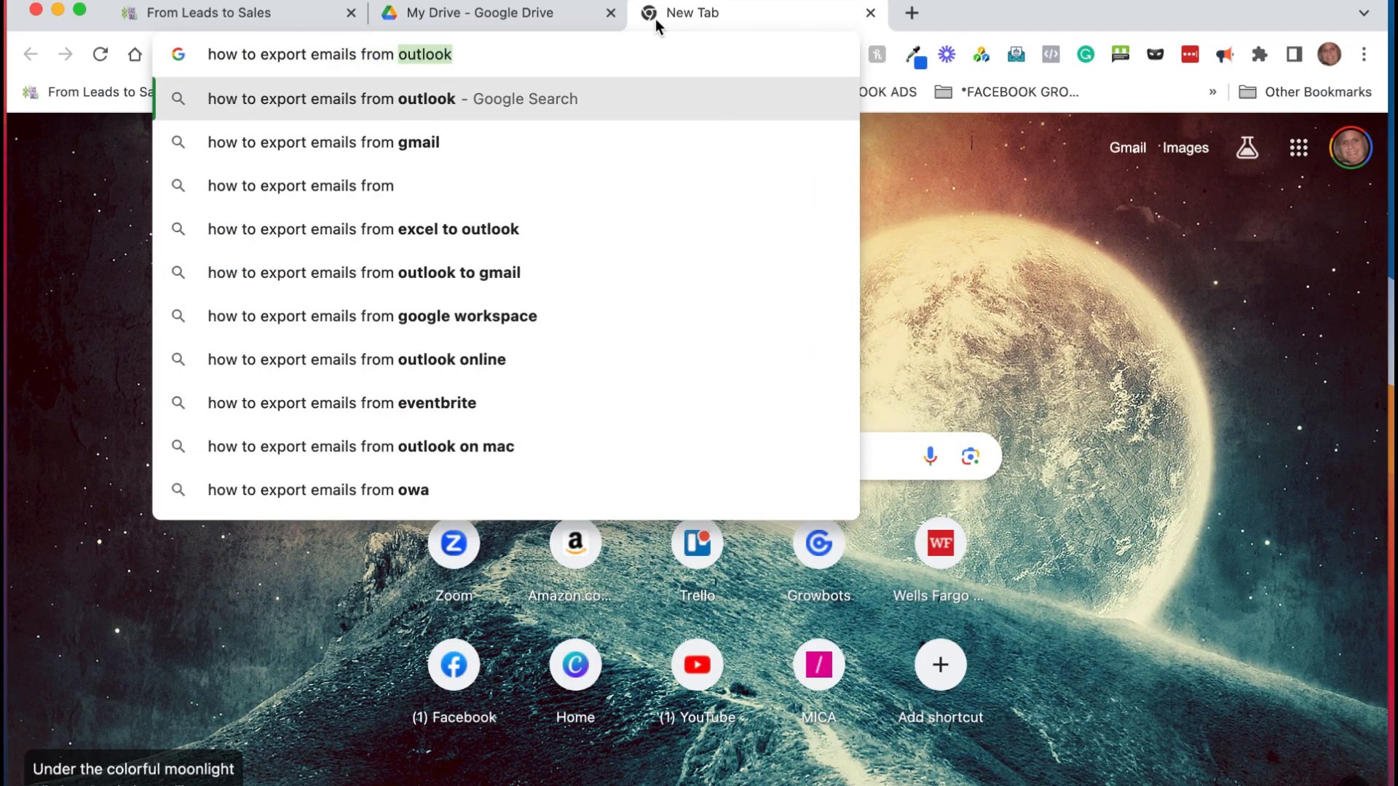
text(mailchimp)
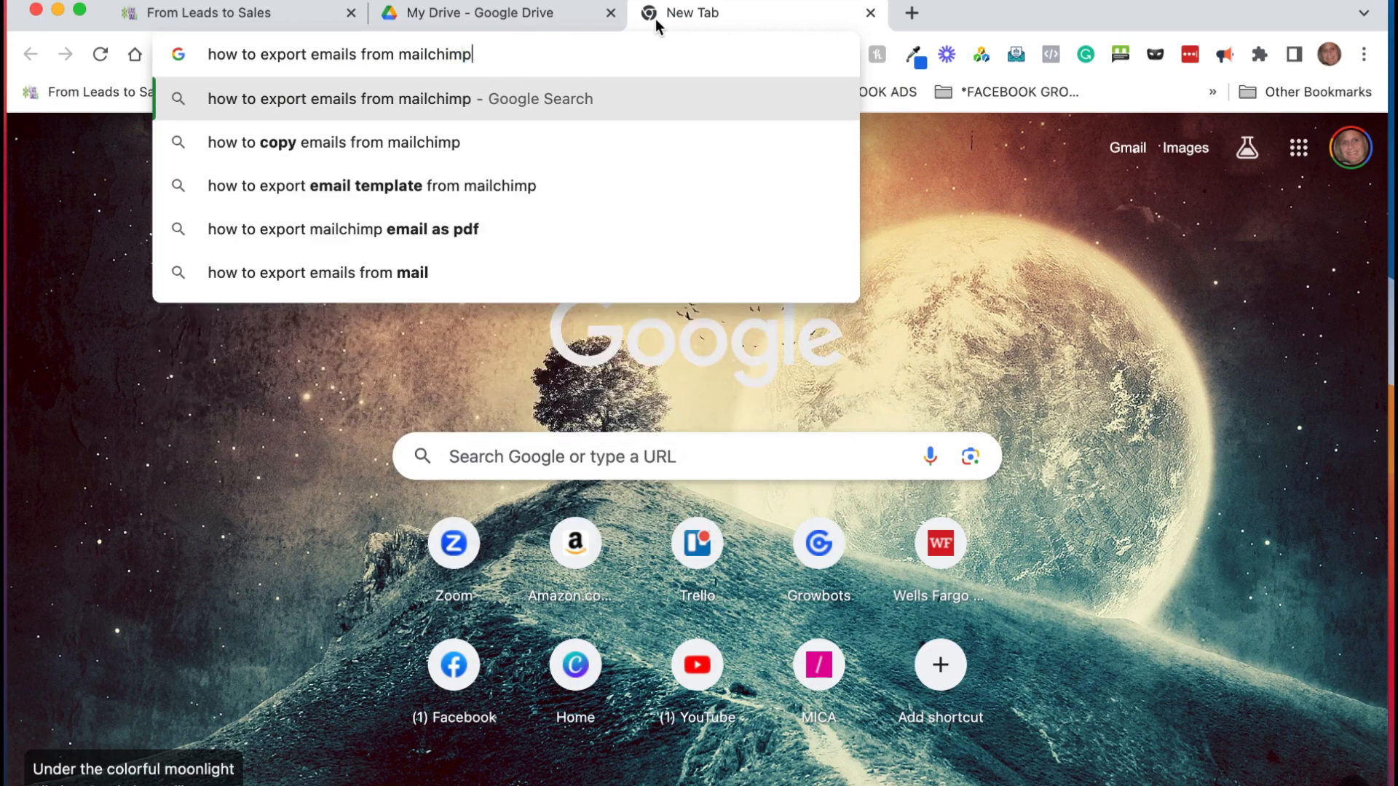
key(Return)
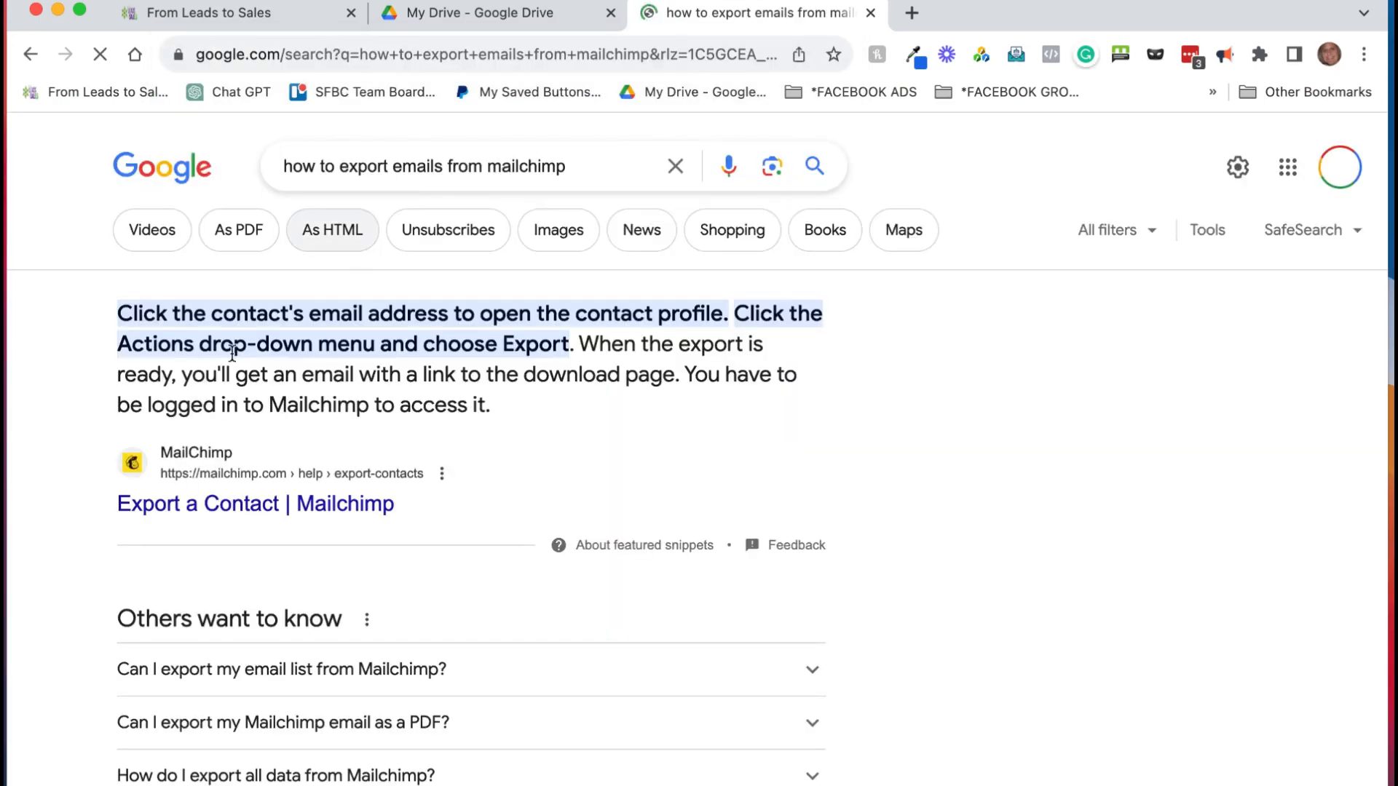
click(218, 504)
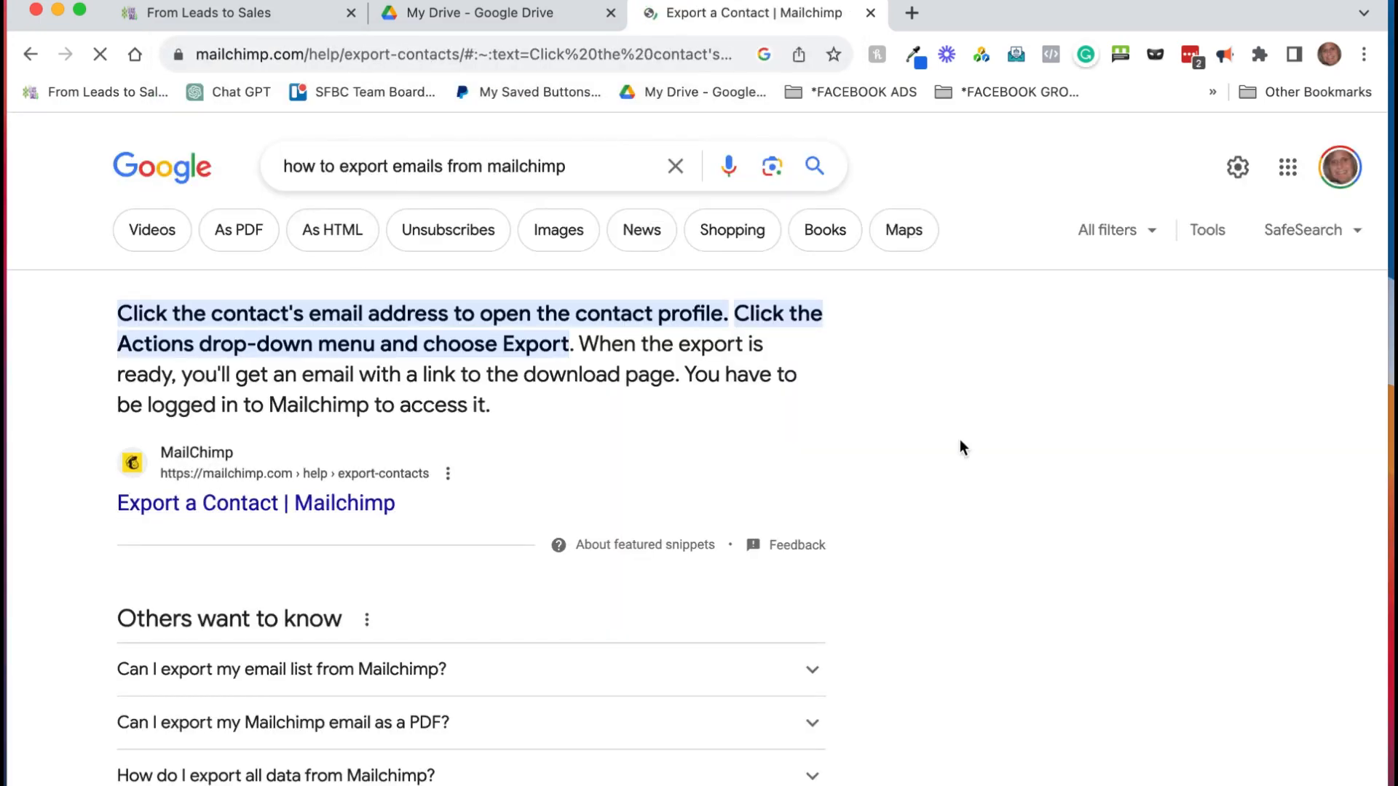
Step: Read down to the About your export folder section, highlight 'CSV files', and dismiss the cookie notice
scroll(1145, 510, up, 8)
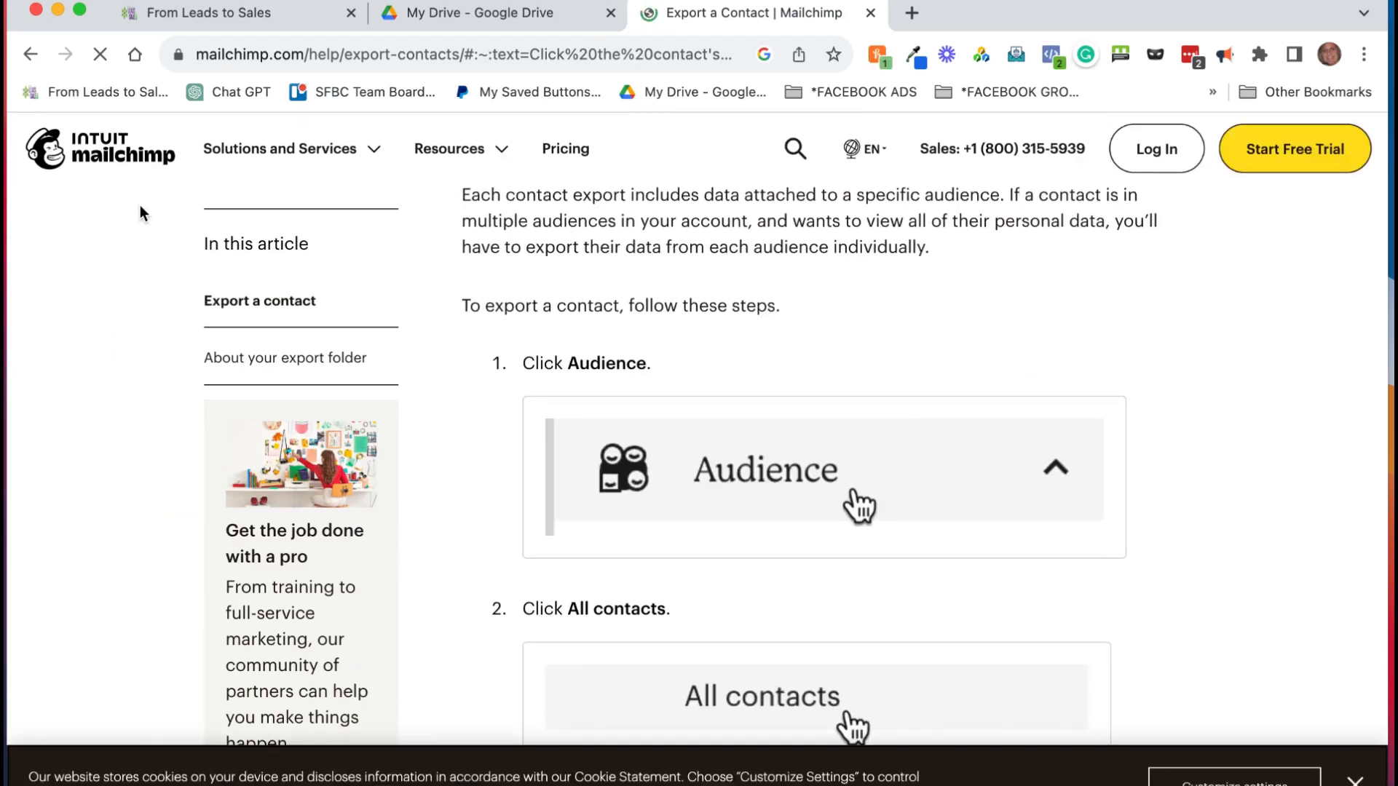
scroll(1238, 422, down, 10)
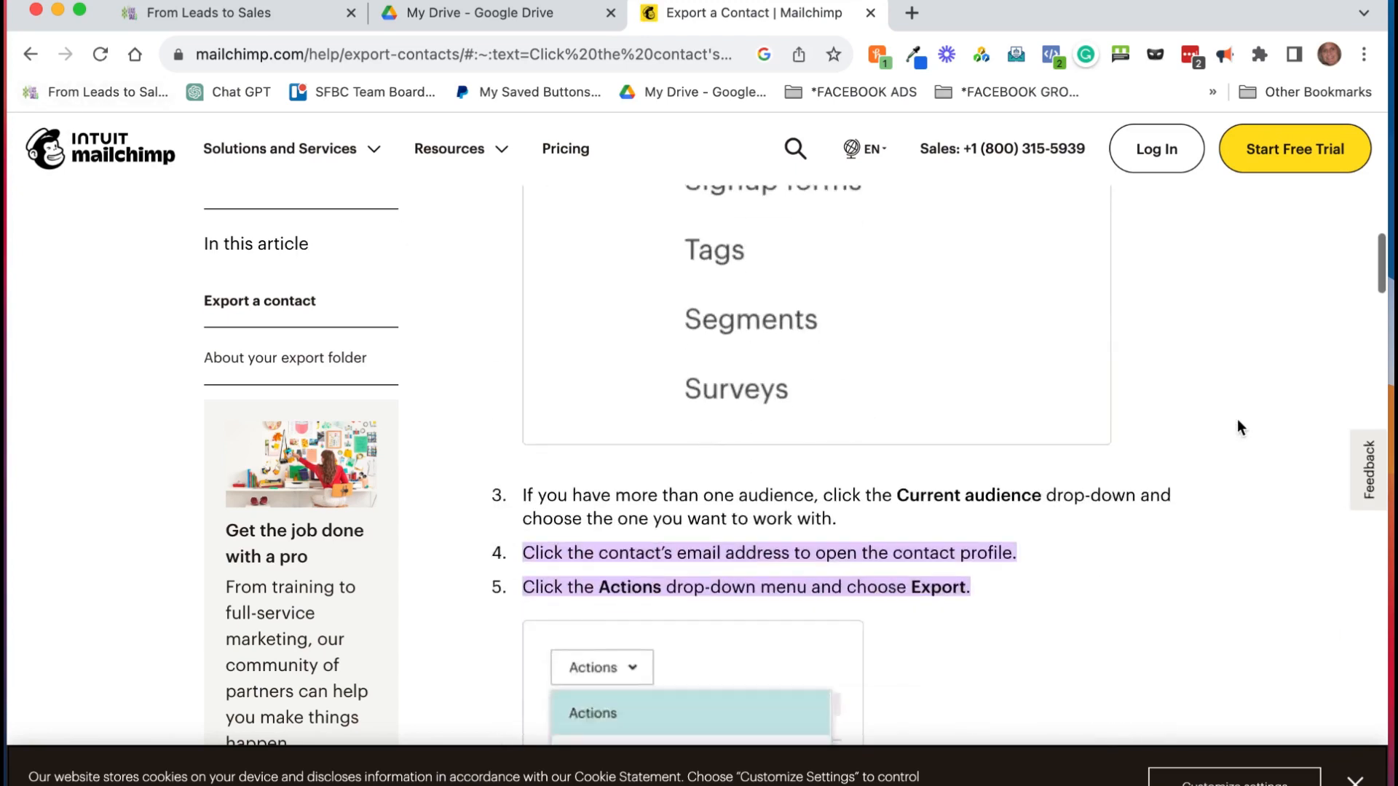
scroll(1240, 427, down, 7)
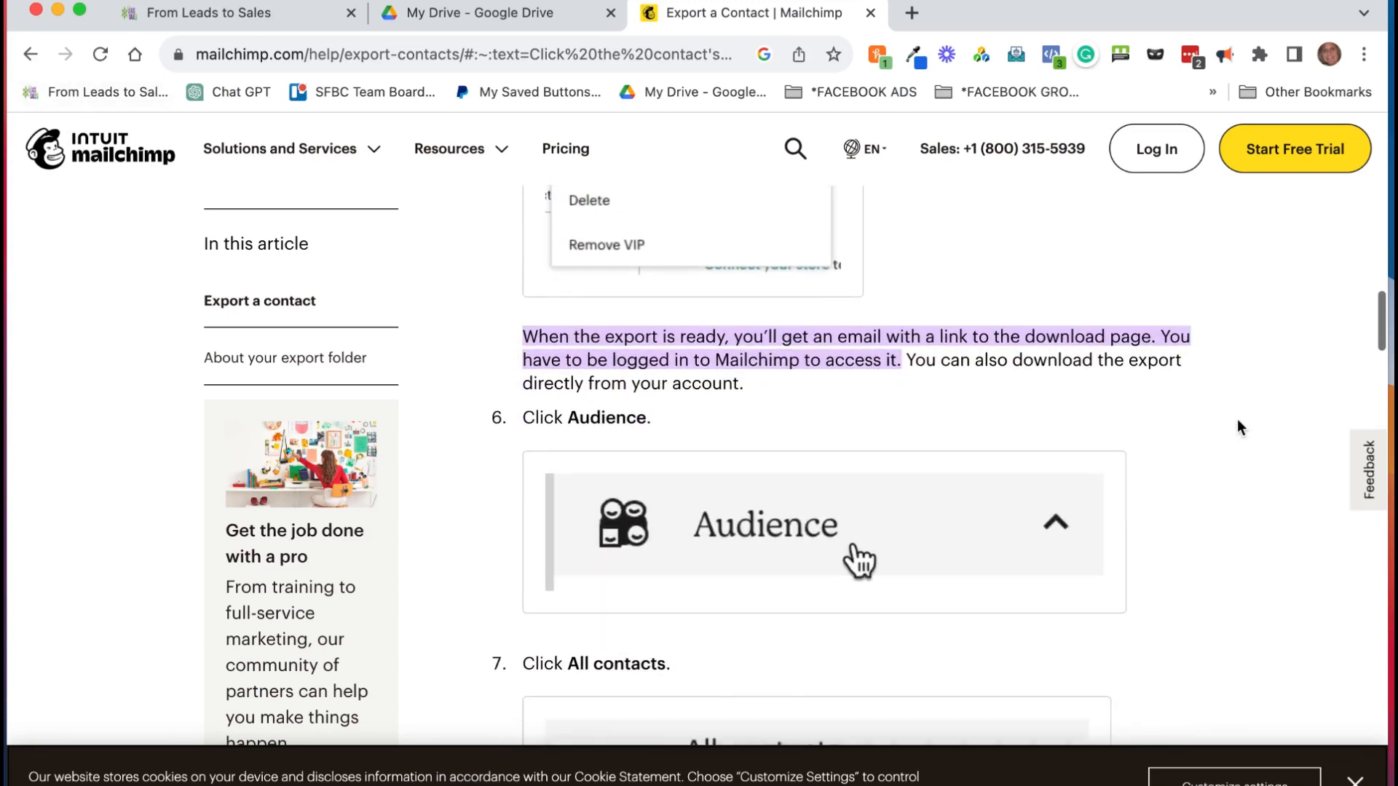
scroll(1239, 422, down, 10)
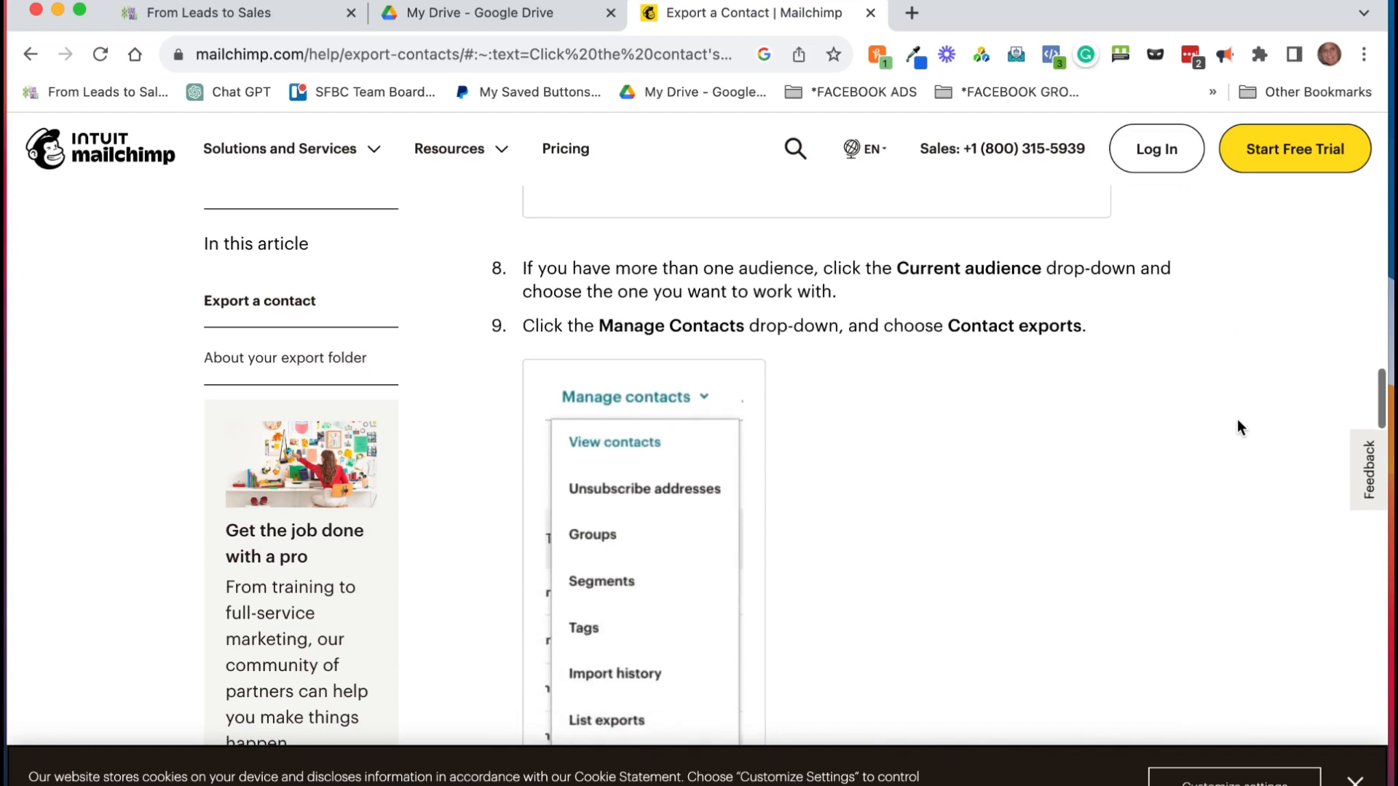
scroll(1237, 421, down, 10)
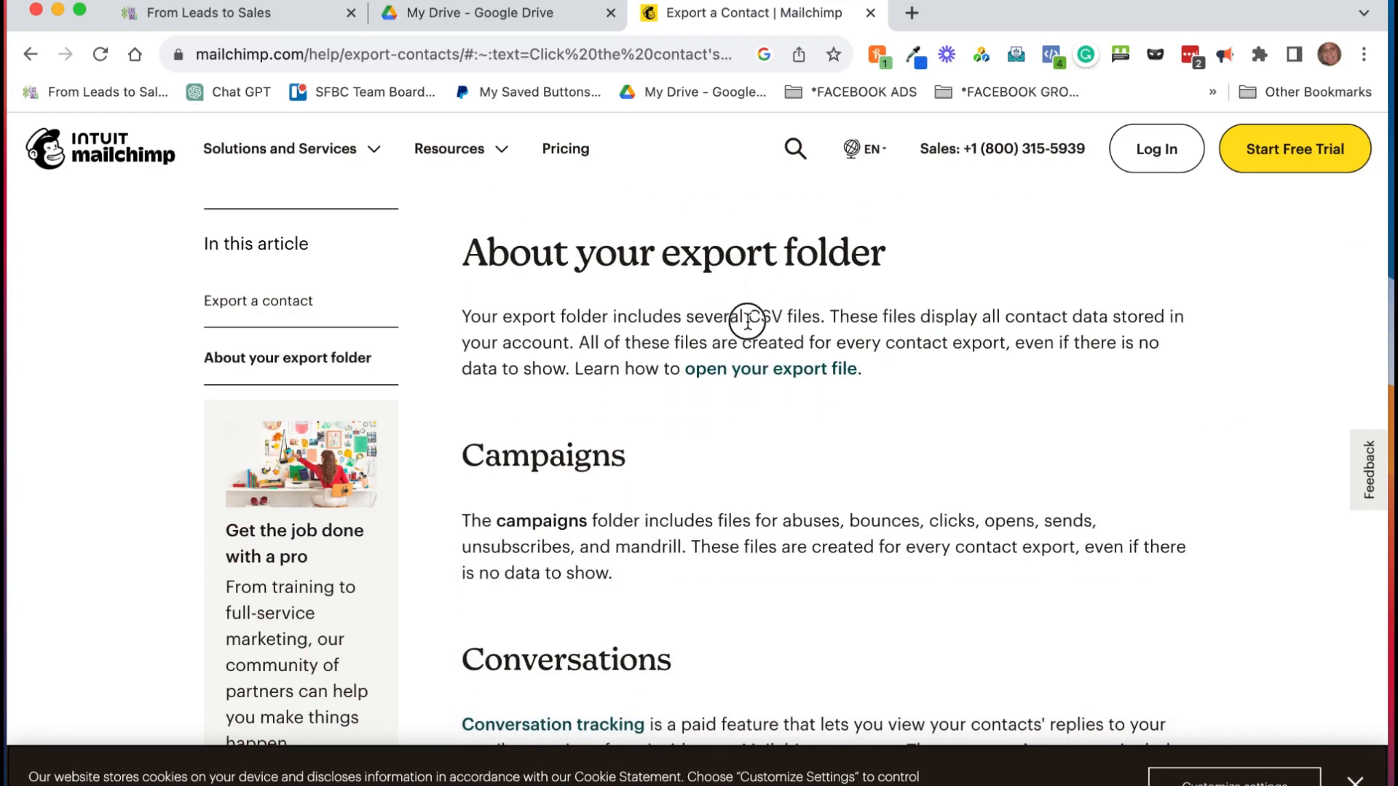
drag(748, 318, 841, 319)
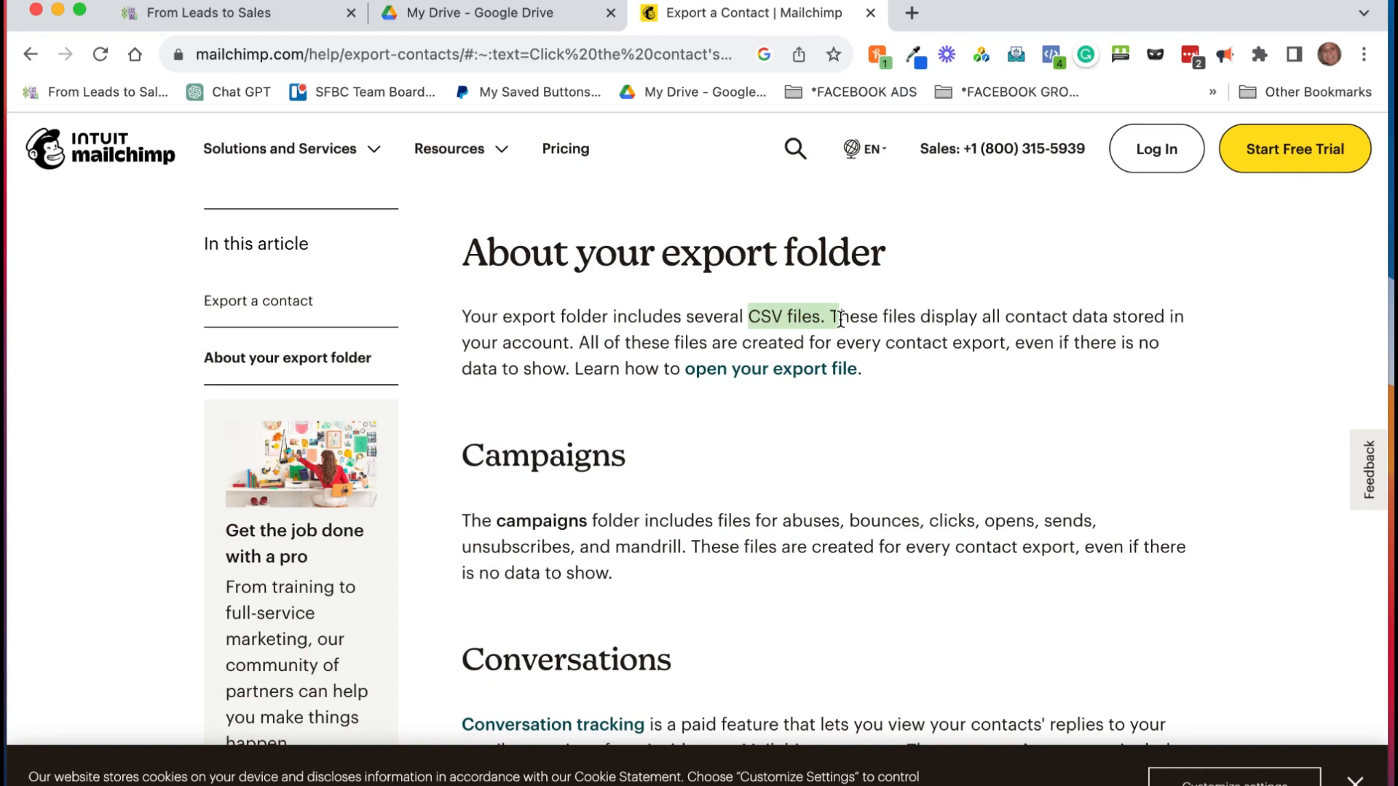
click(1354, 781)
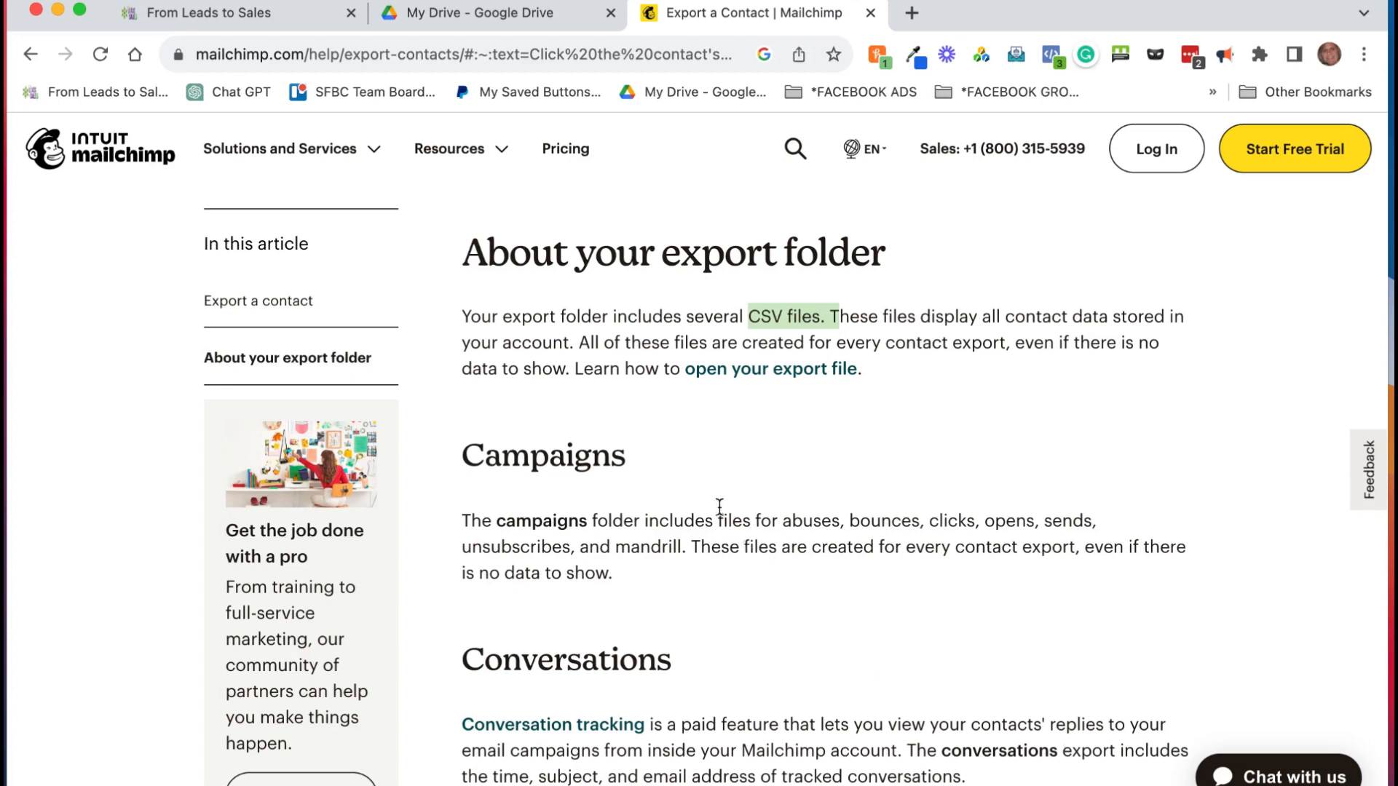
Step: From the Drive window, search Google for 'excel export as csv' in a new tab
click(549, 20)
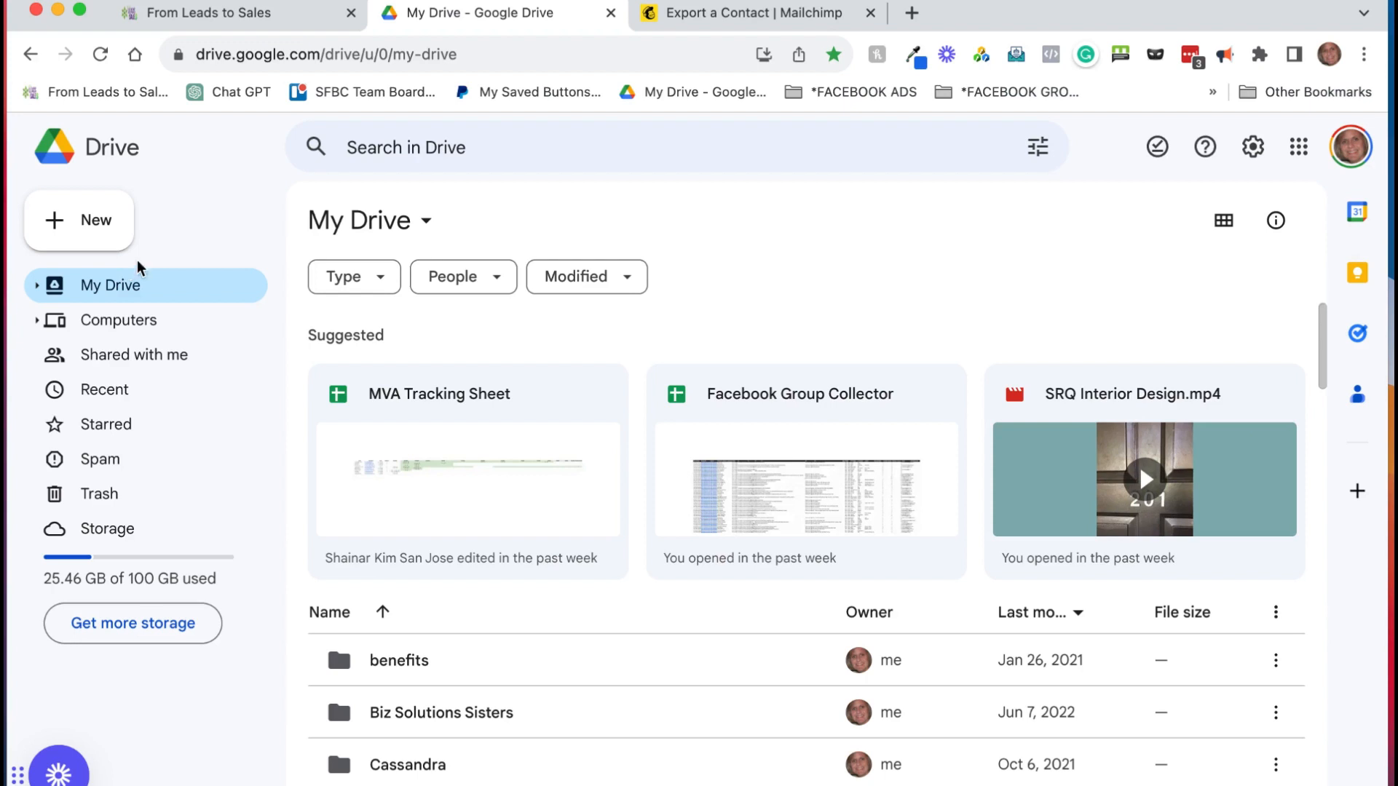
click(911, 14)
text(e)
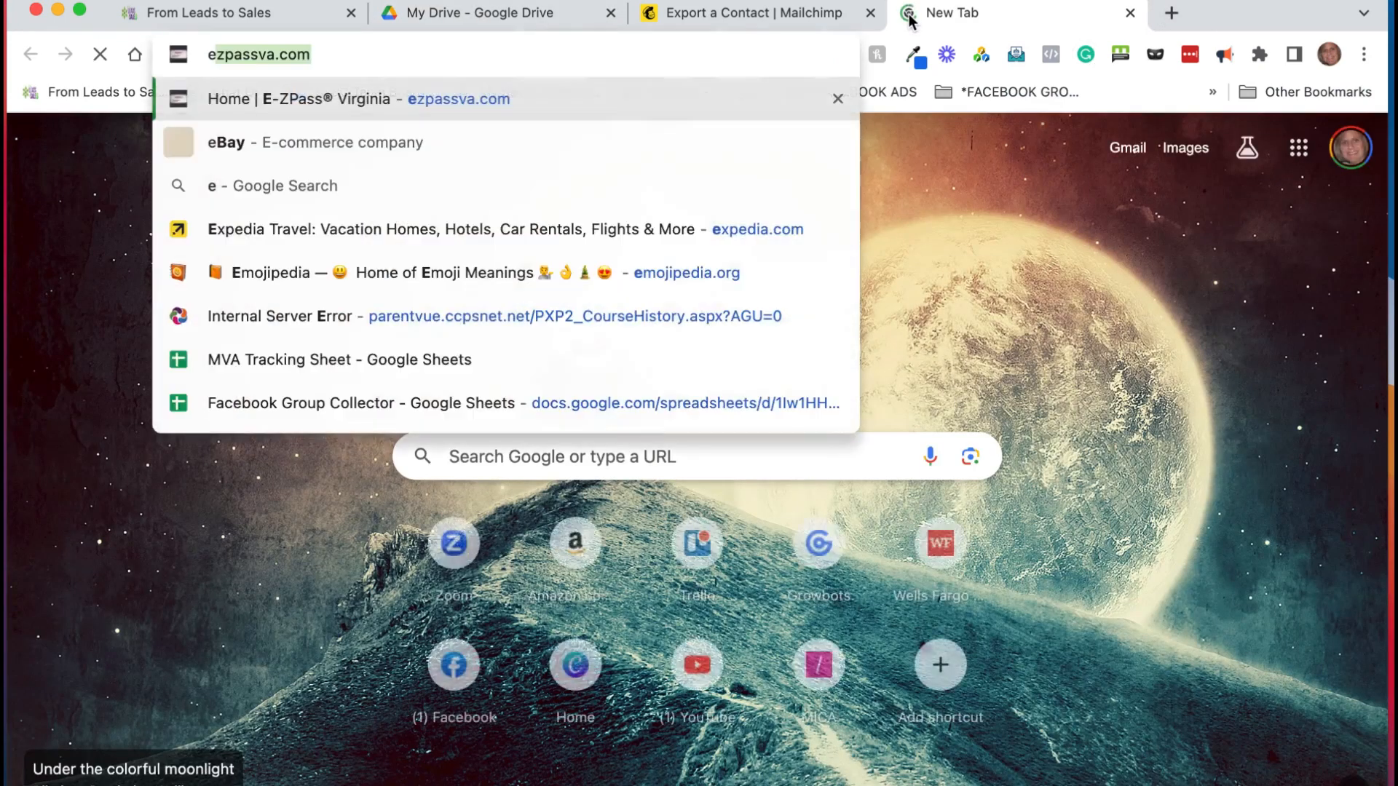
text(xcel expon)
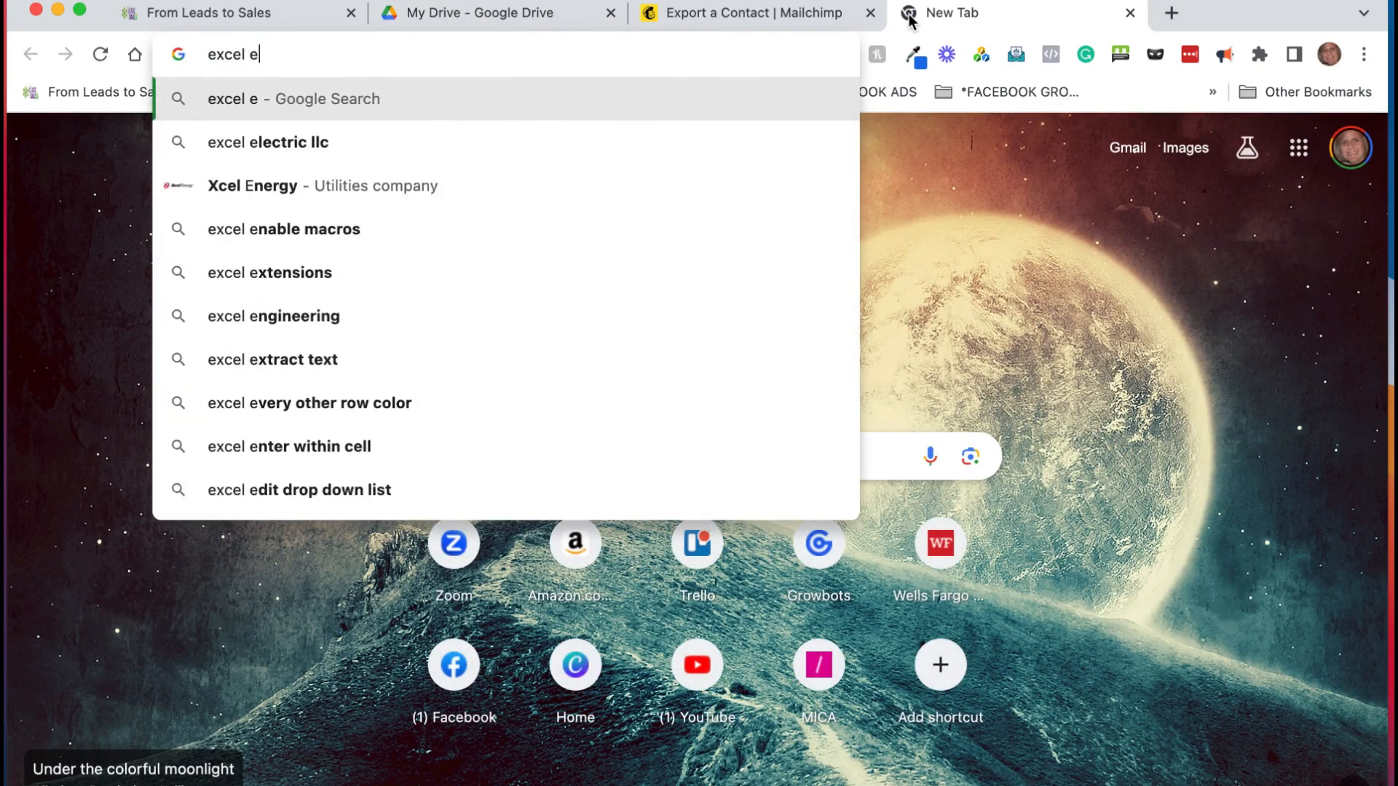
key(BackSpace)
text(rt as cs)
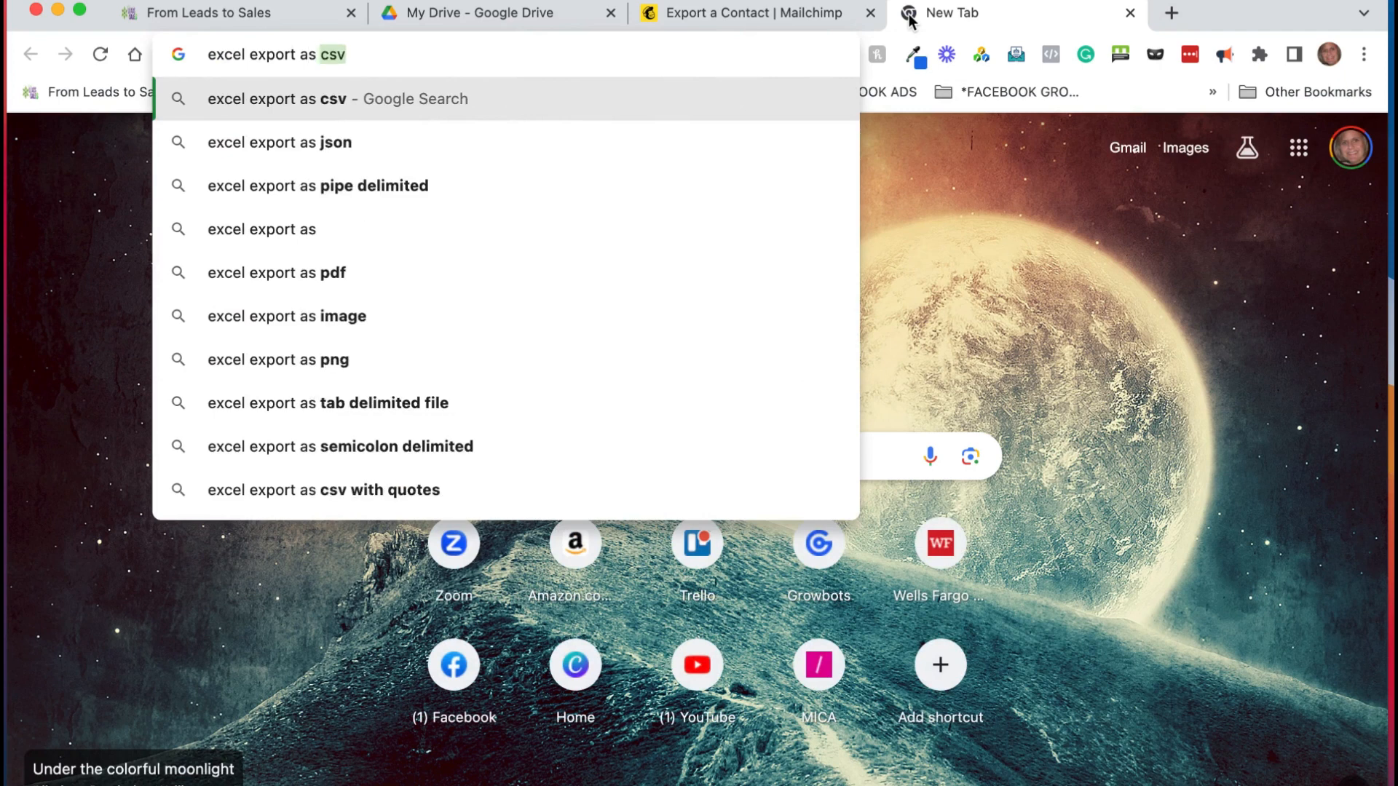
key(BackSpace)
text(v)
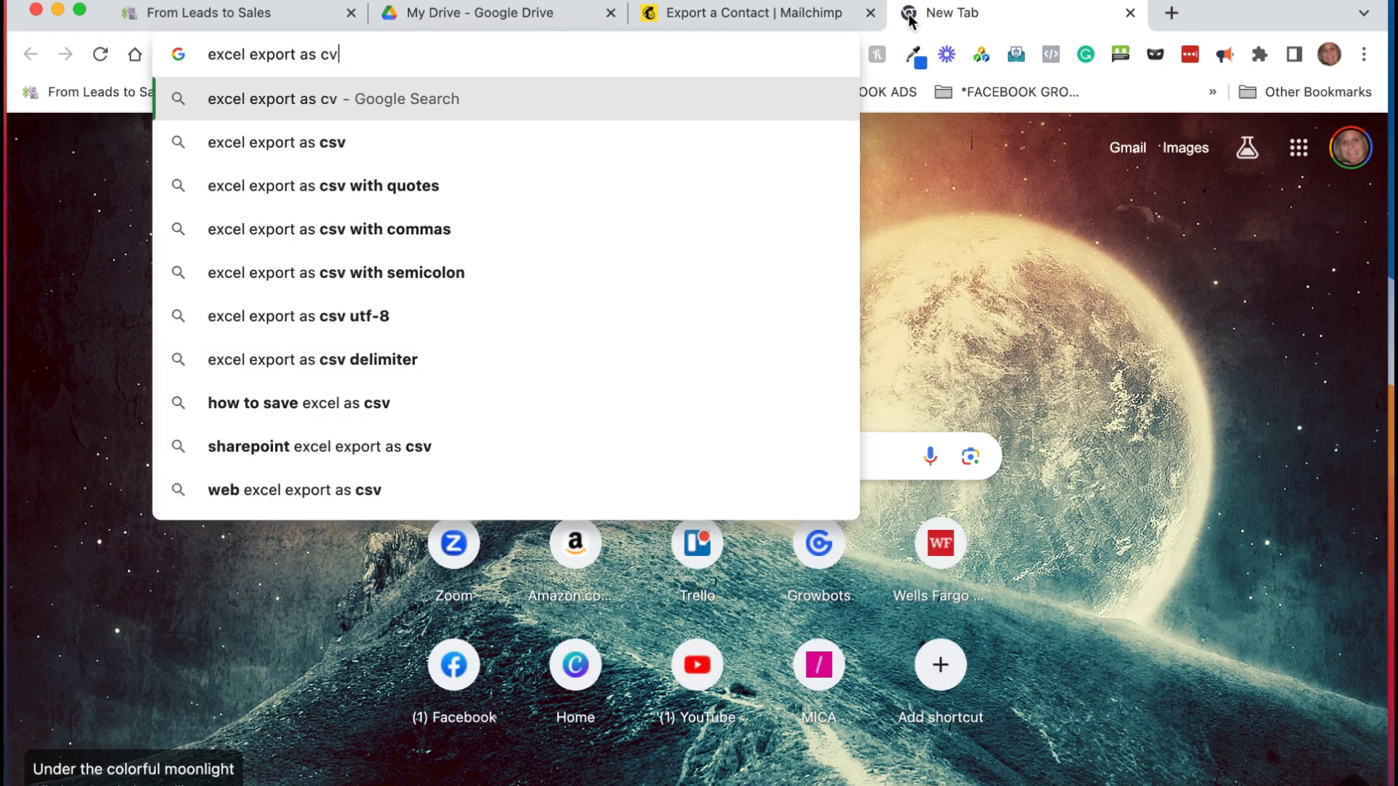
key(BackSpace)
text(sv)
key(Return)
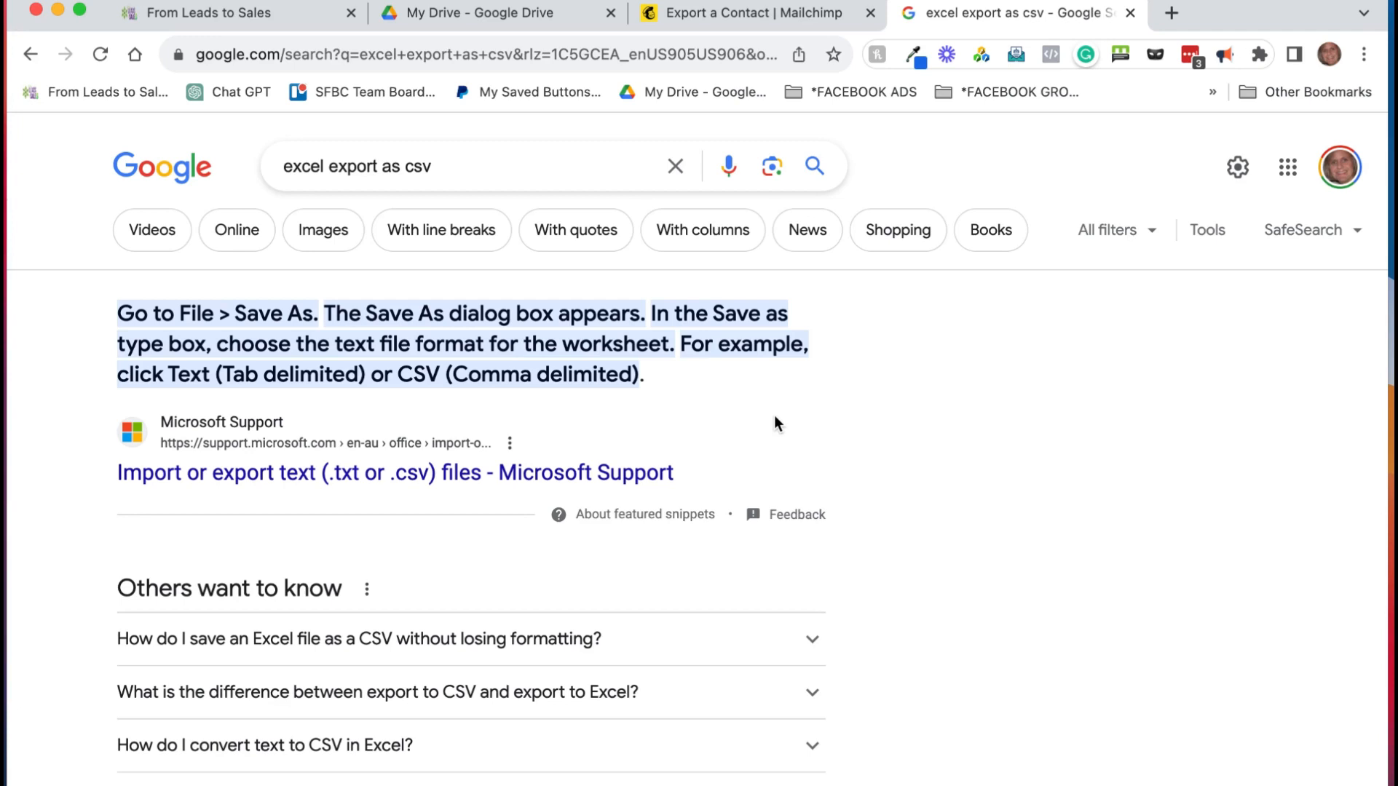
Step: Return to My Drive and open the New menu to create a Google Sheets spreadsheet
click(493, 10)
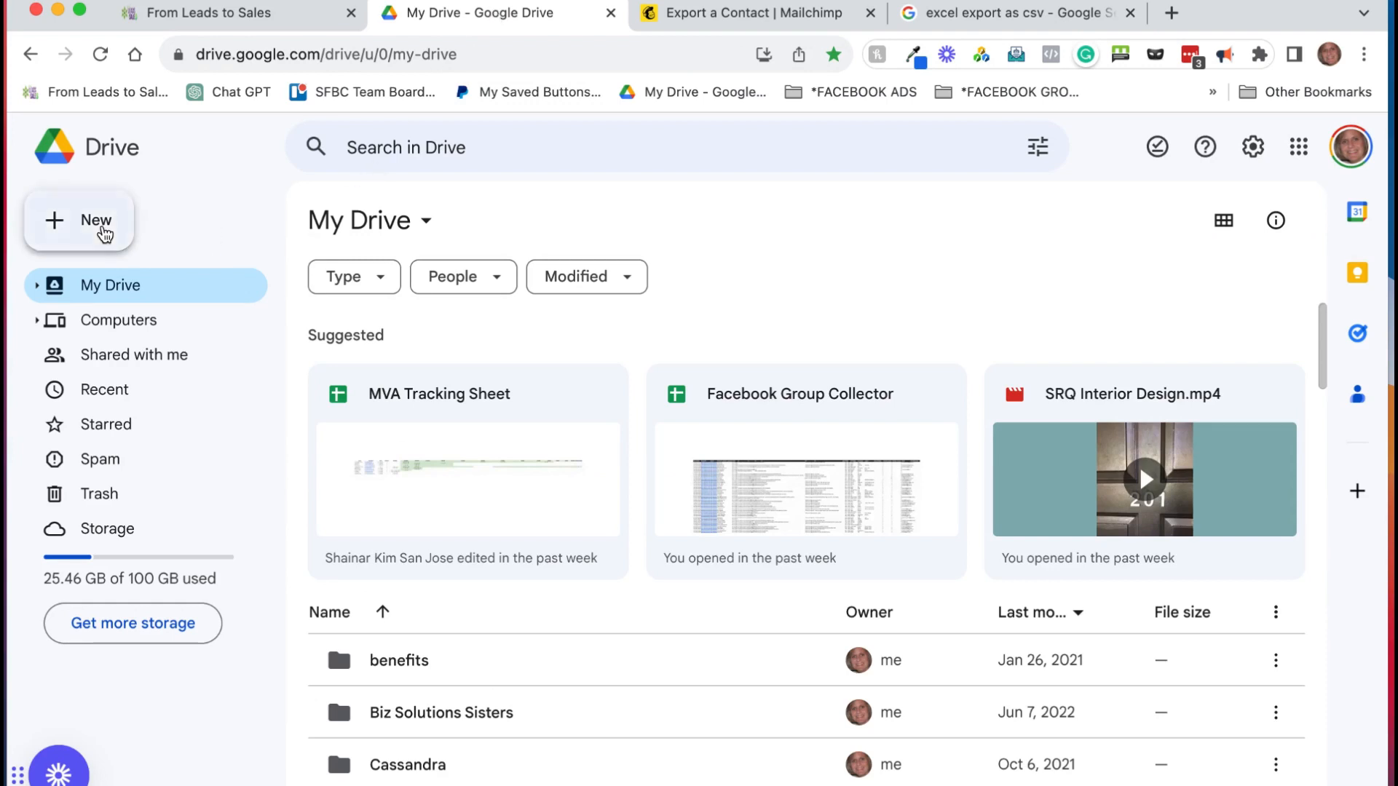
click(98, 219)
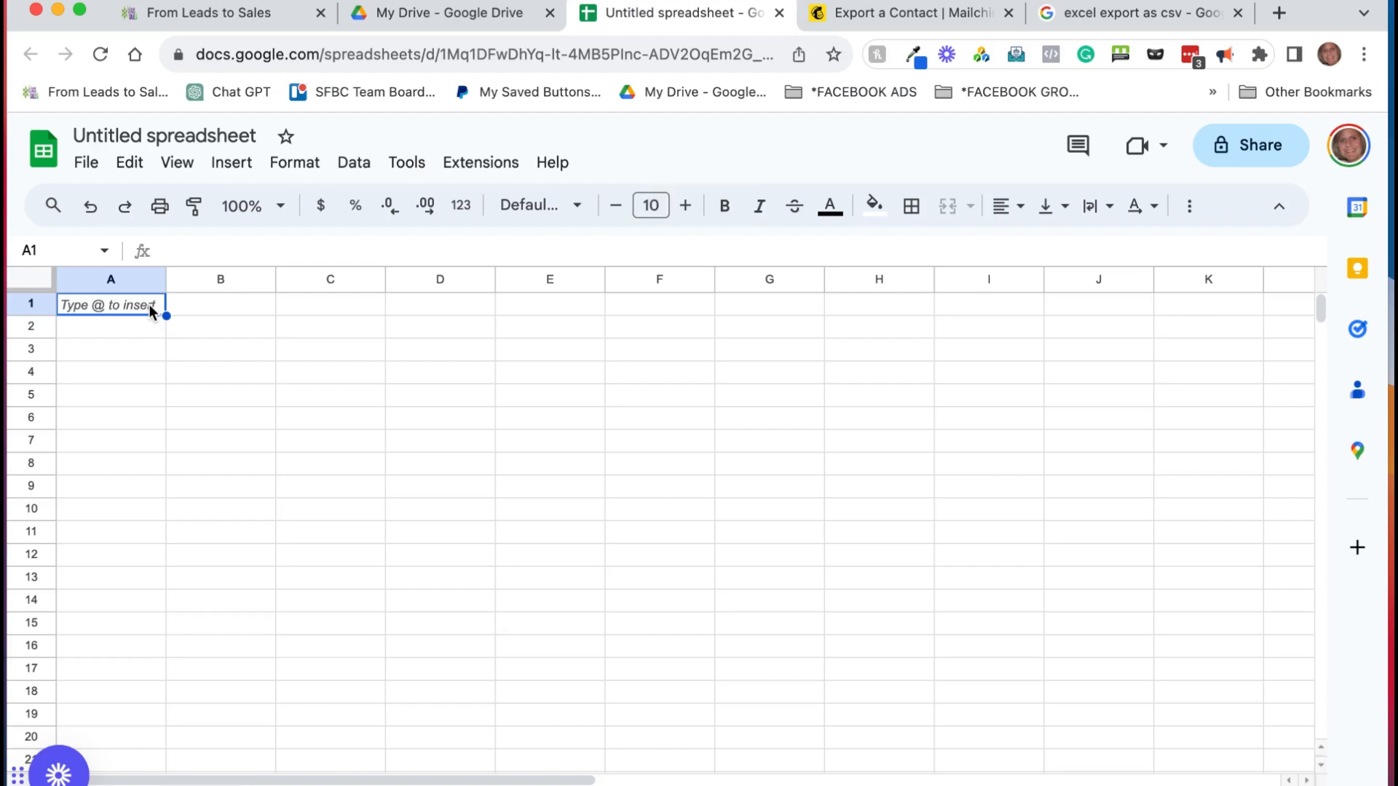
Step: Enter headers First Name, Last Name, Email Address, Website address, phone number and business name across A1–F1
text(F)
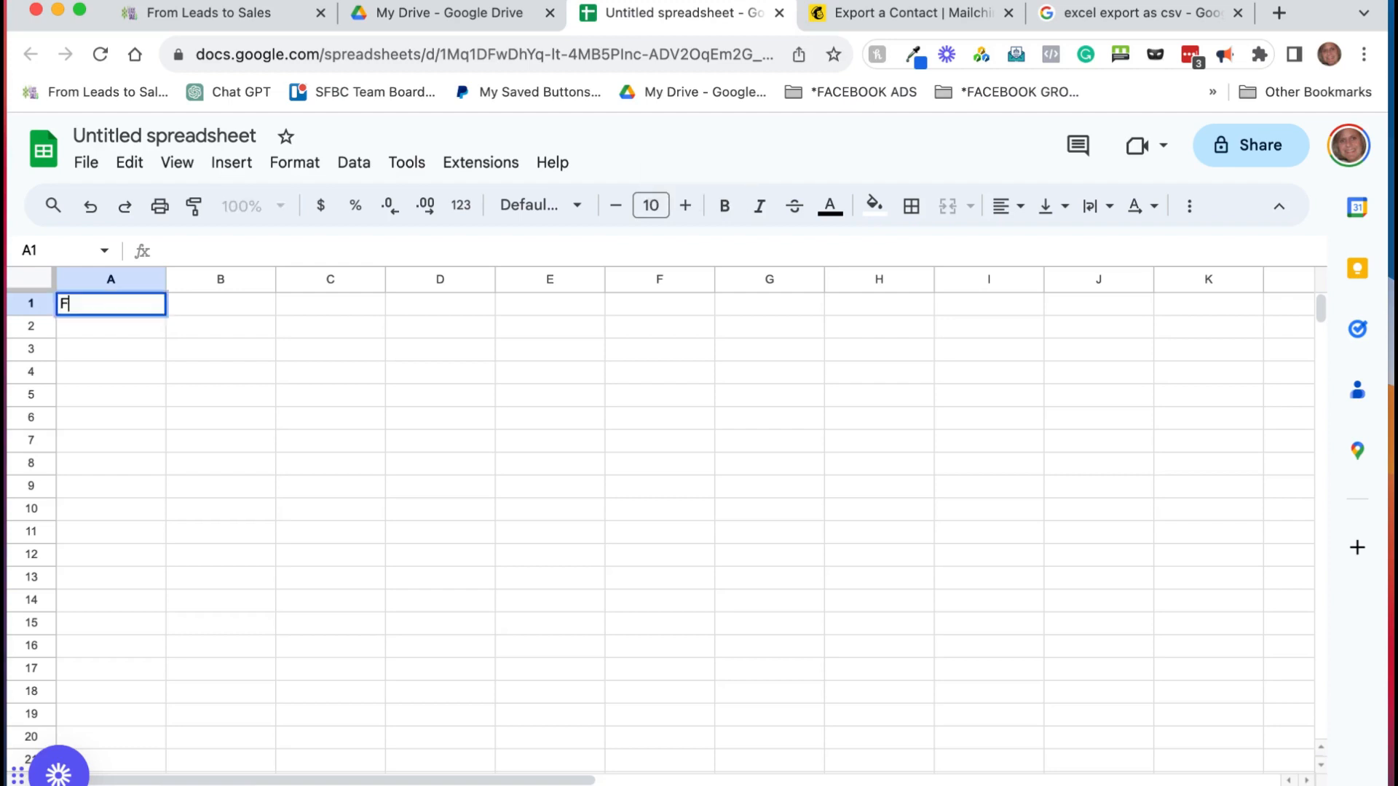
text(irst Name)
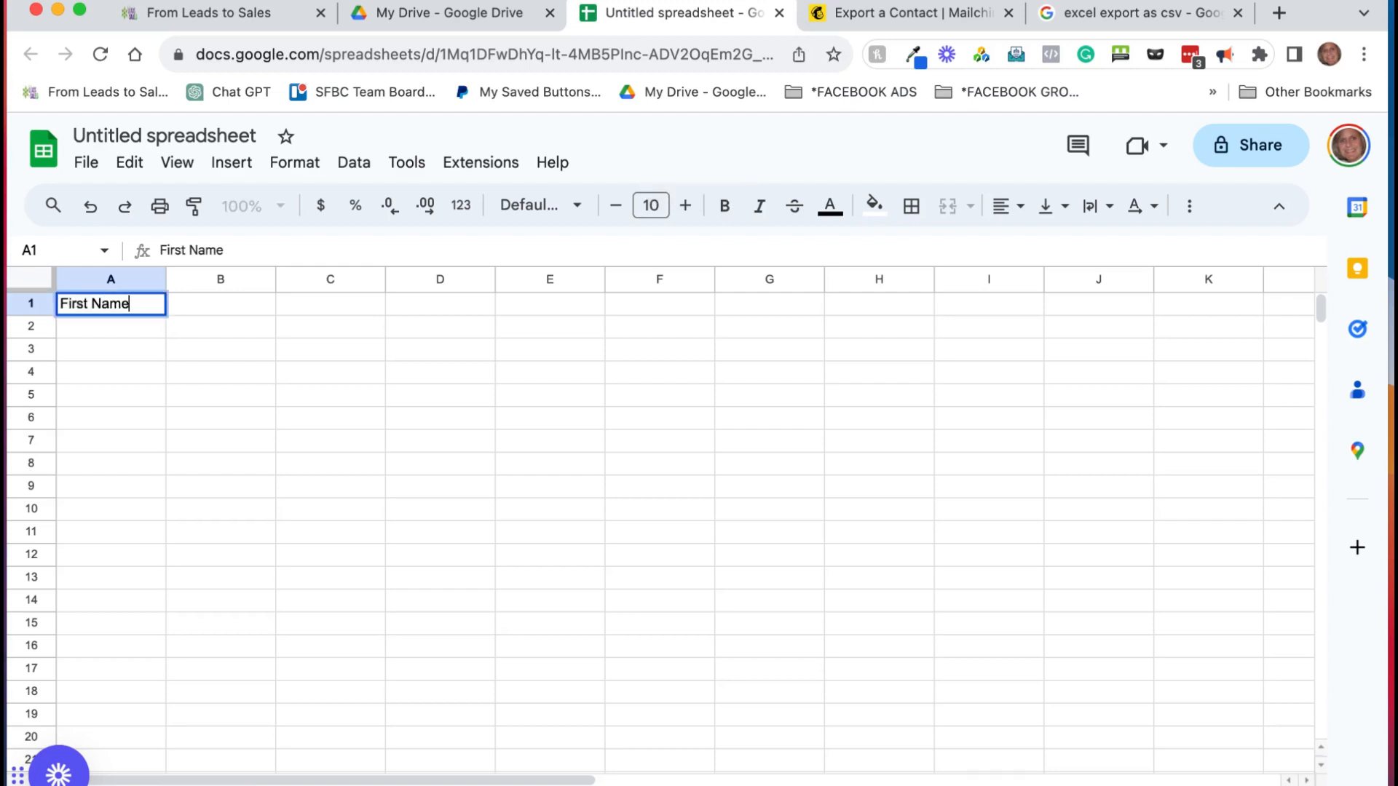
key(Tab)
text(Last Name)
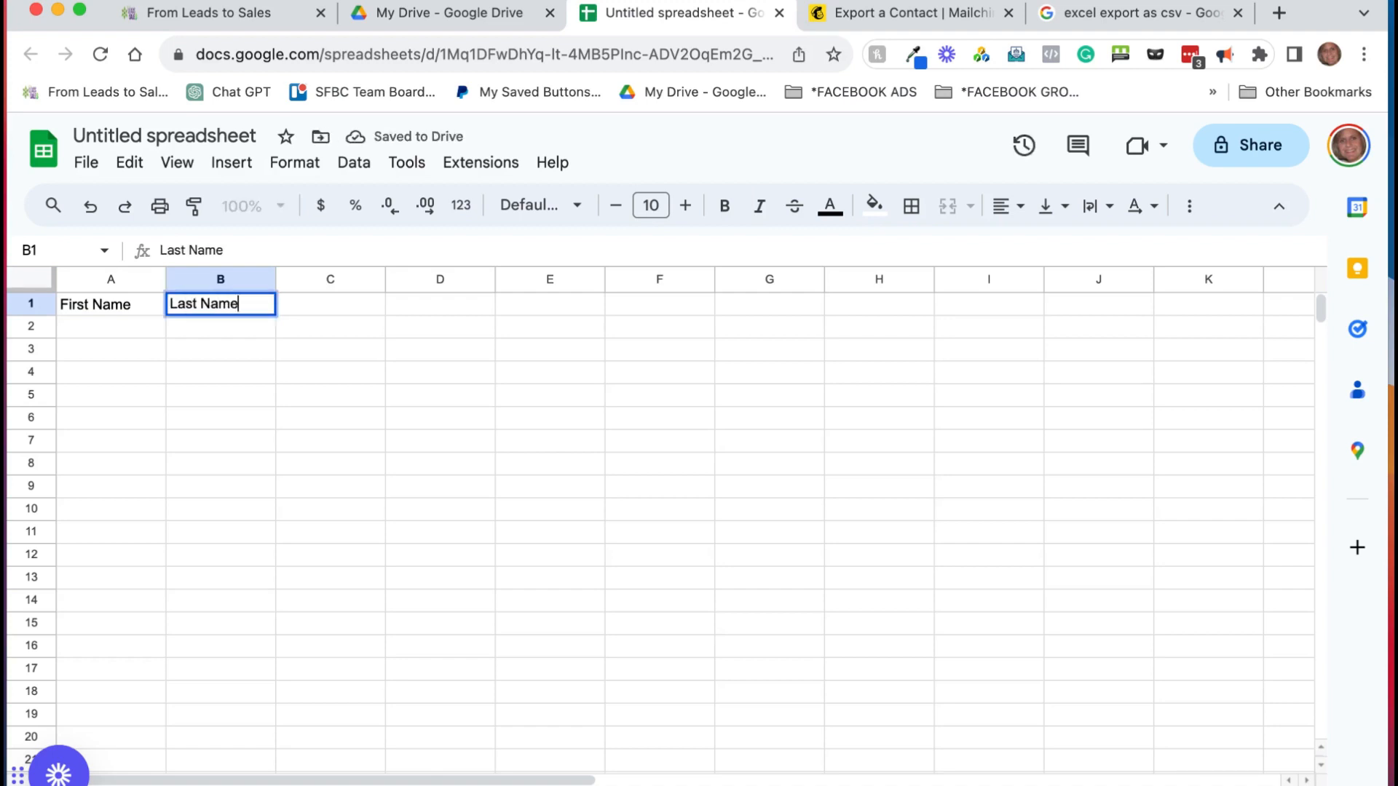
key(Tab)
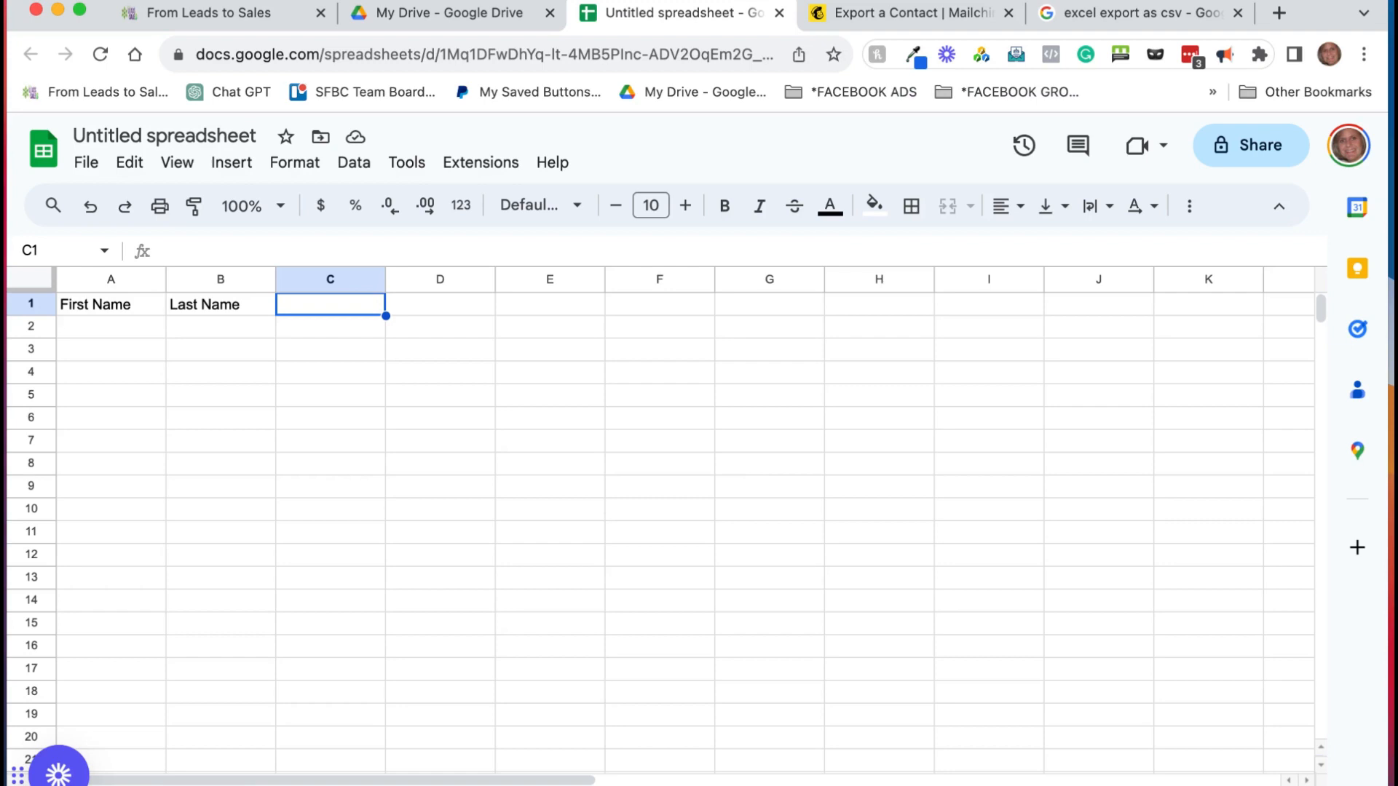
text(Email )
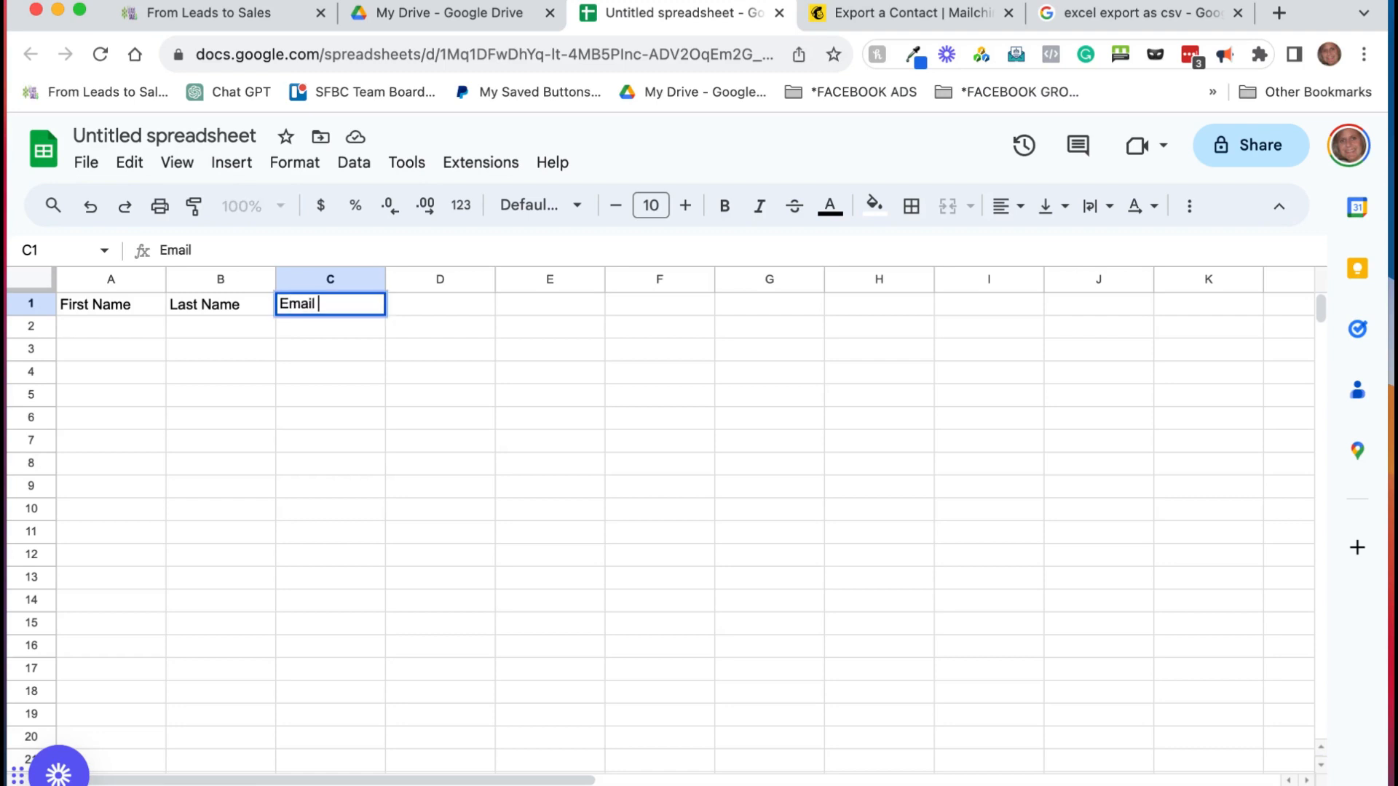
text(Address)
key(Tab)
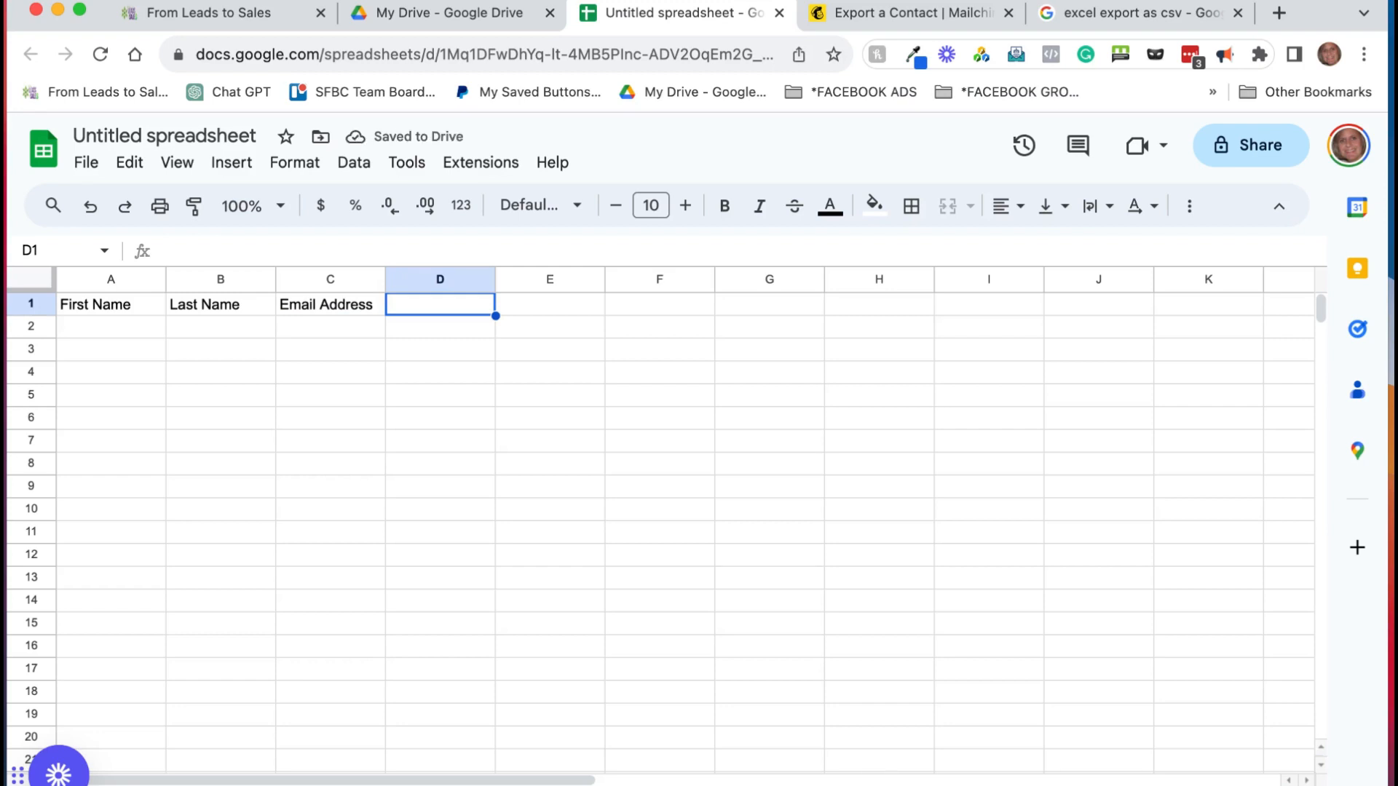
text(Website a)
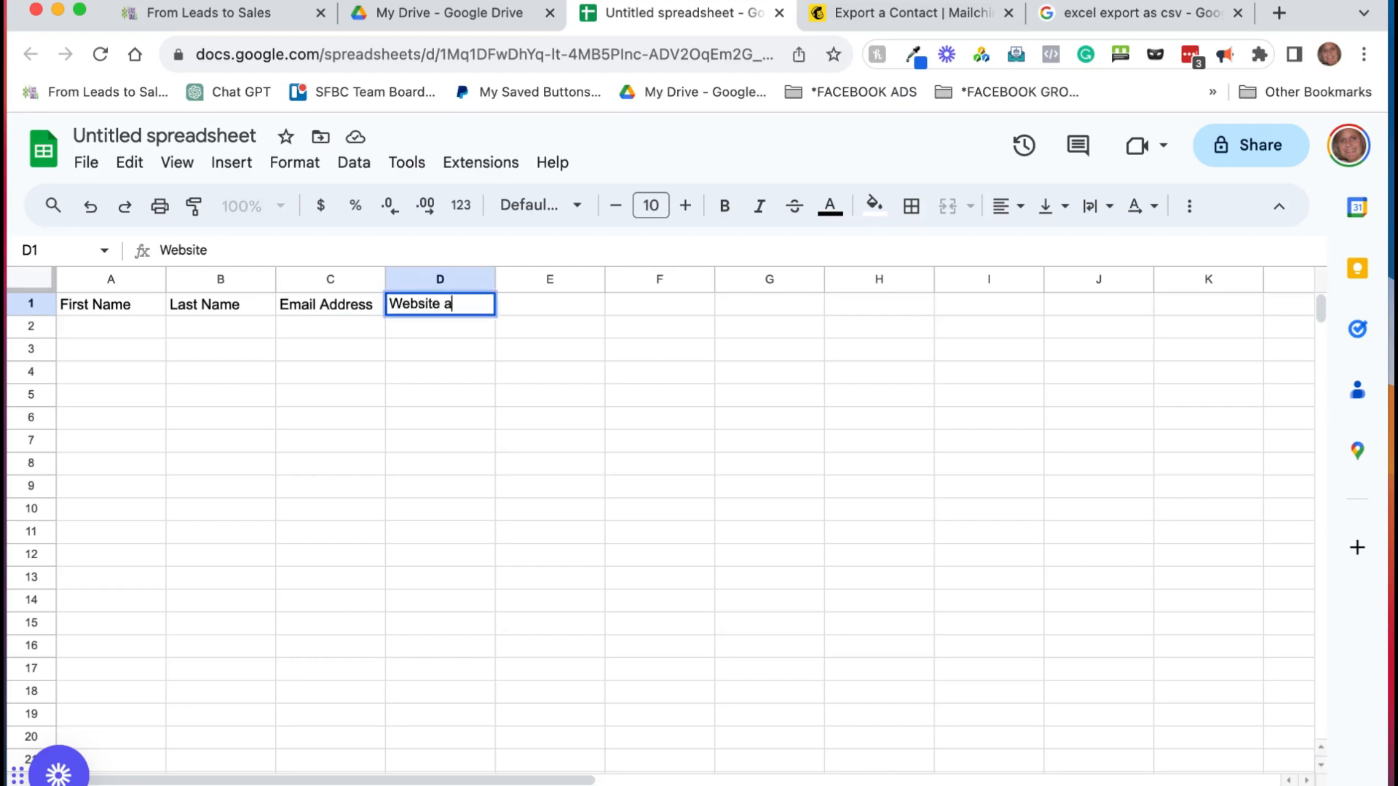
text(ddress)
key(Tab)
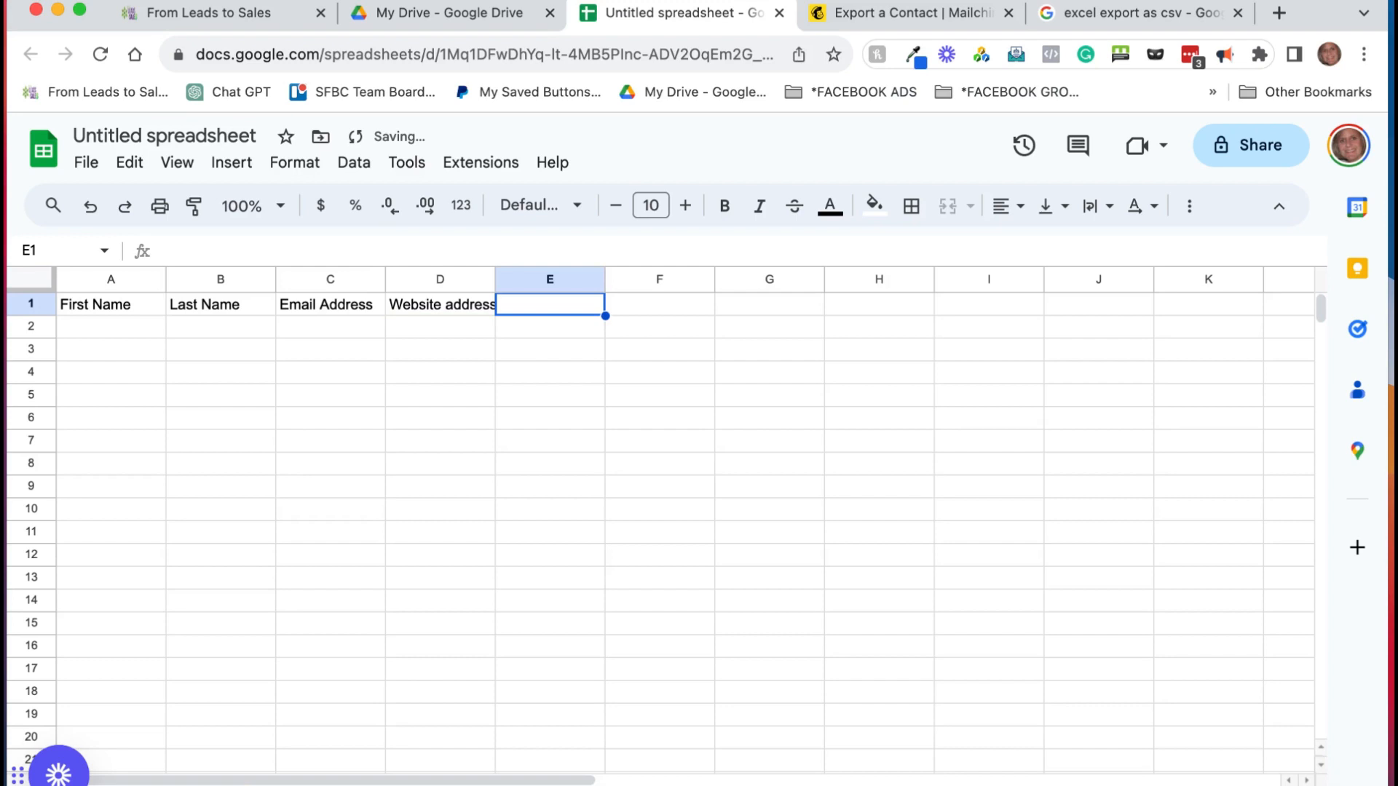
text(phone number)
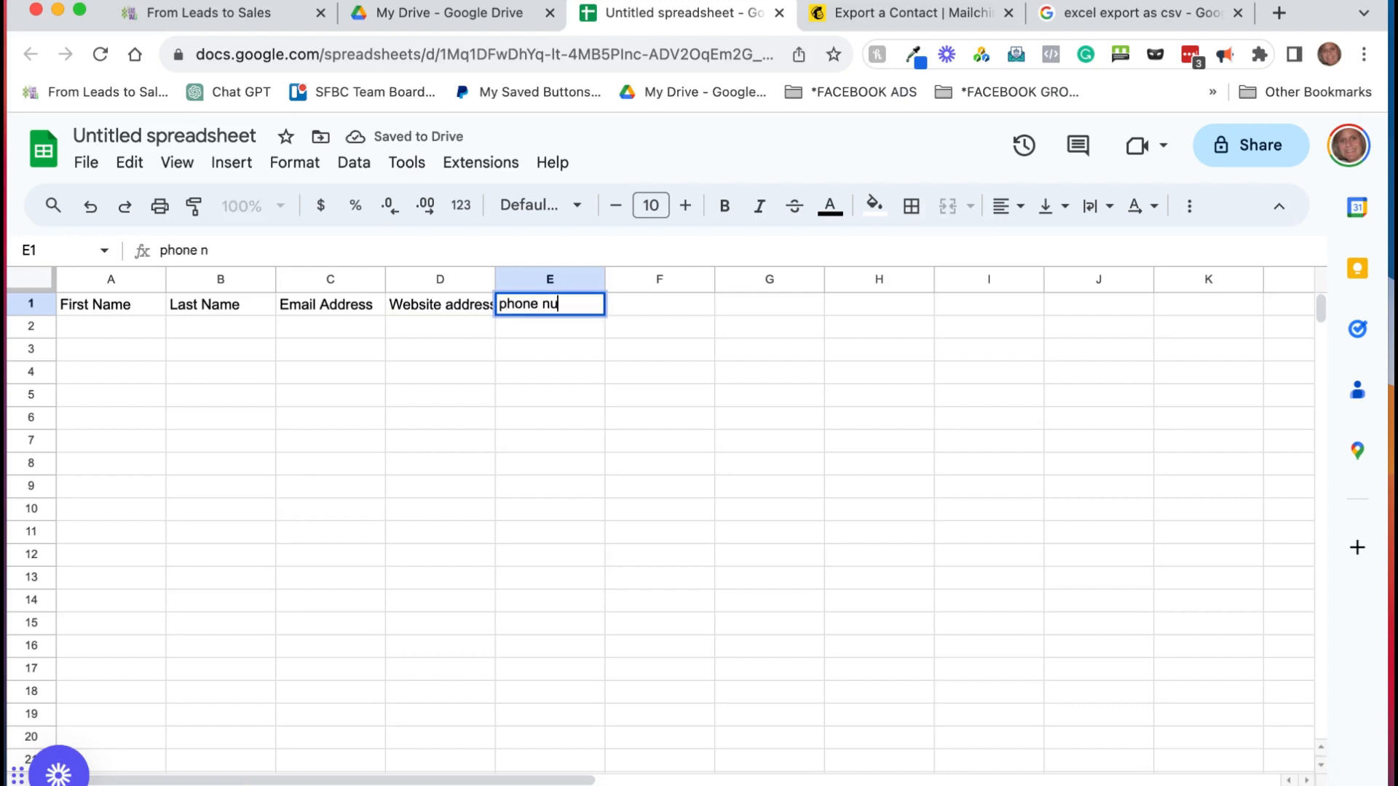
key(Tab)
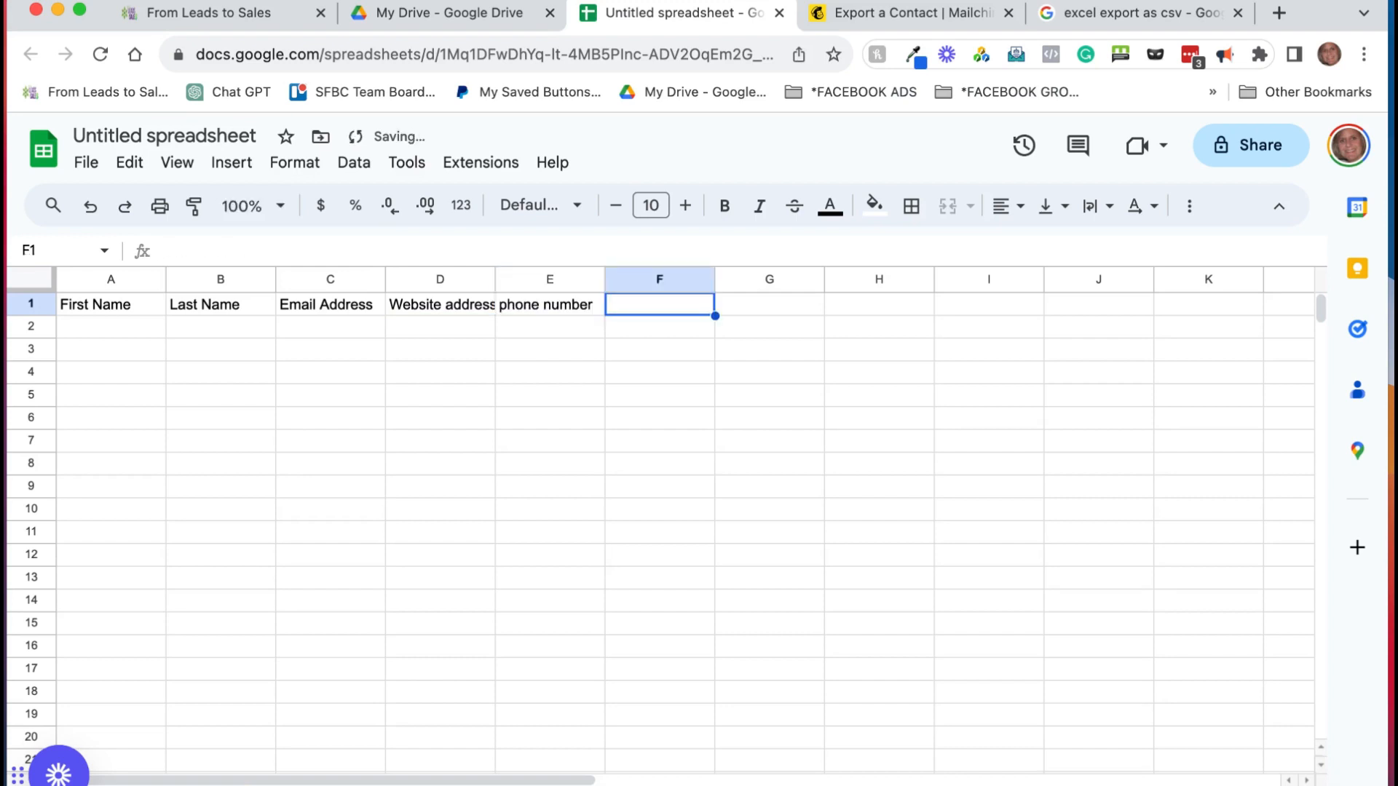
text(bu)
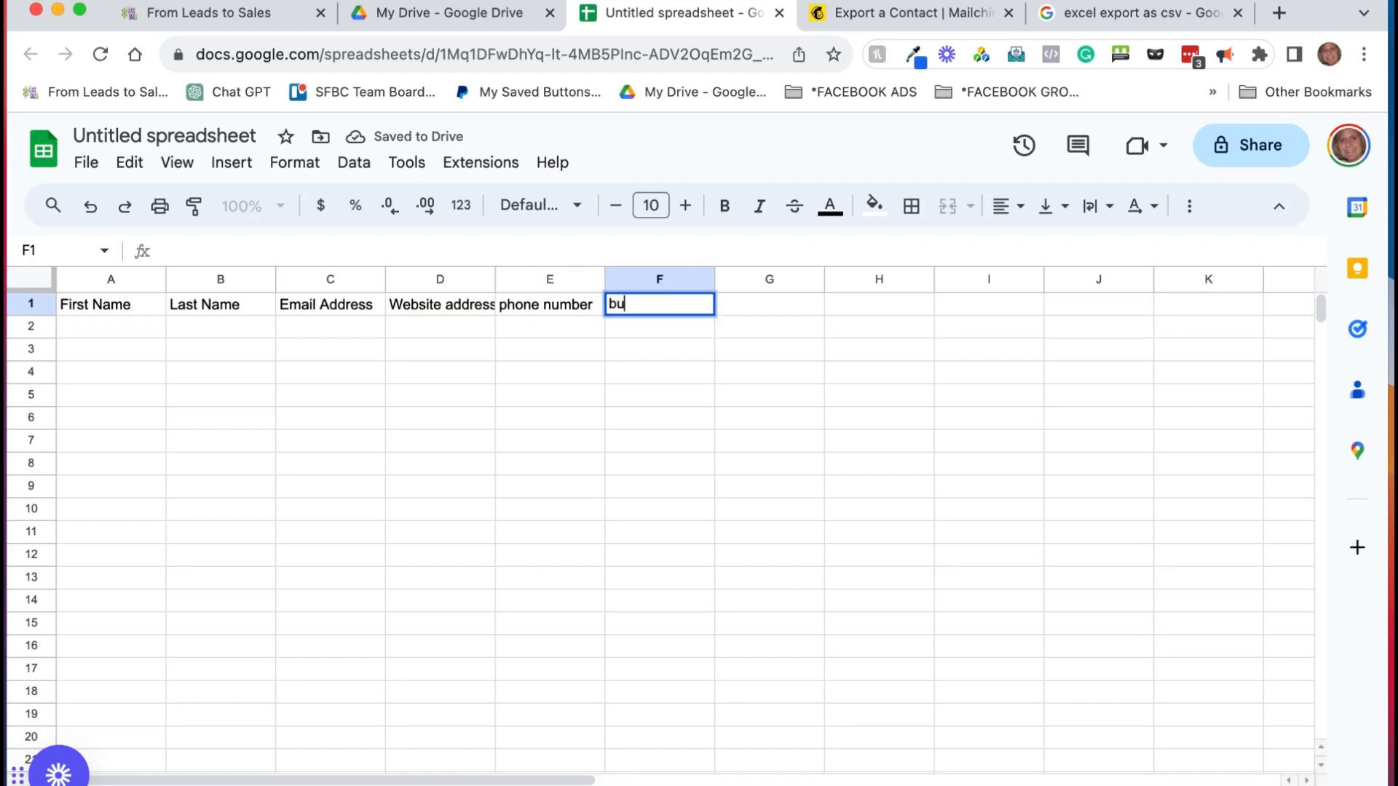
text(siness name)
key(Tab)
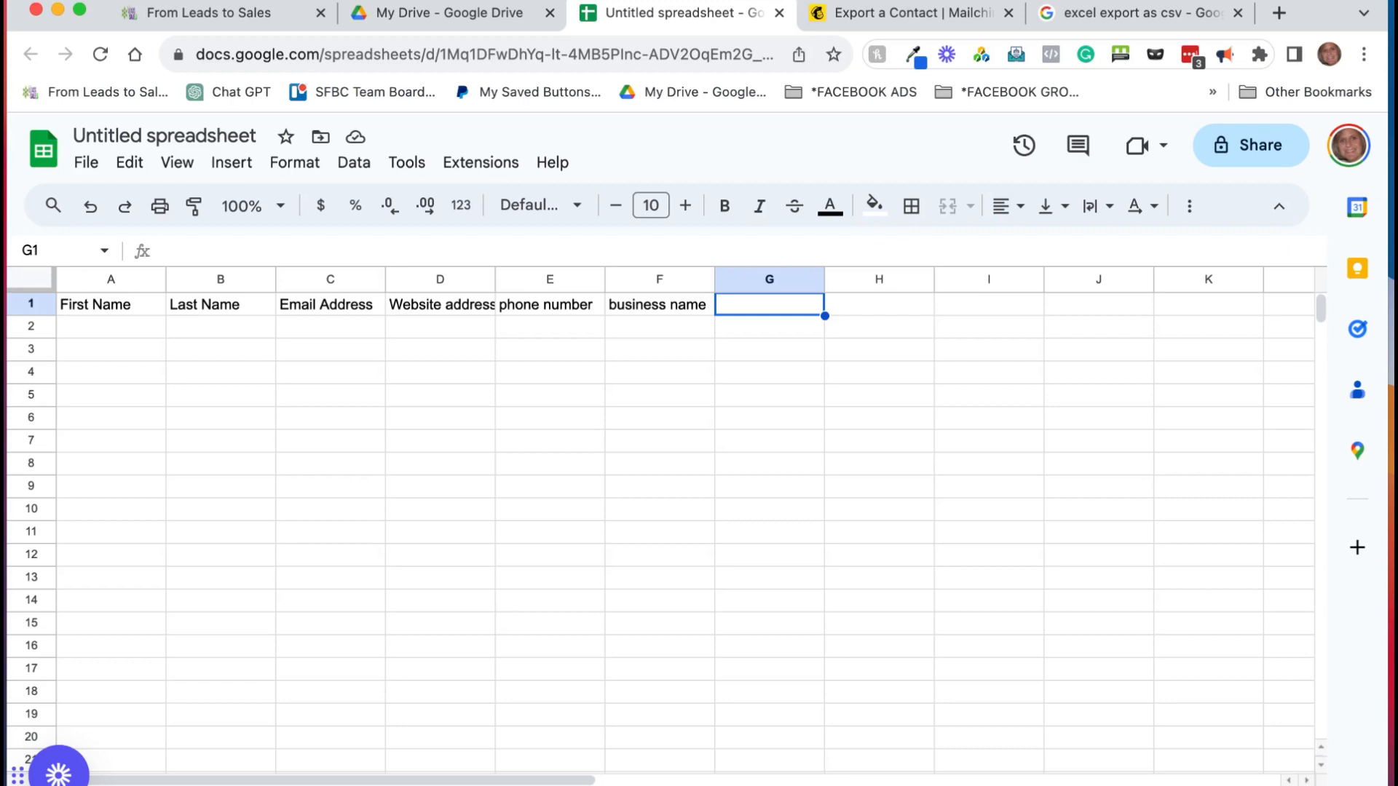
Step: Delete the Website address column D, then select the business name column for editing
key(Left)
key(Left)
key(Left)
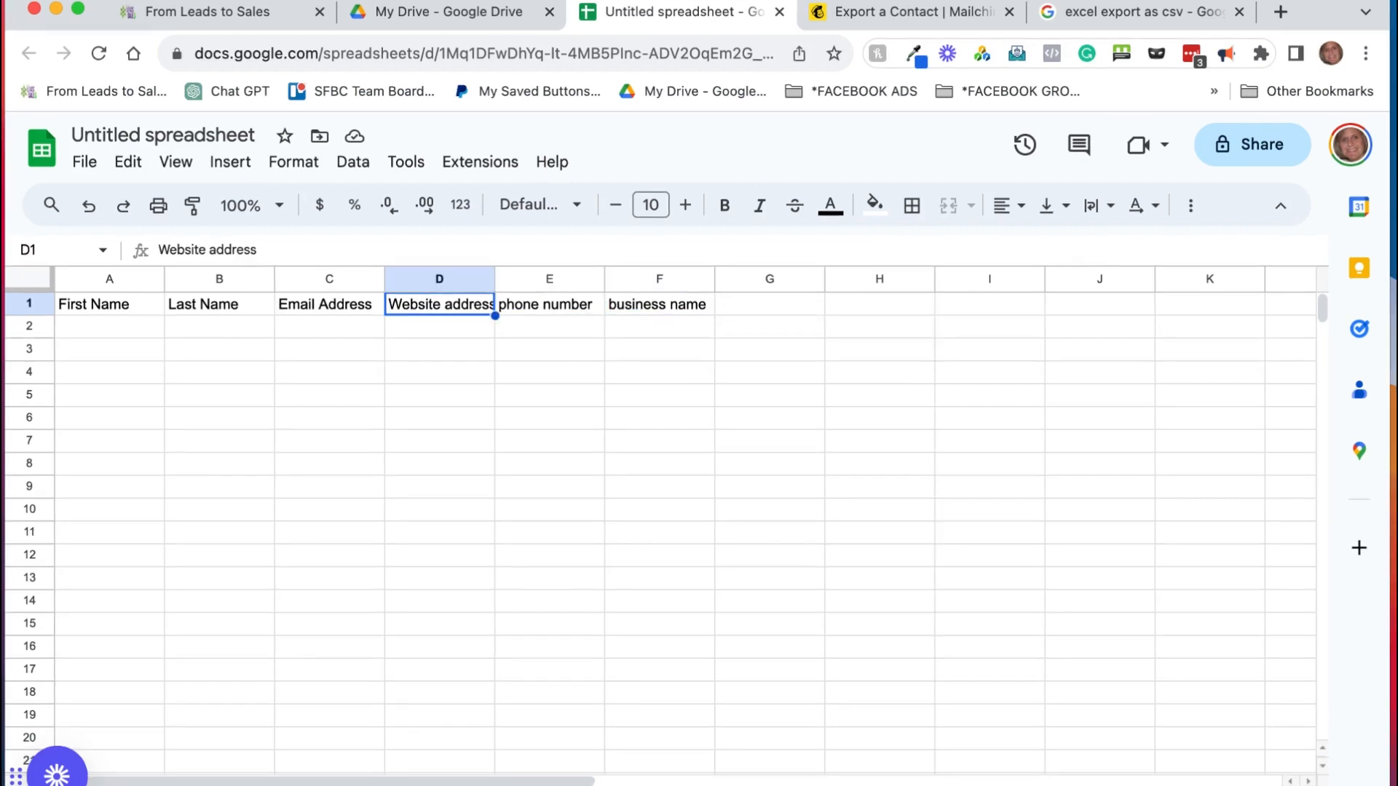
key(BackSpace)
click(425, 282)
right_click(424, 282)
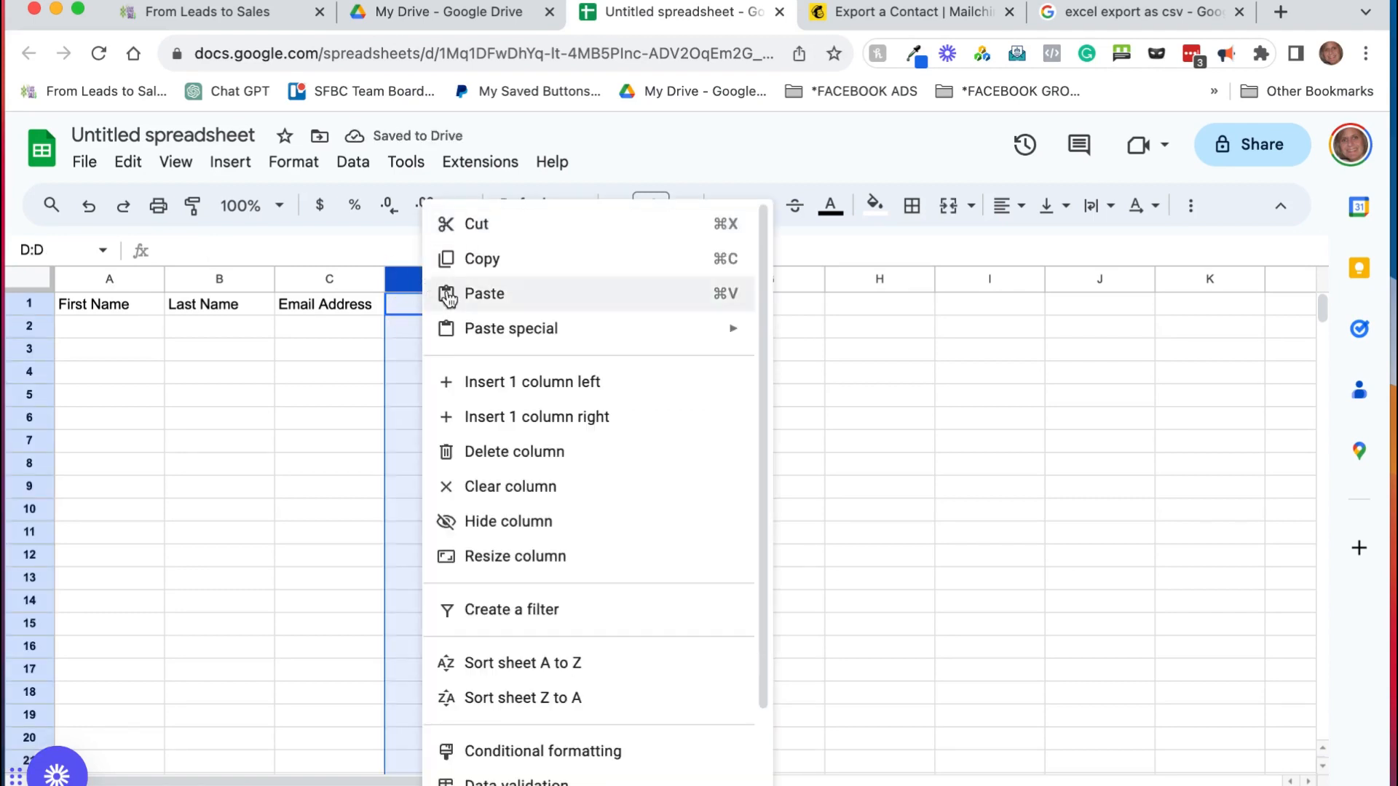
click(539, 451)
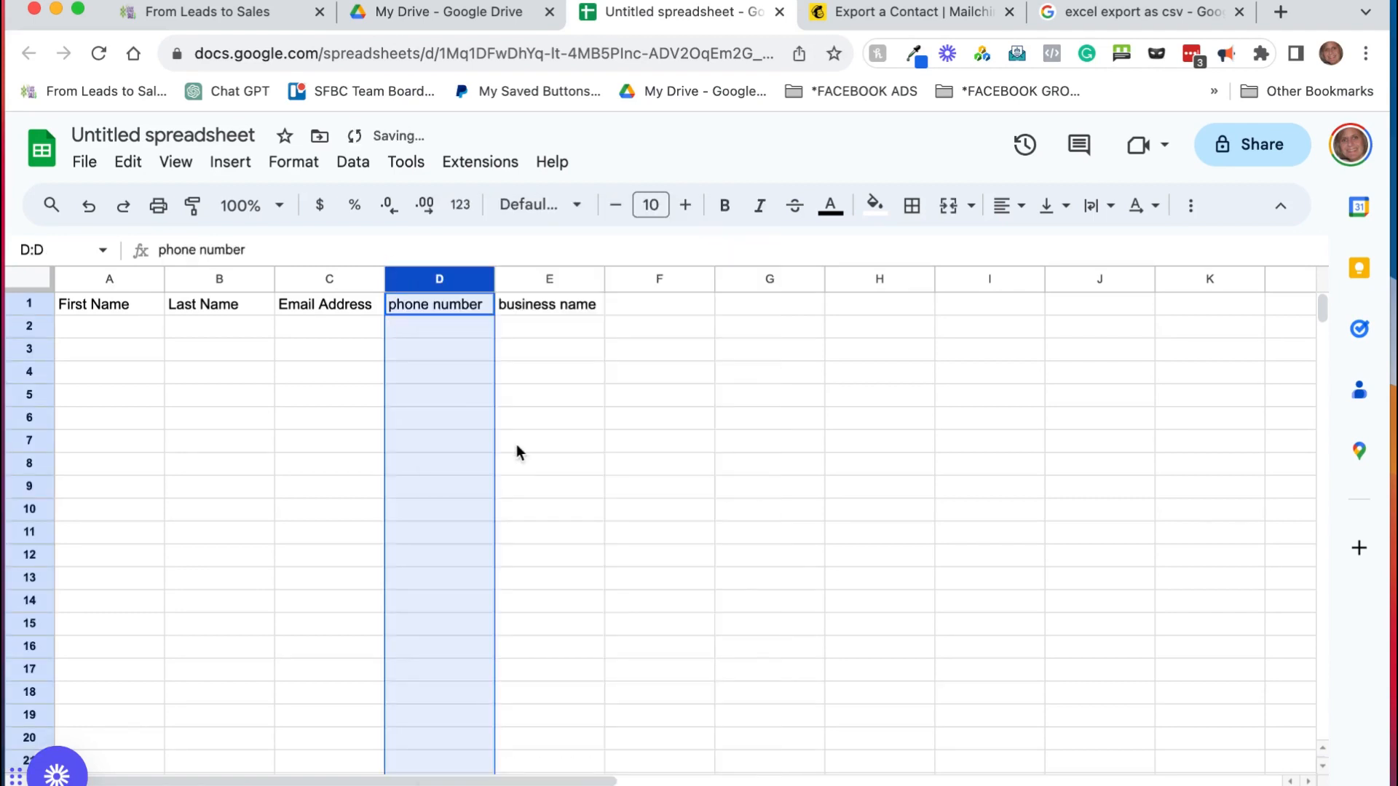
click(570, 280)
right_click(571, 280)
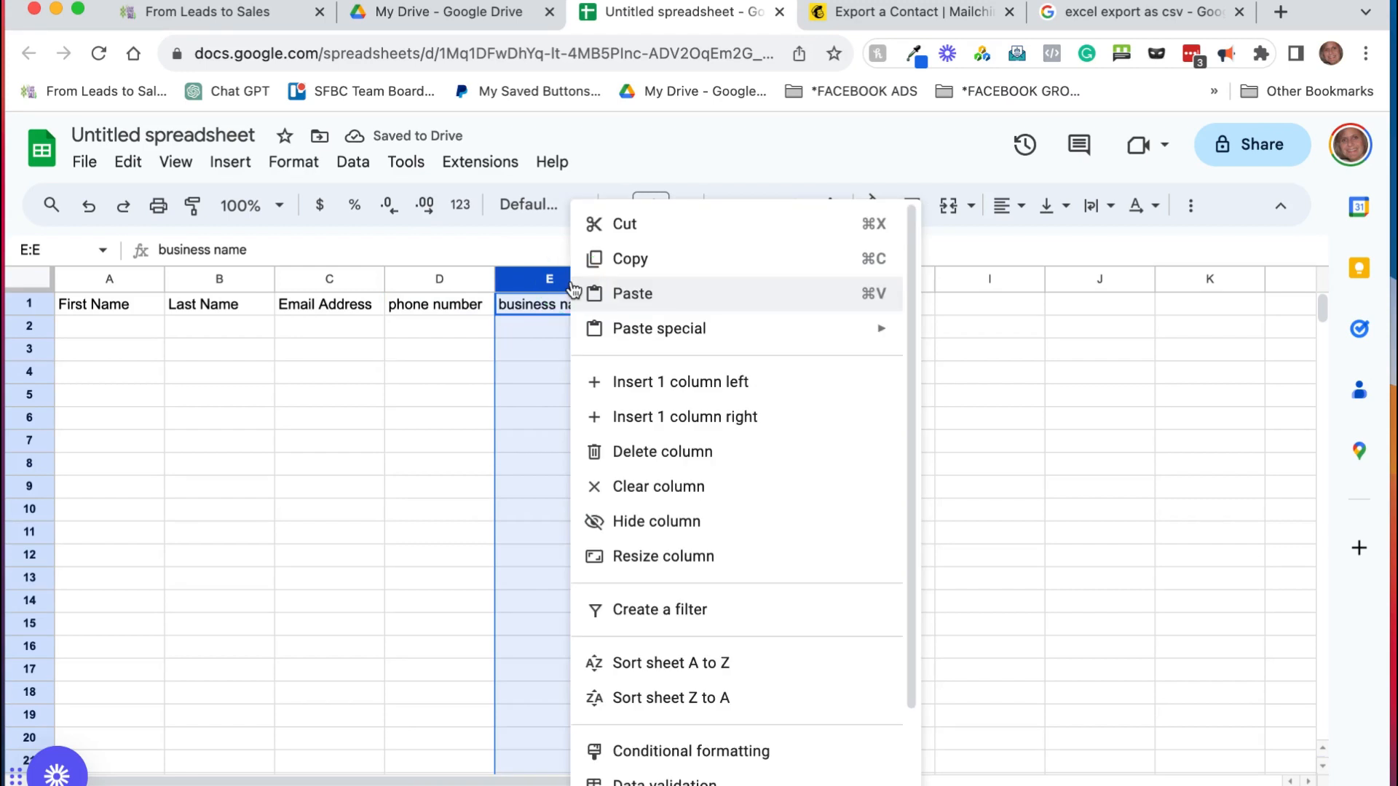
Step: Clear the business name column and enter 'tag' as the E1 header
click(650, 486)
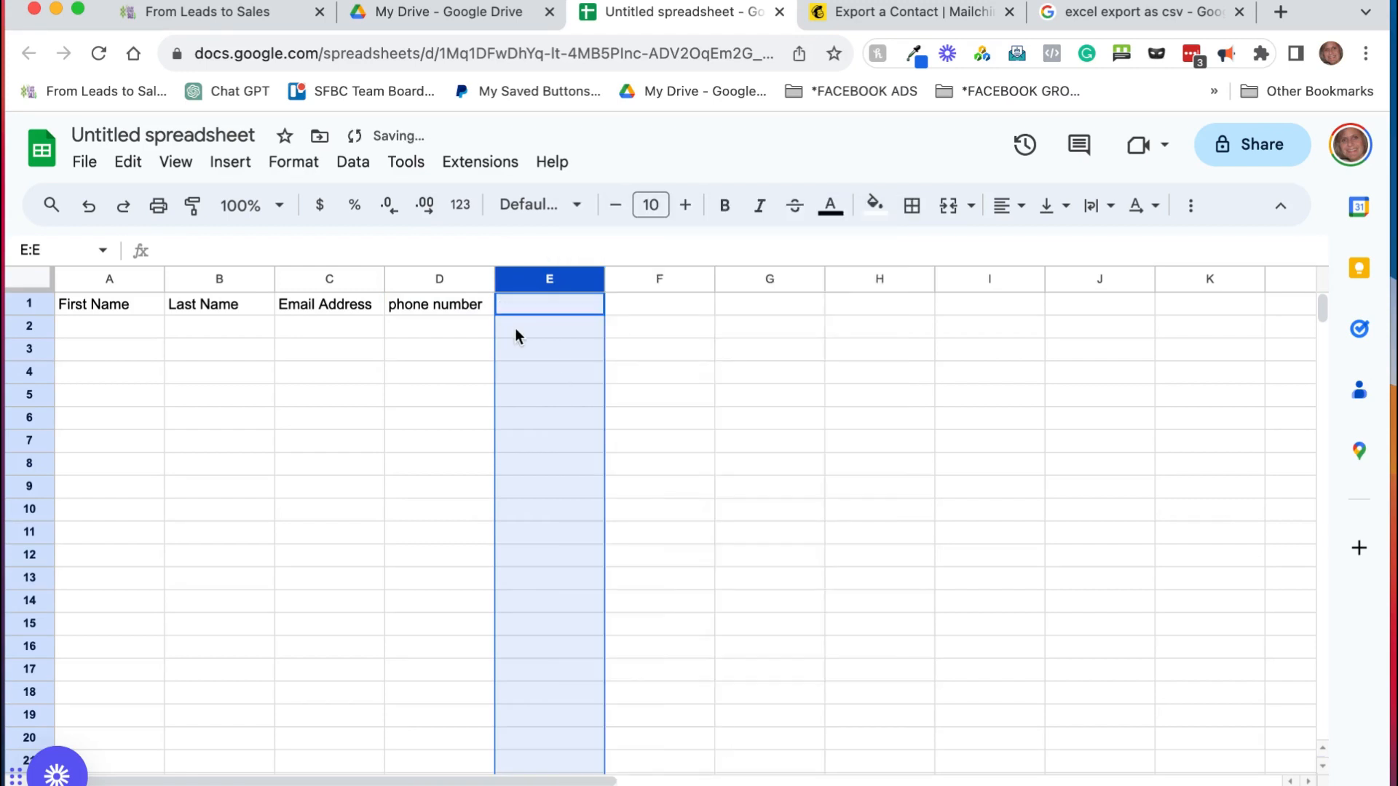
click(559, 309)
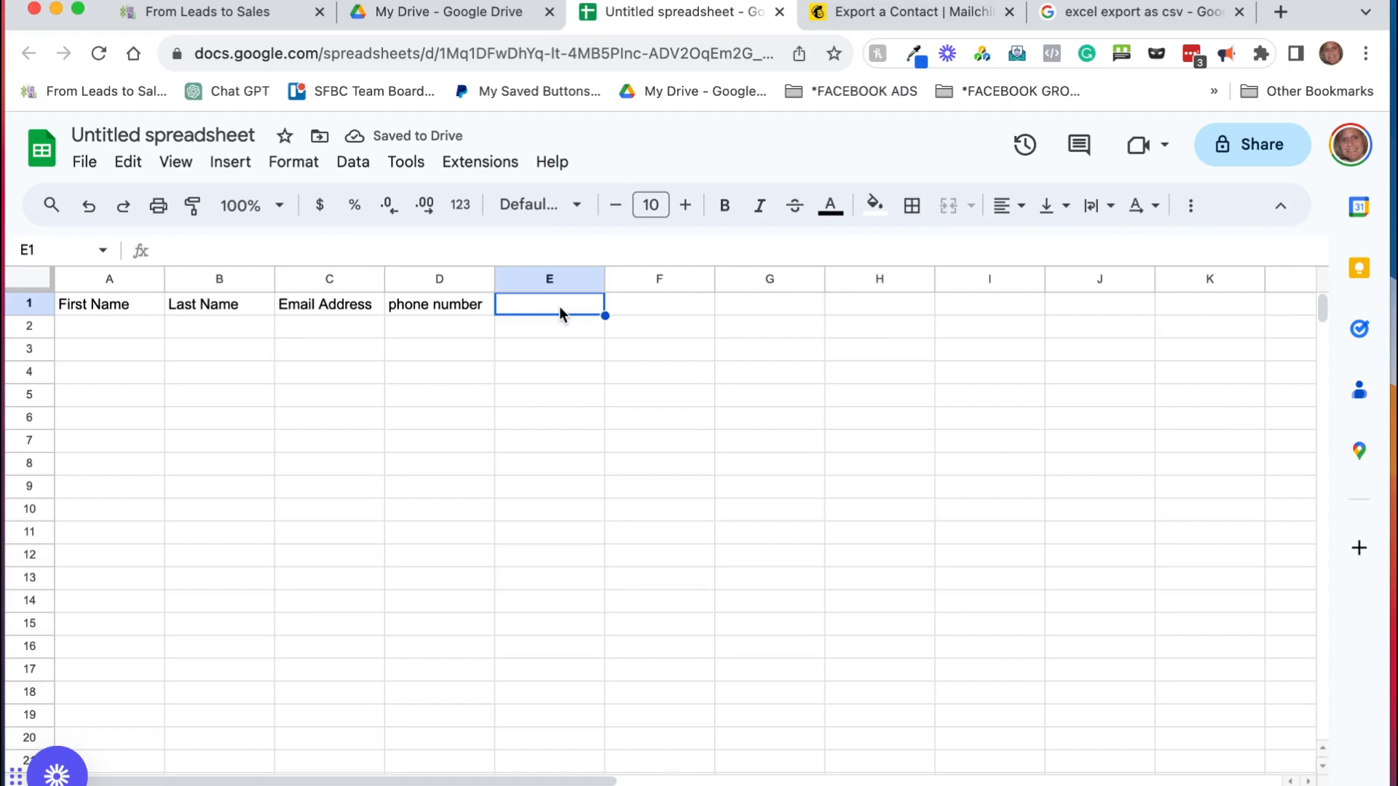
text(tag)
key(Return)
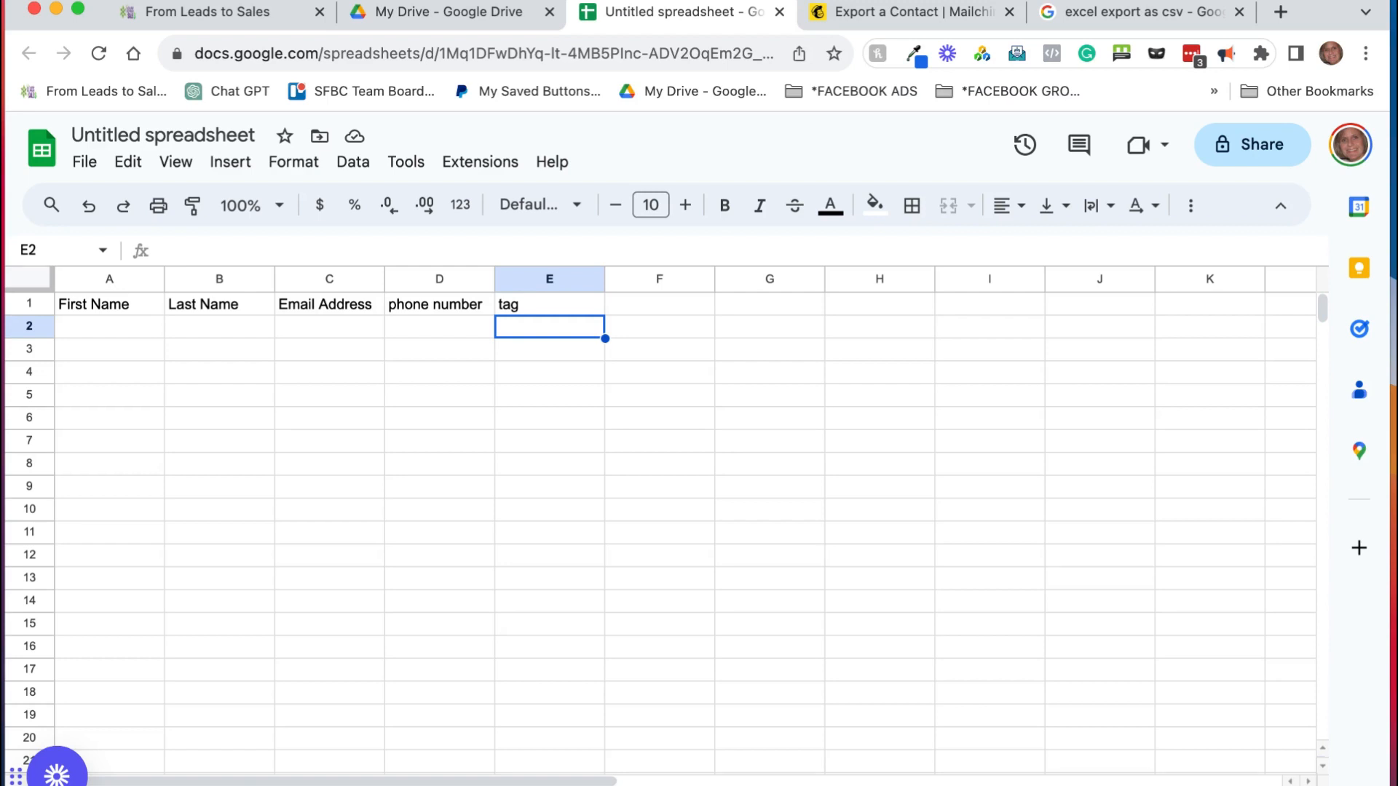
Step: Fill row 2 with the first contact's name, e-mail, phone number and the tag 'networking: bni'
click(111, 326)
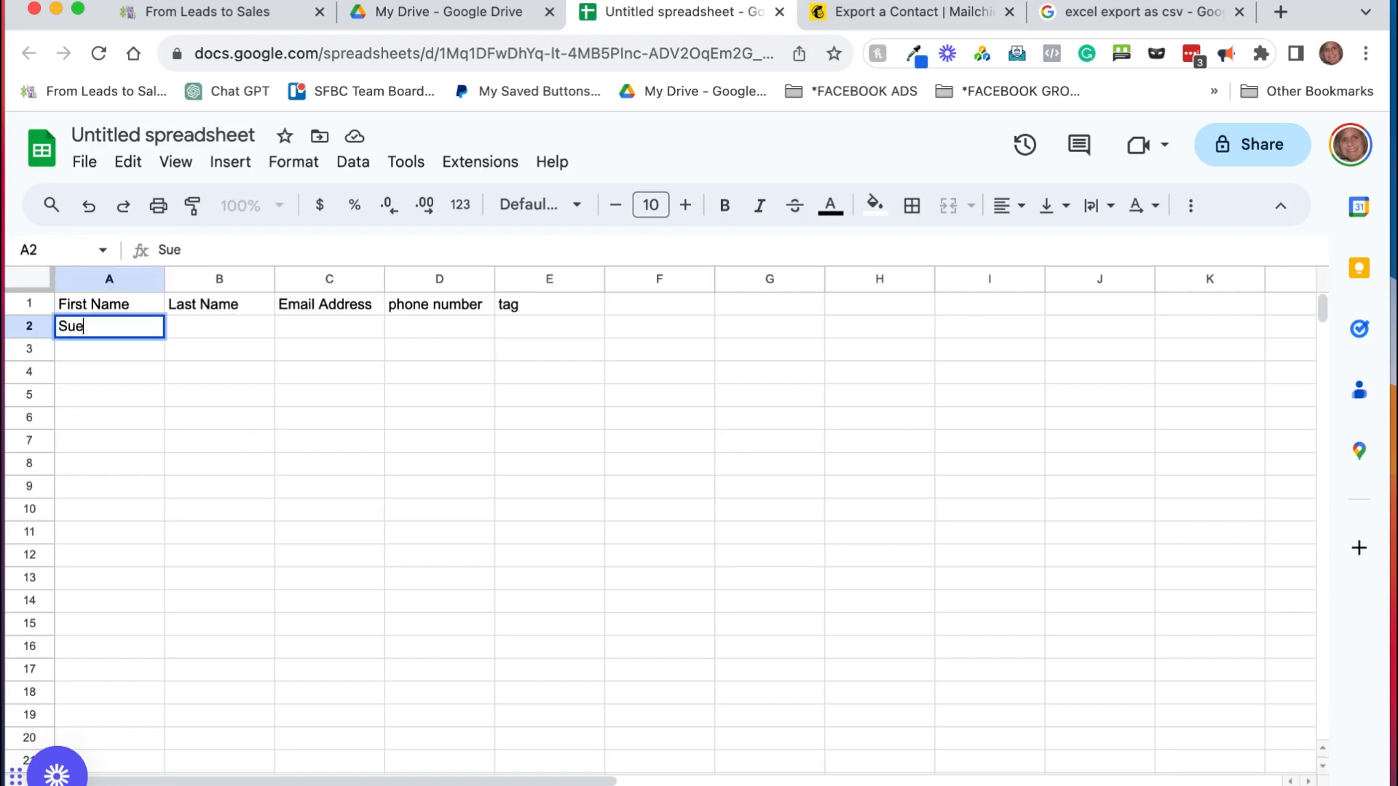
key(Tab)
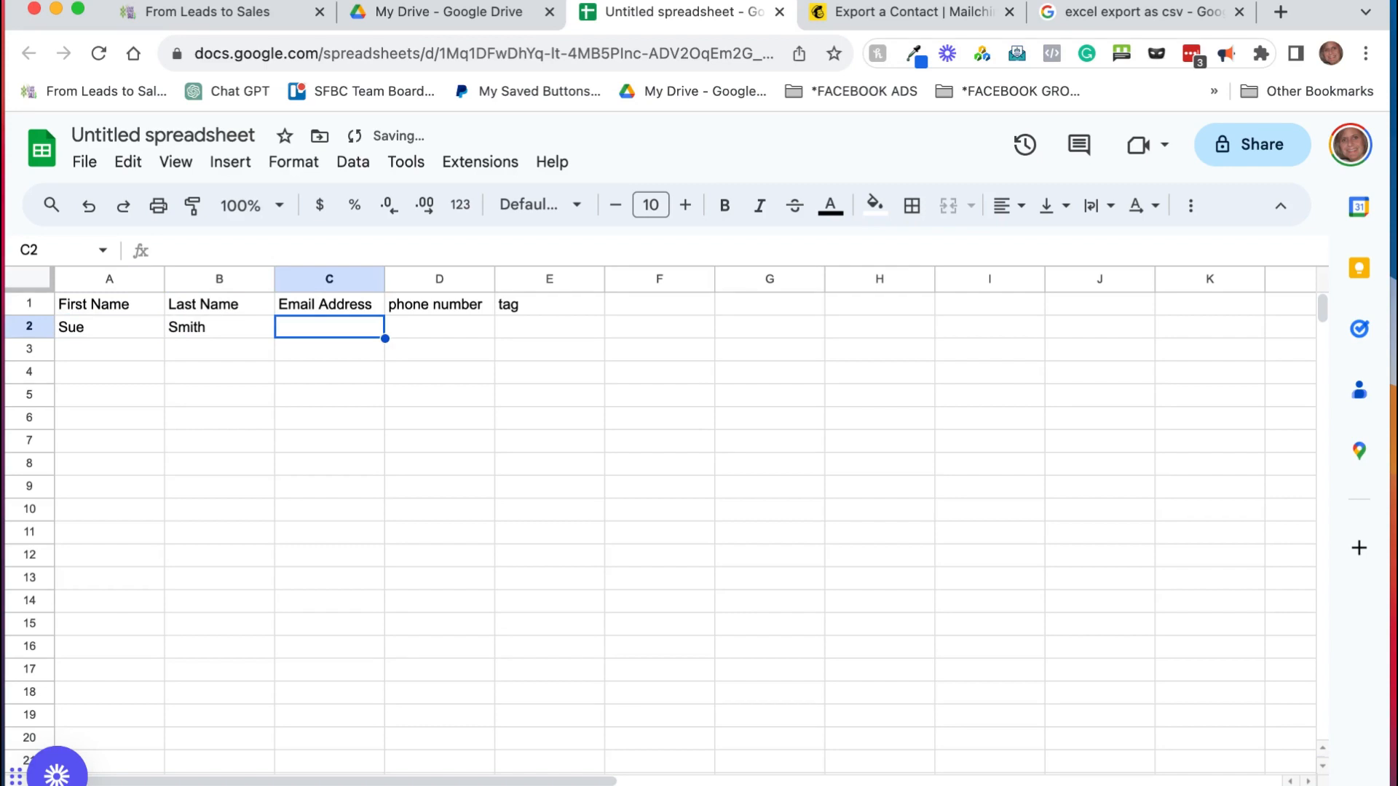
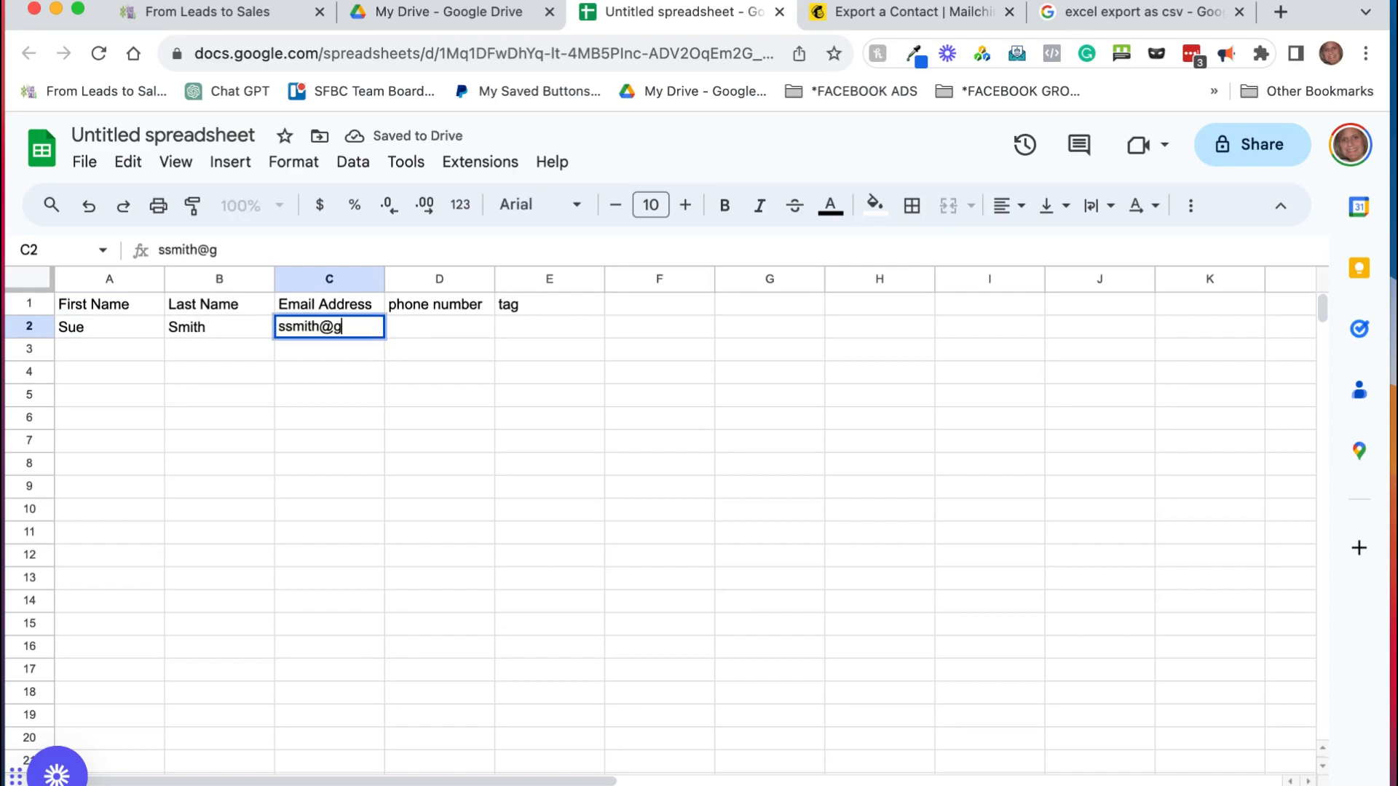
key(Tab)
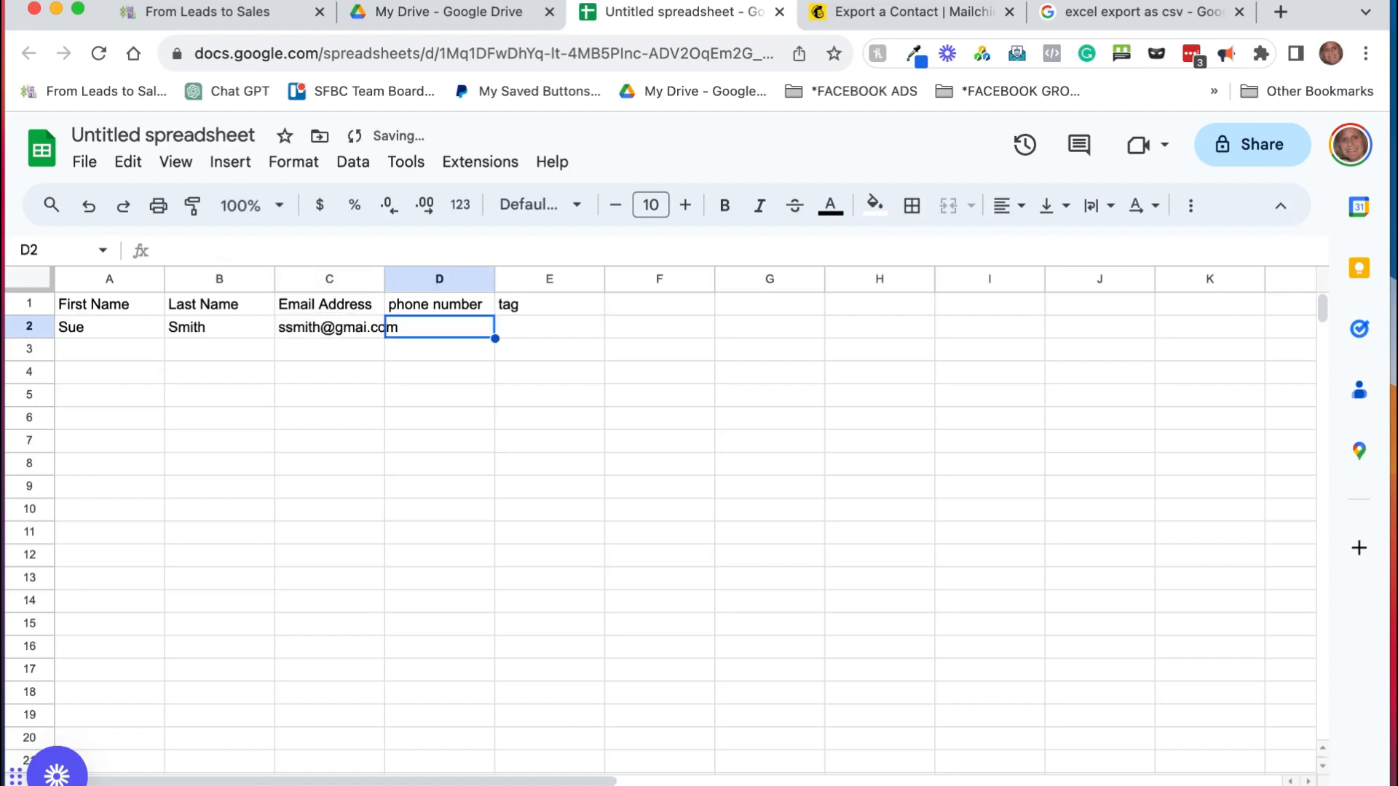
text(804)
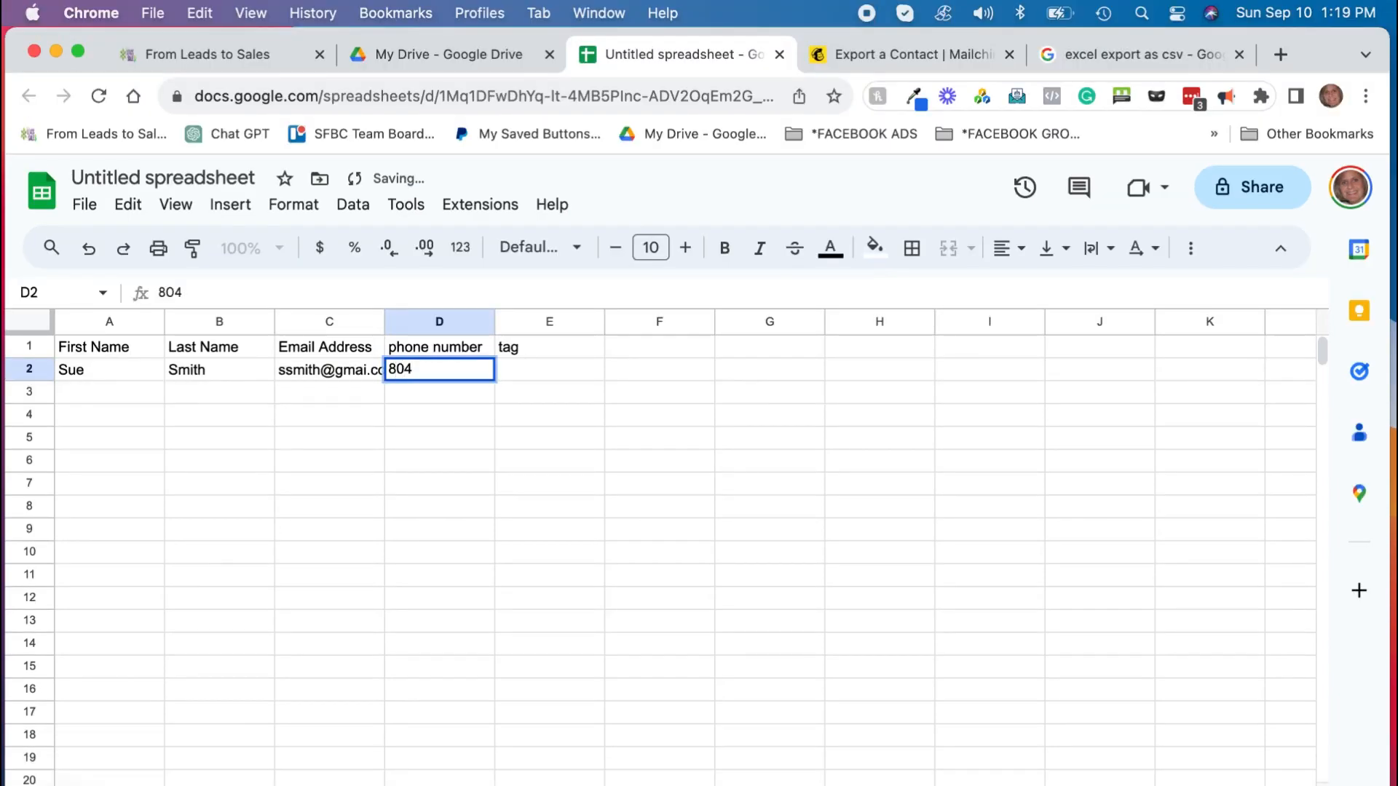
text(55512)
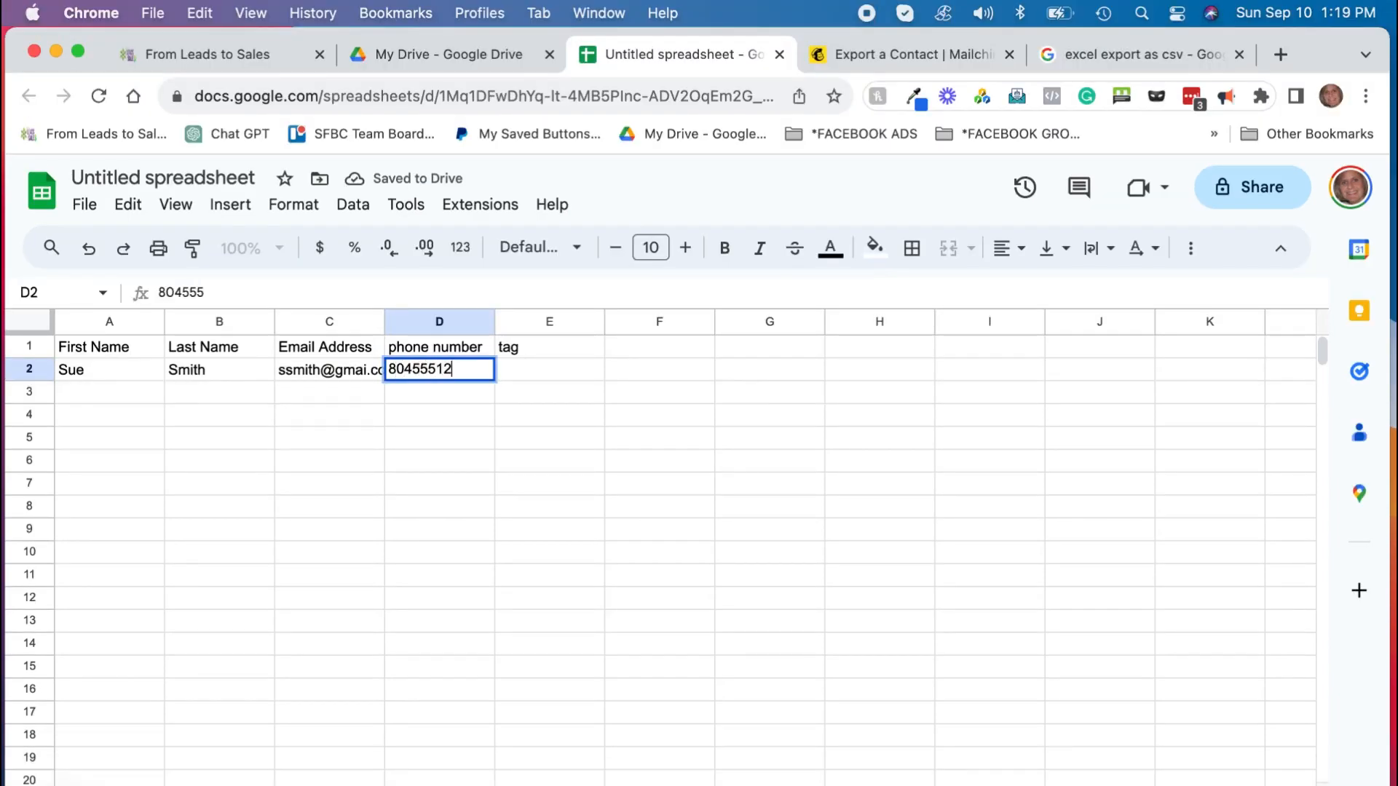
text(12)
key(Tab)
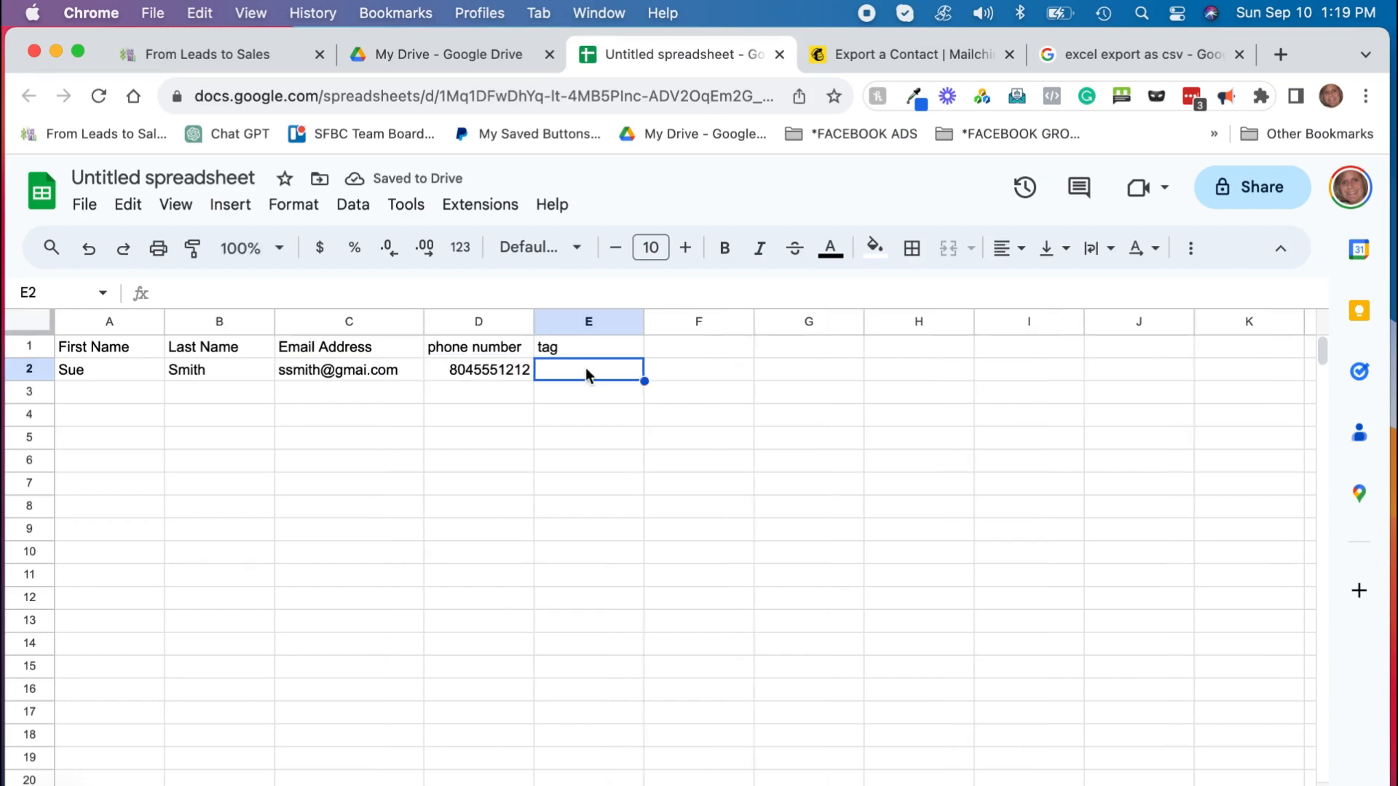
text(networking)
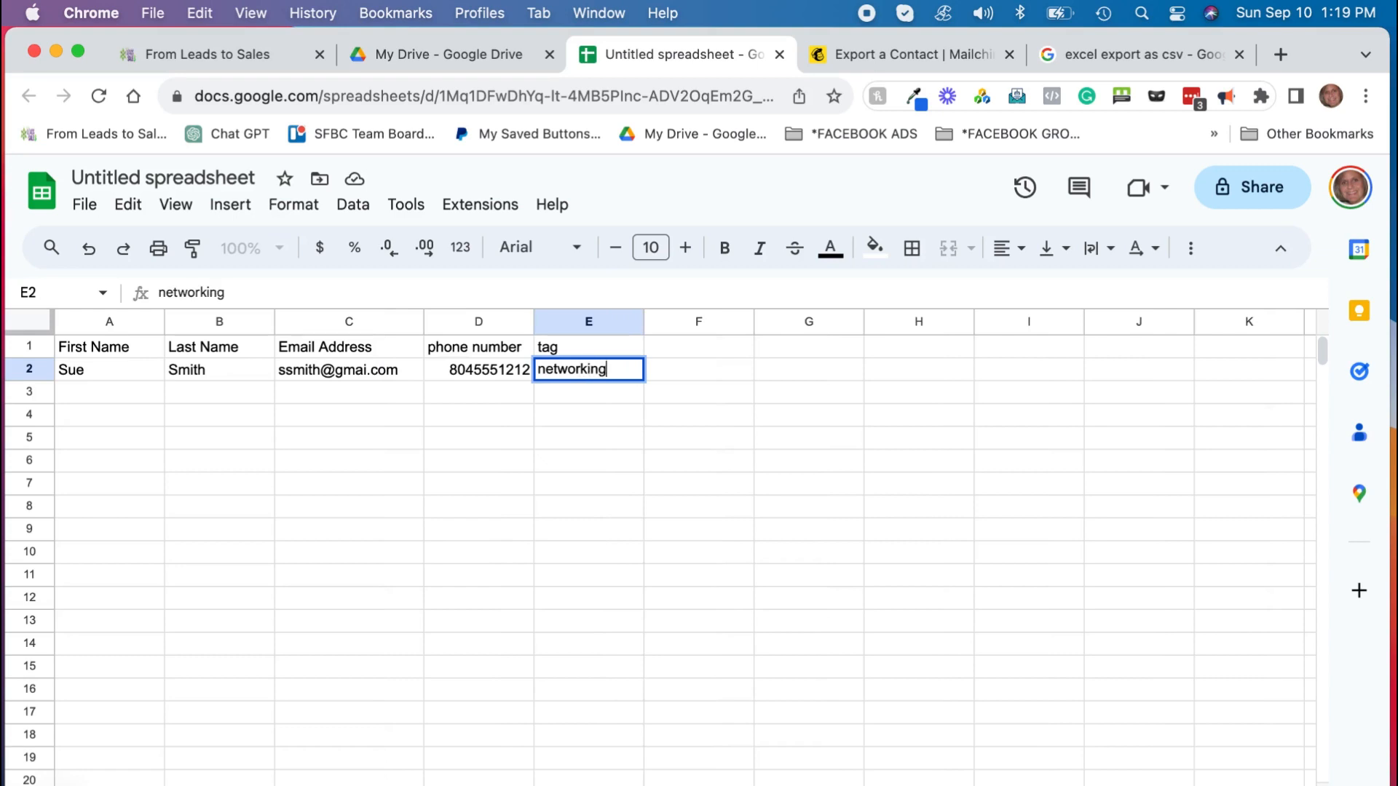
text(: bni)
key(Return)
Step: Start row 3 with the second contact's first name, last name and e-mail address
key(Left)
key(Left)
key(Left)
key(Left)
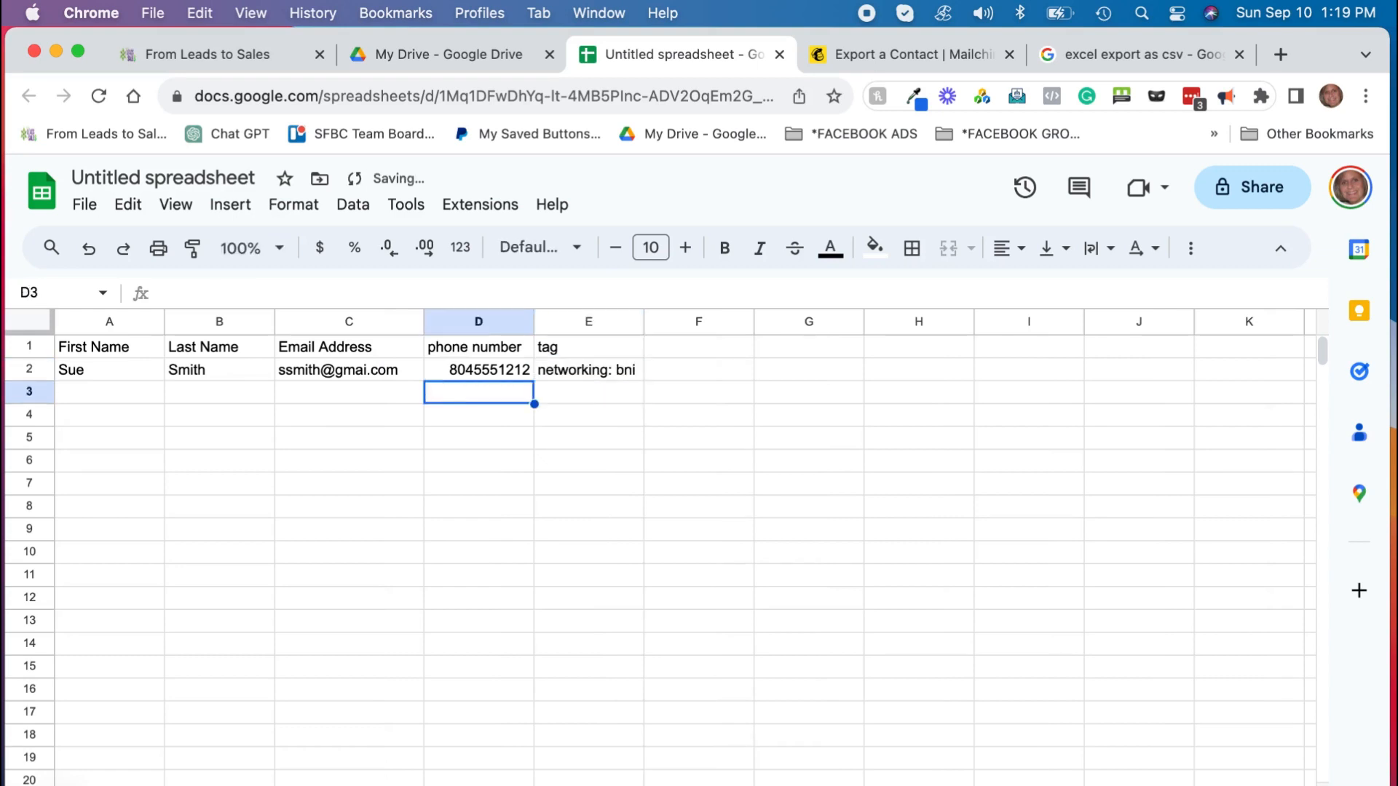
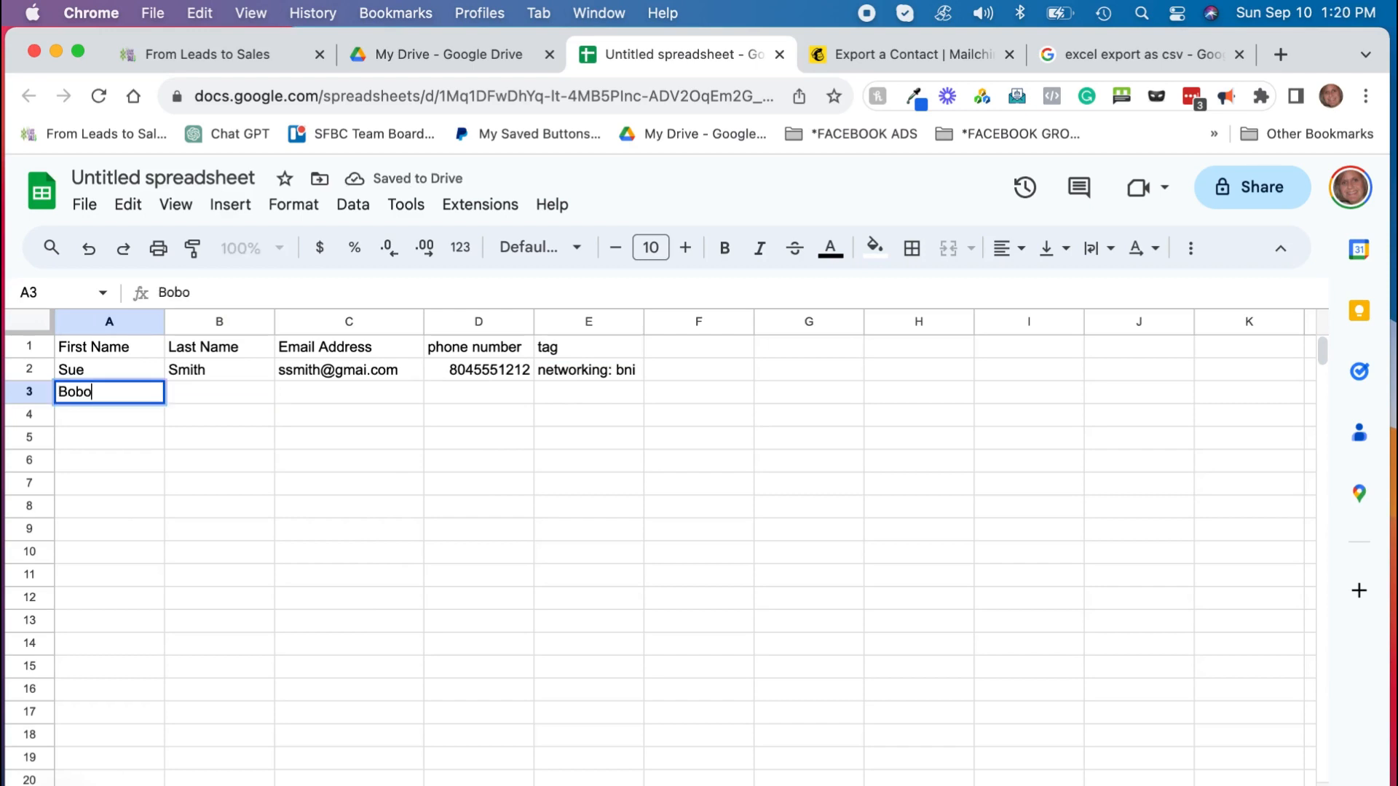
key(Tab)
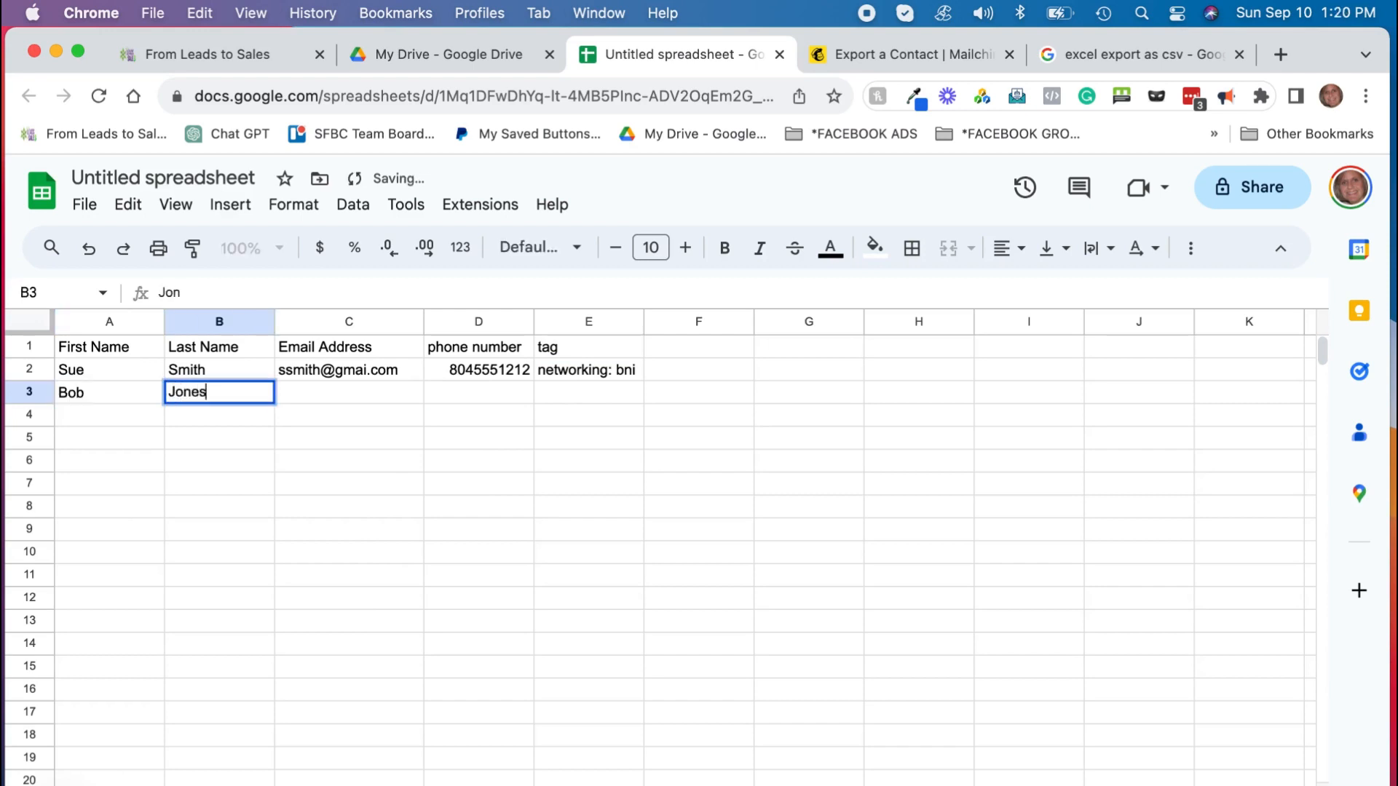
key(Tab)
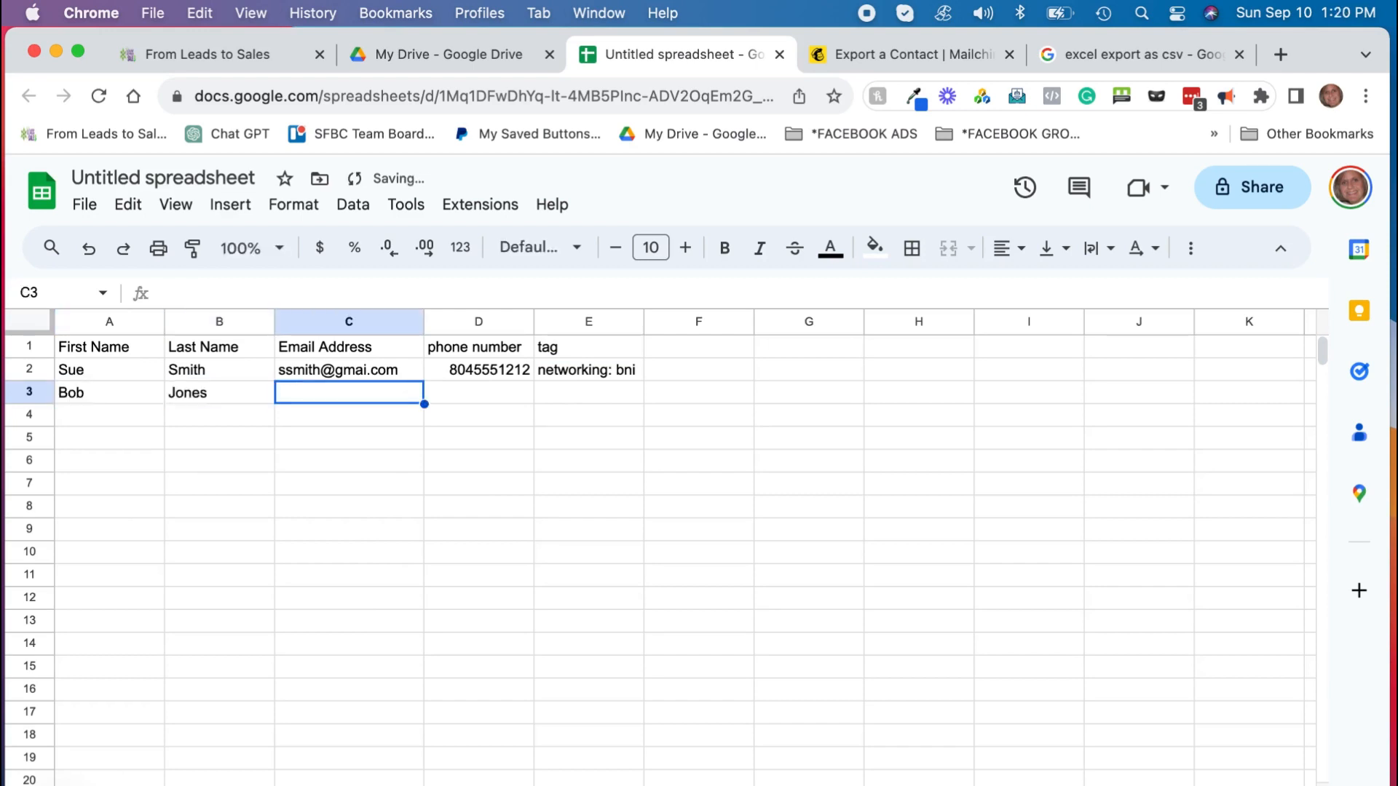
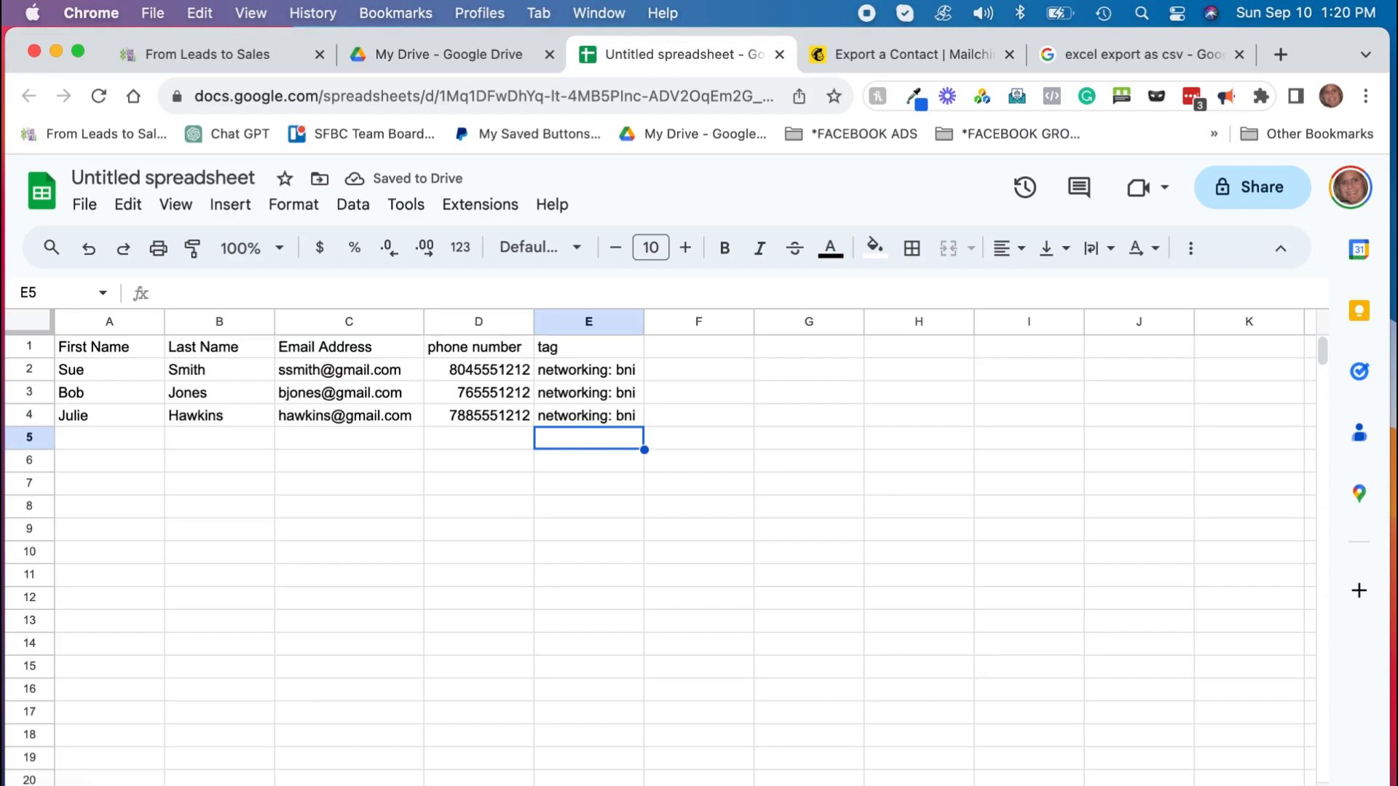
Step: Rename the spreadsheet to 'bni networking contacts'
click(156, 174)
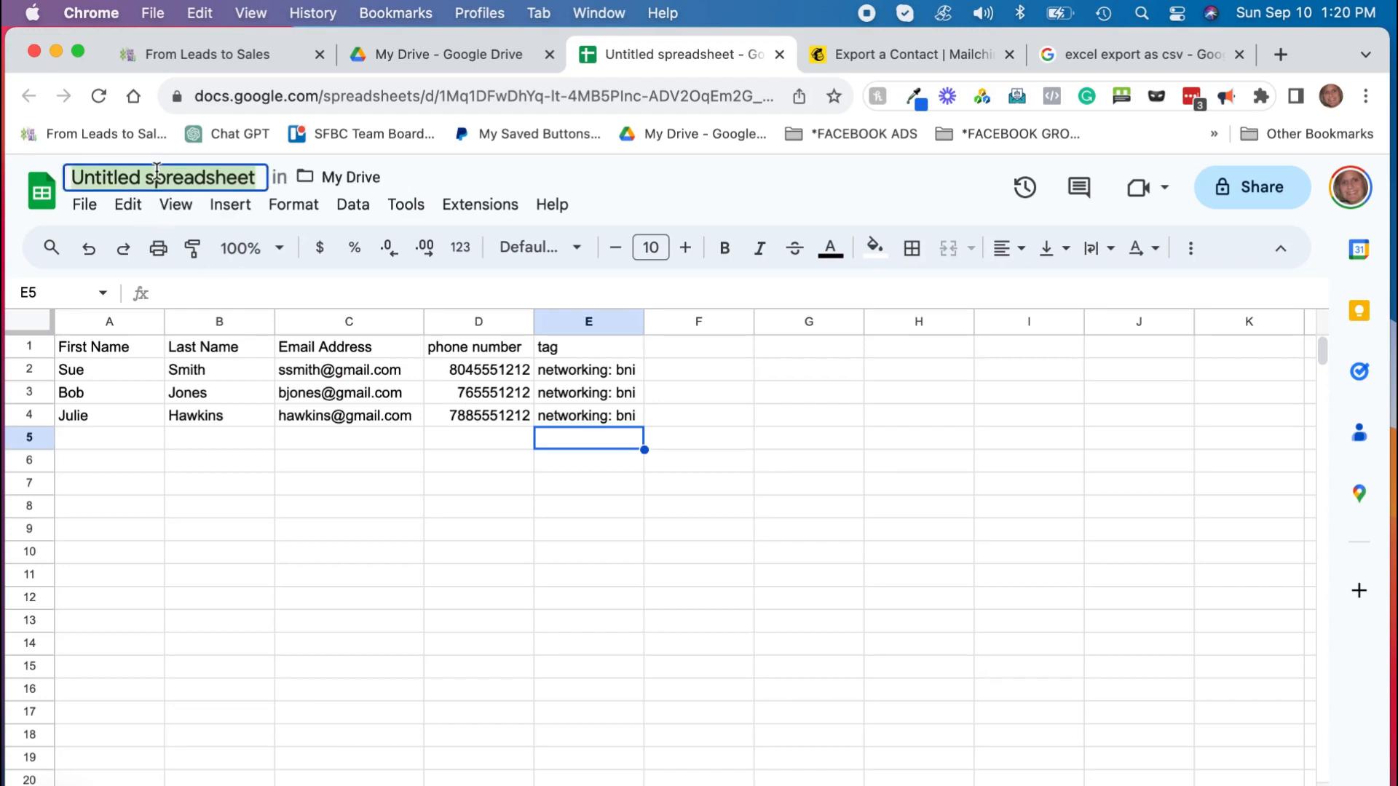
text(bni networking conta)
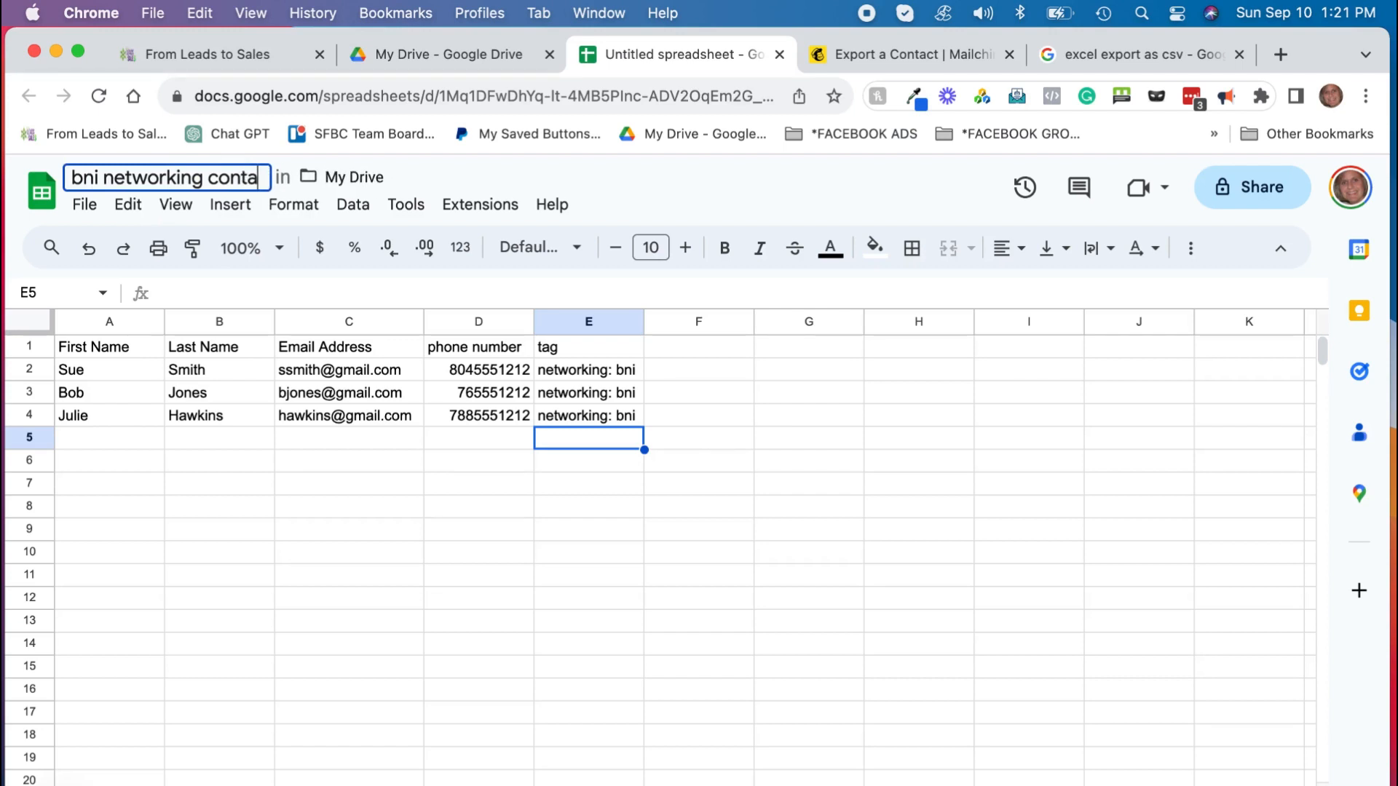
text(cts)
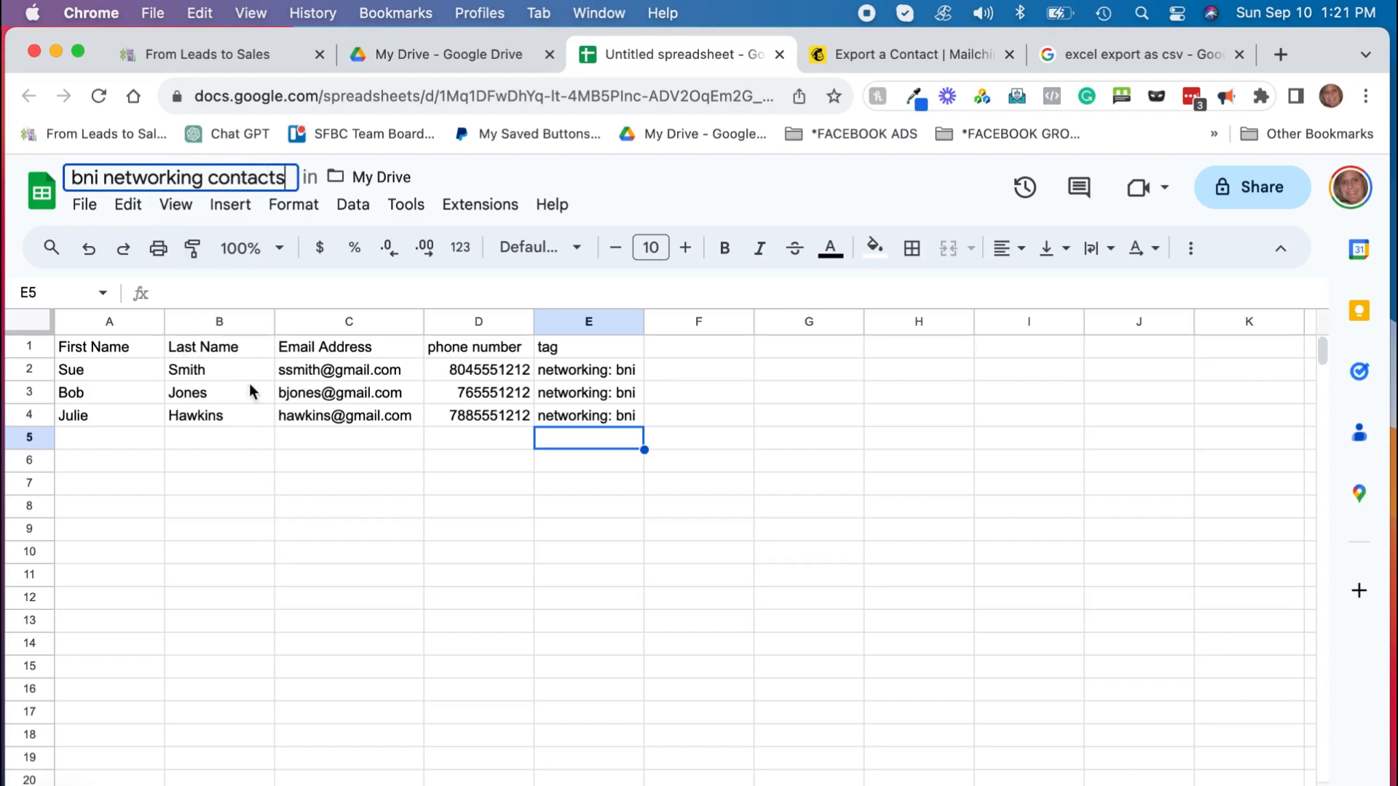
click(473, 172)
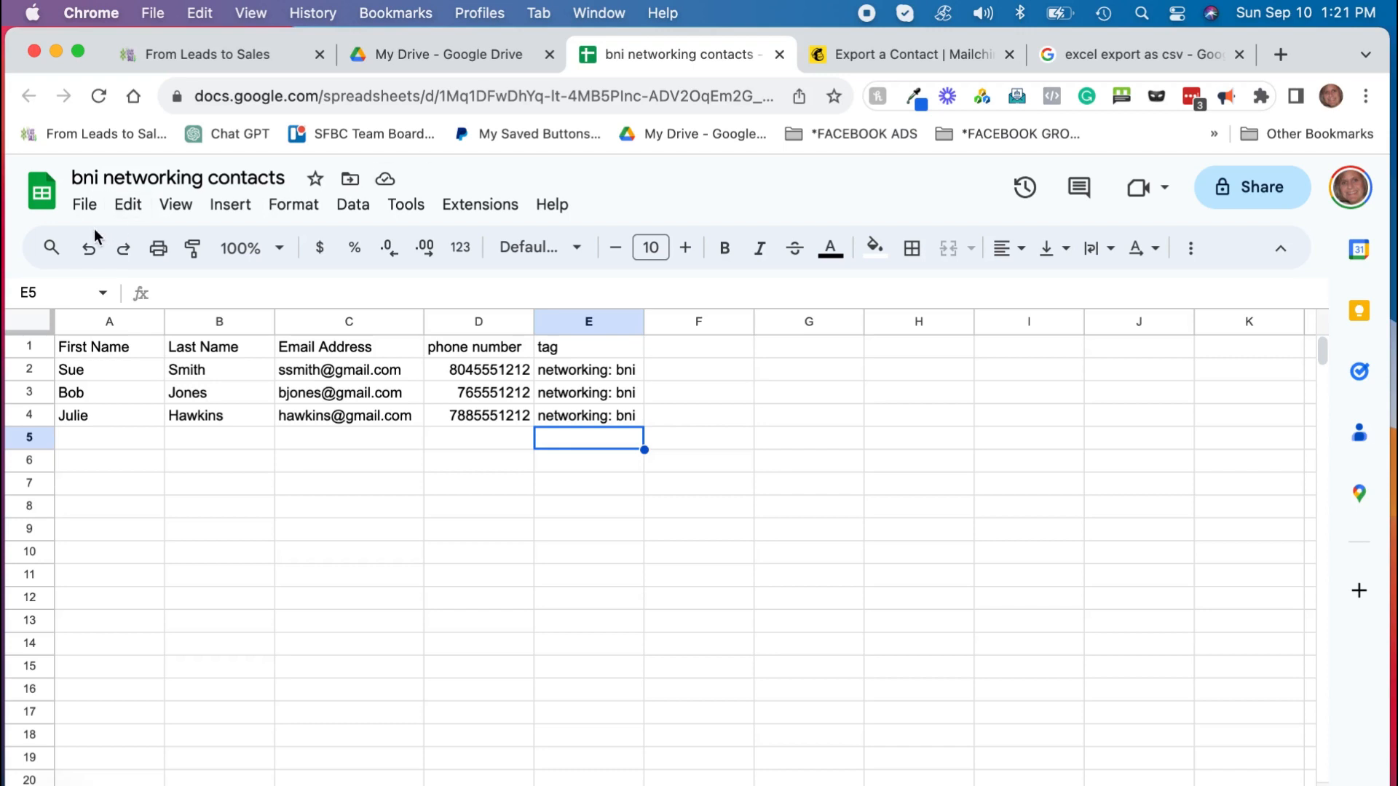
Step: Download the sheet as a Comma Separated Values (.csv) file
click(85, 205)
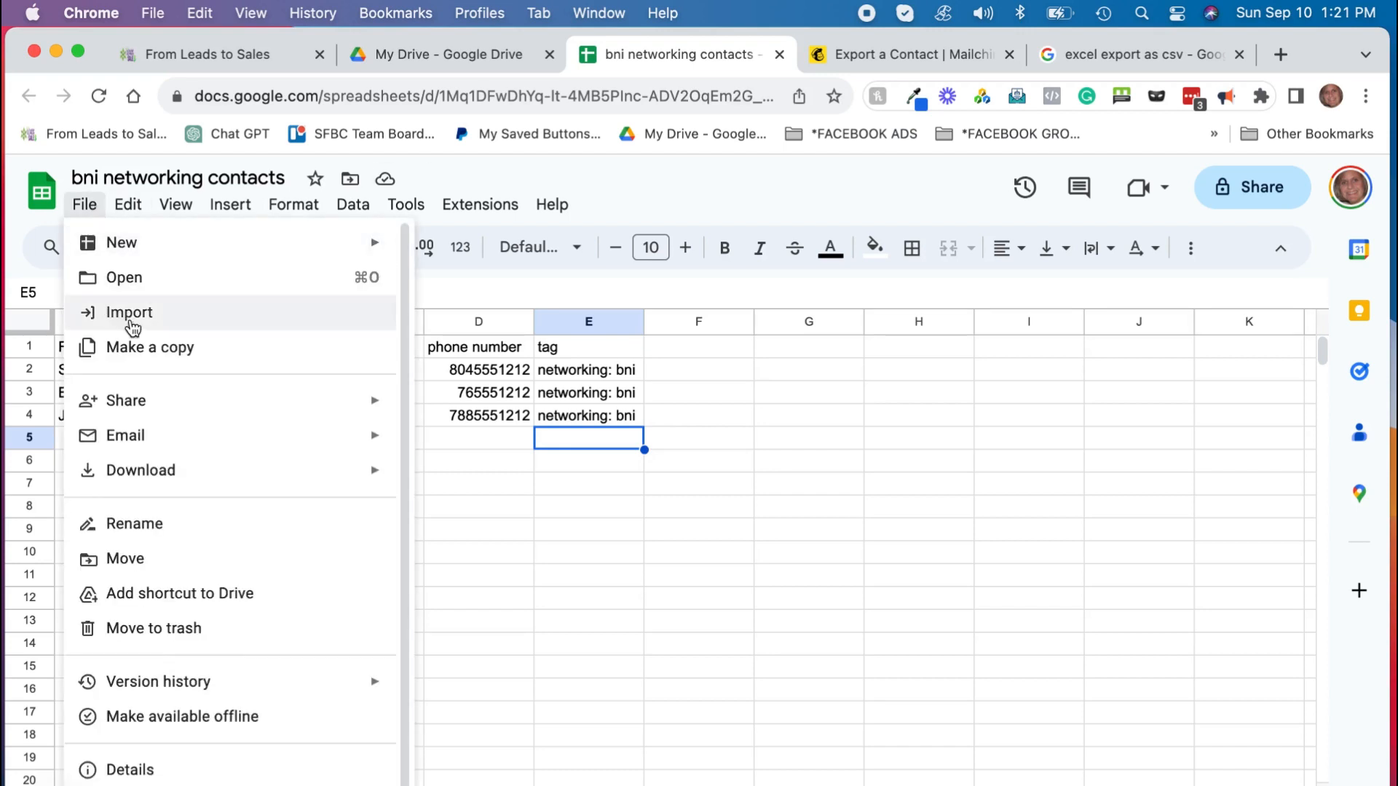
mouse_move(241, 476)
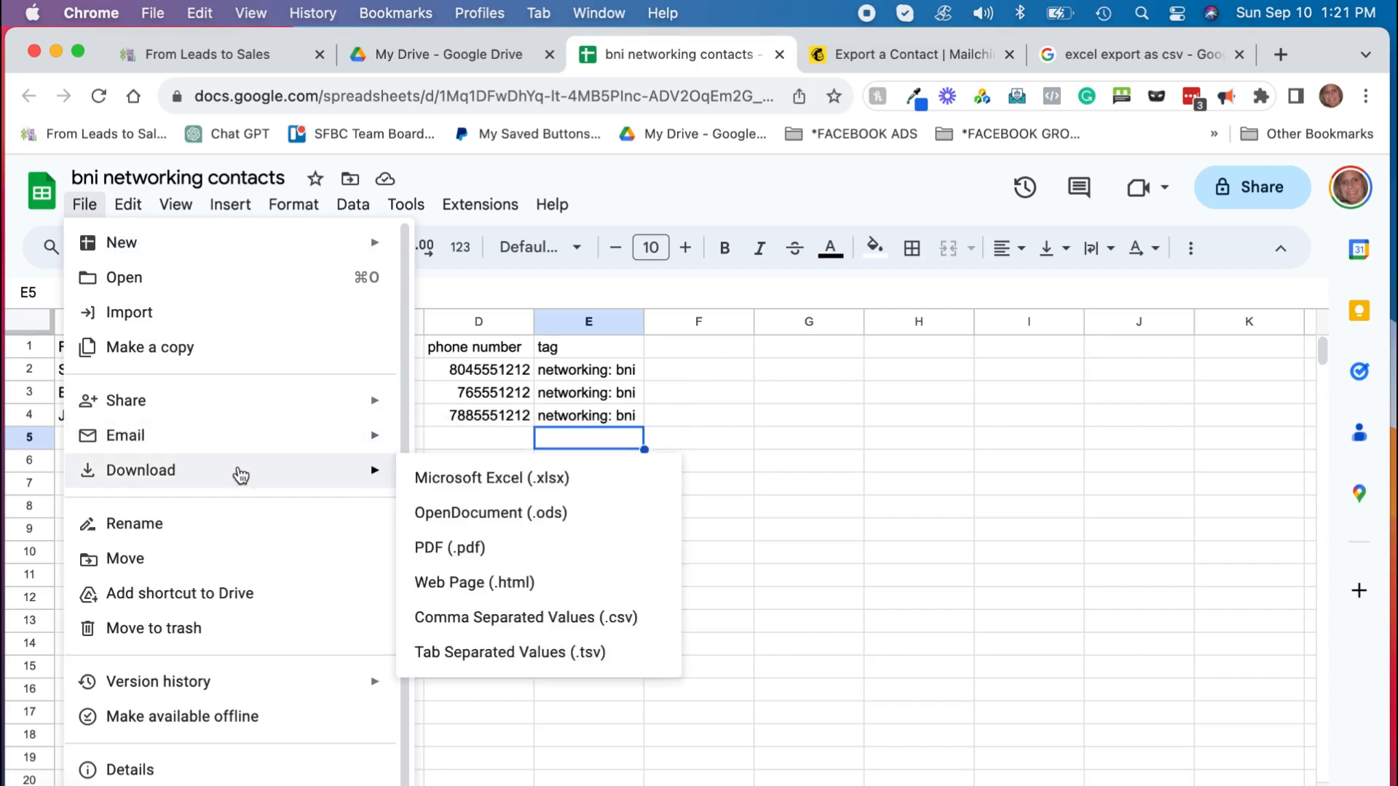
click(515, 618)
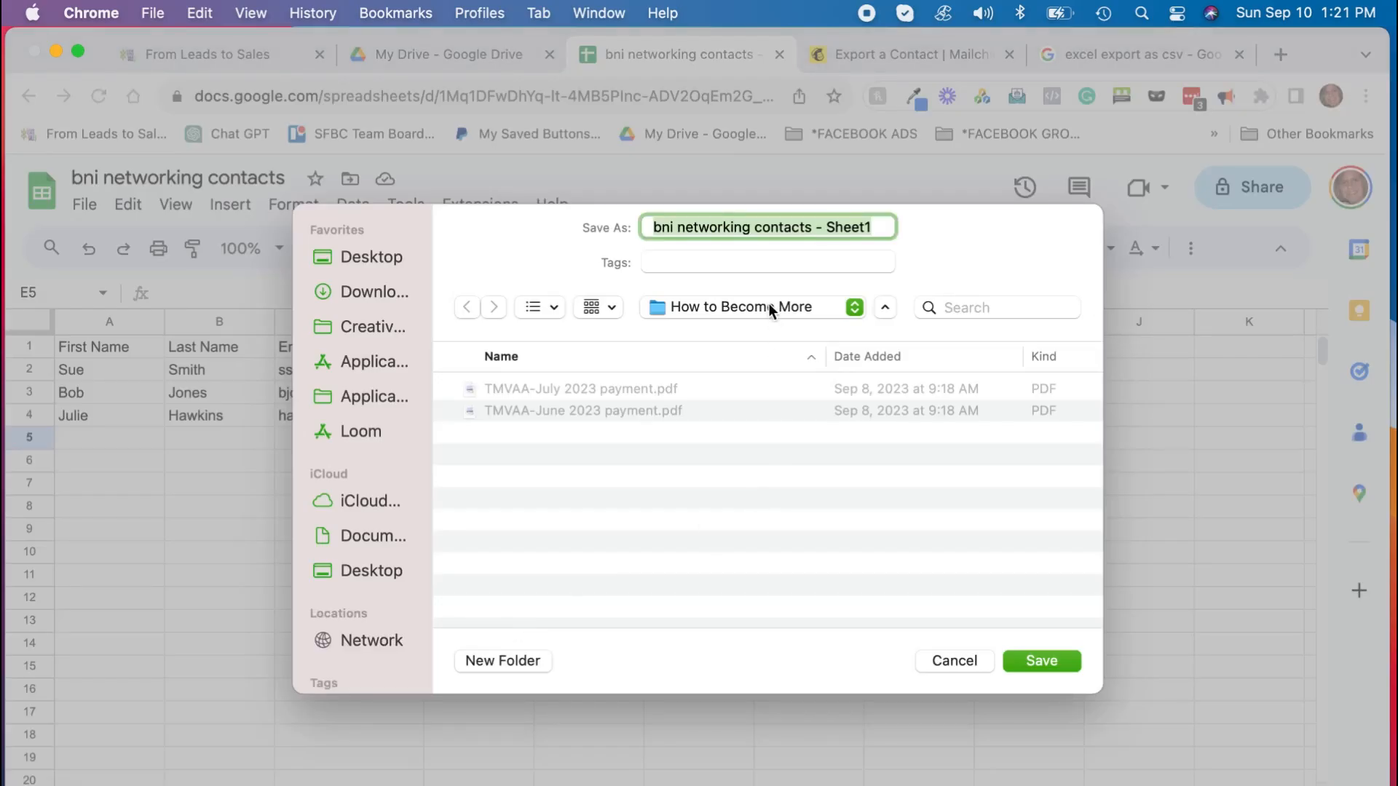
Step: Save 'bni networking contacts - Sheet1.csv' into a new folder named Sample inside SFBC
click(769, 306)
click(754, 348)
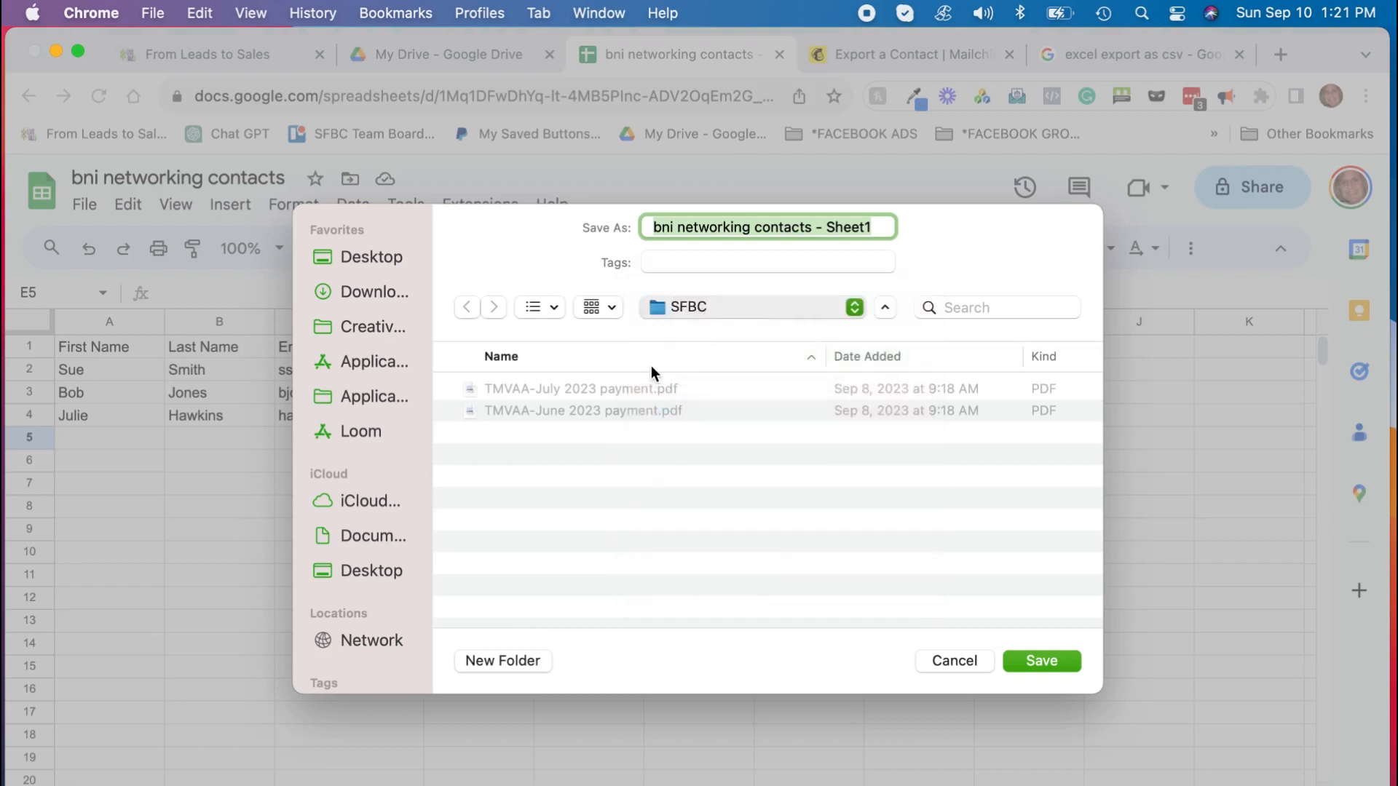
click(505, 660)
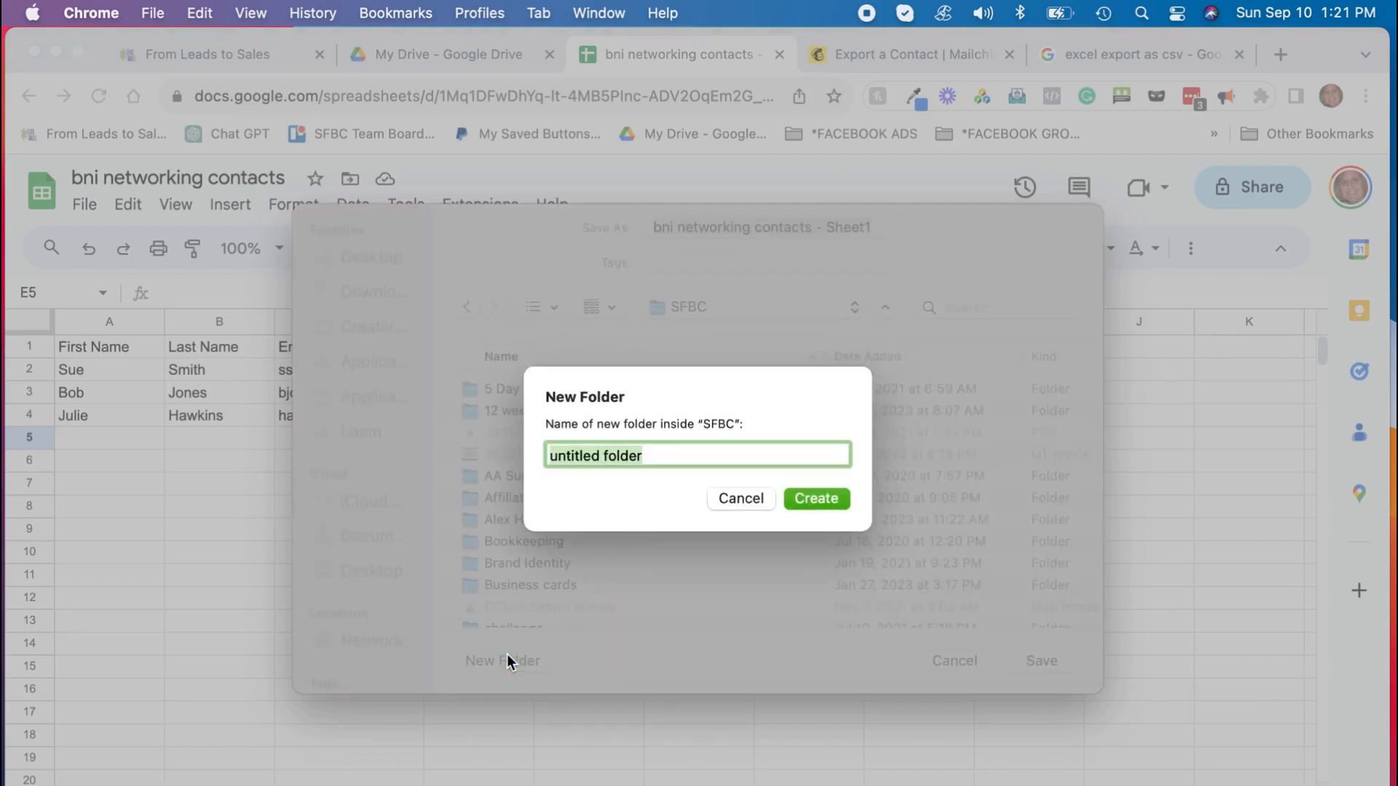
text(Sa)
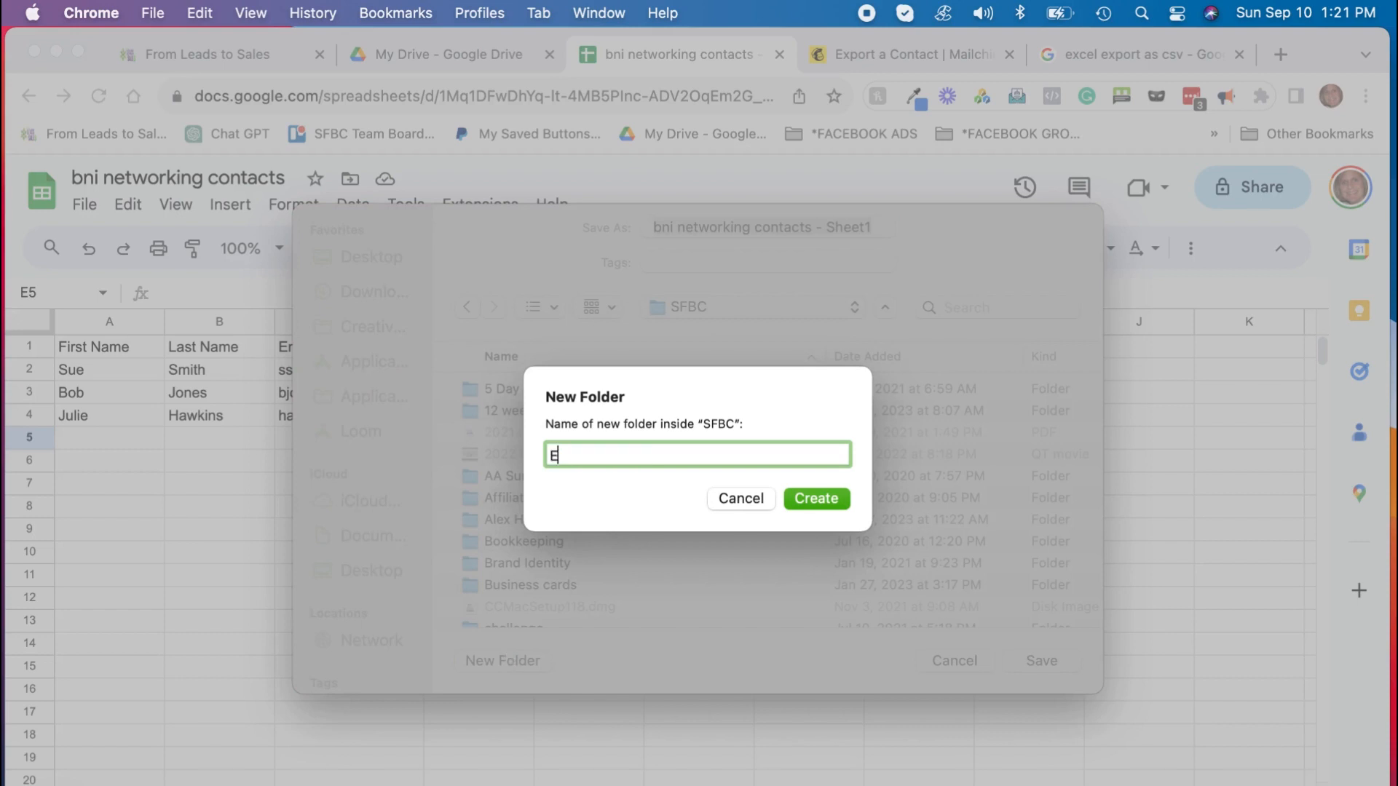
key(BackSpace)
key(BackSpace)
text(Sample)
key(Return)
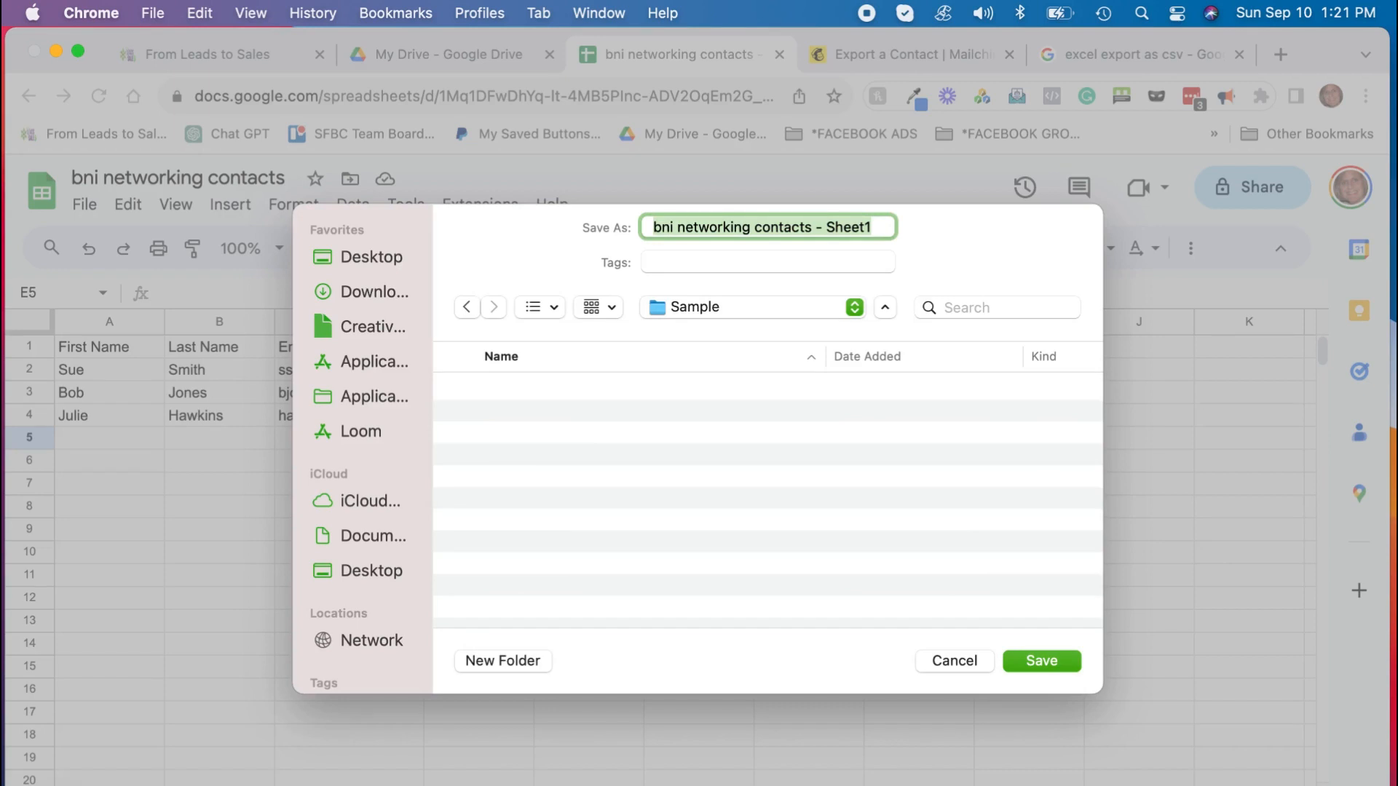
click(1029, 660)
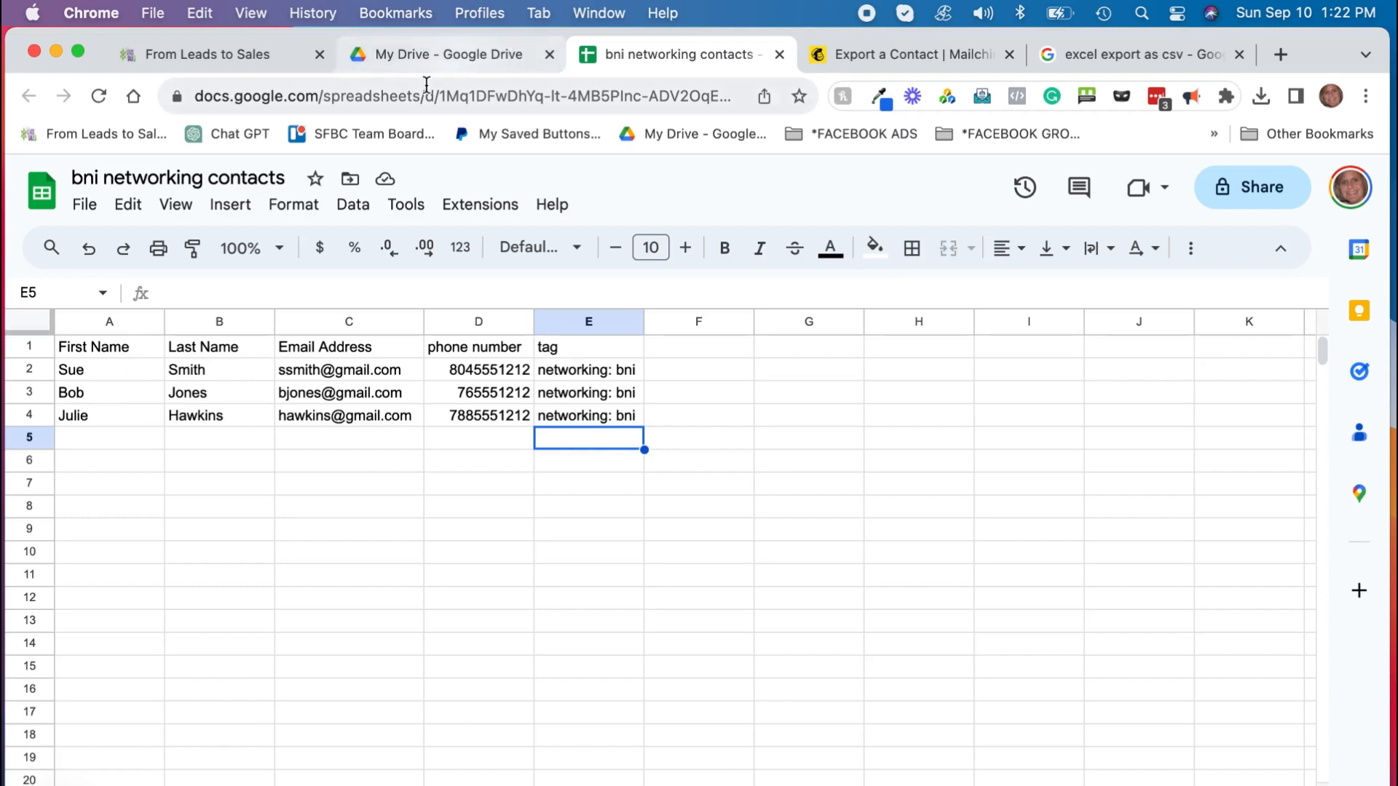
Step: Return to From Leads to Sales and show the Contacts list of 3888 records
click(251, 56)
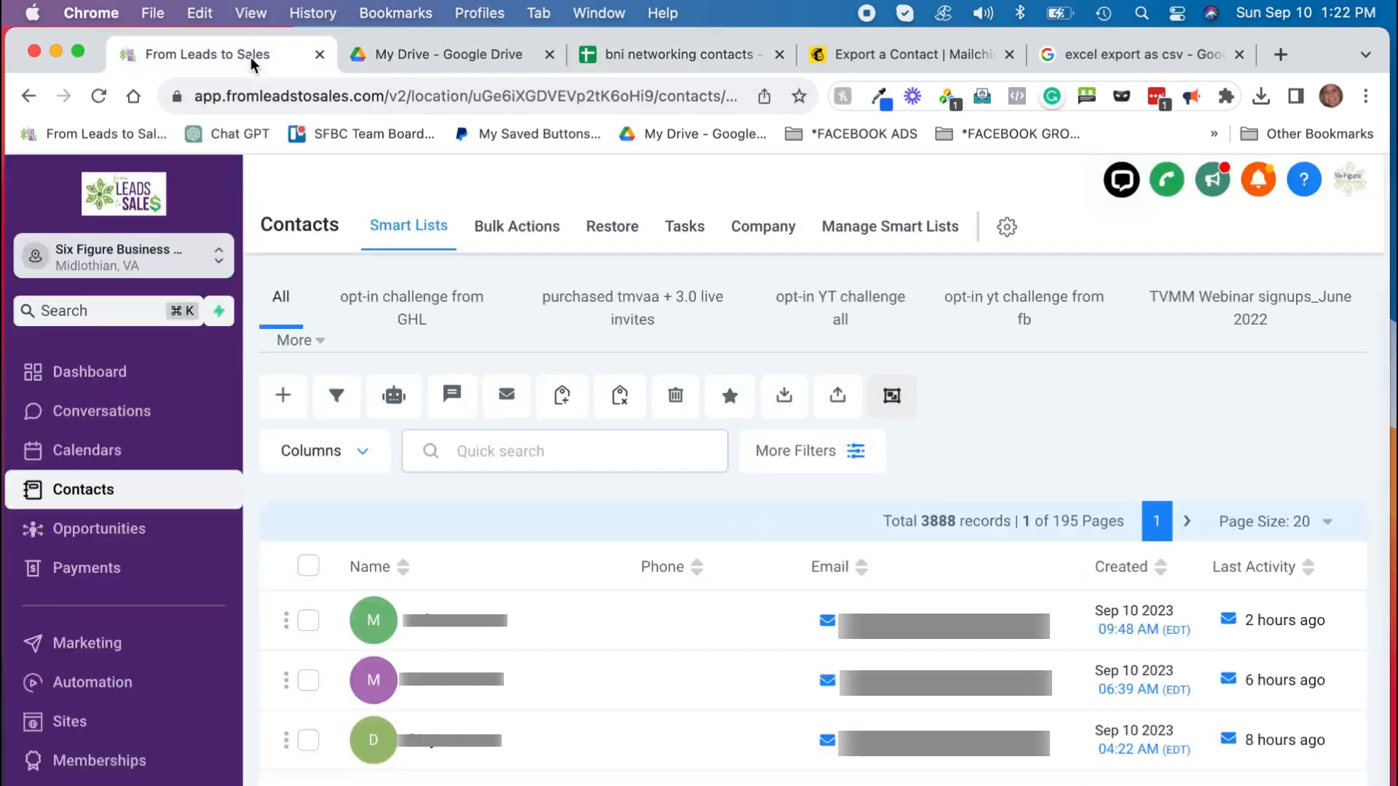
click(325, 133)
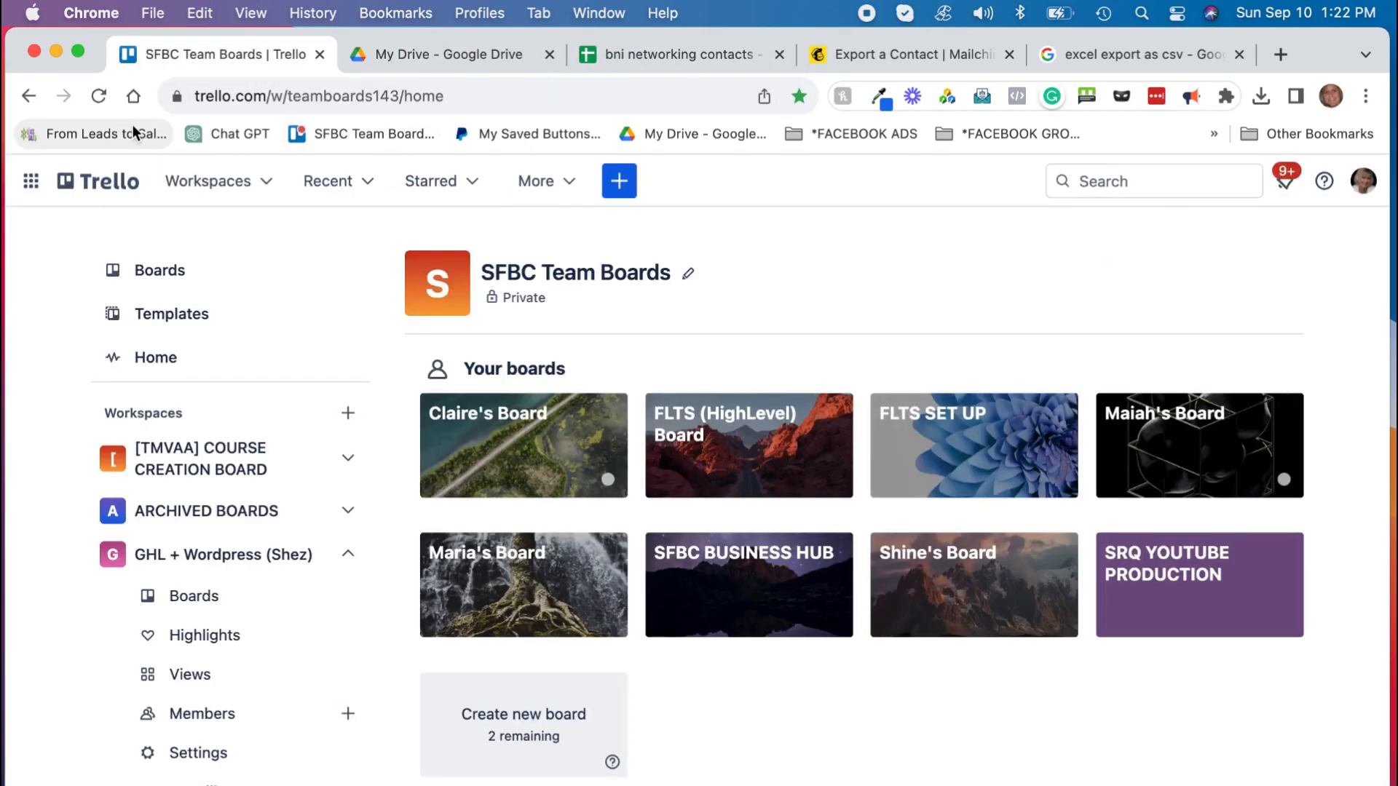
click(133, 133)
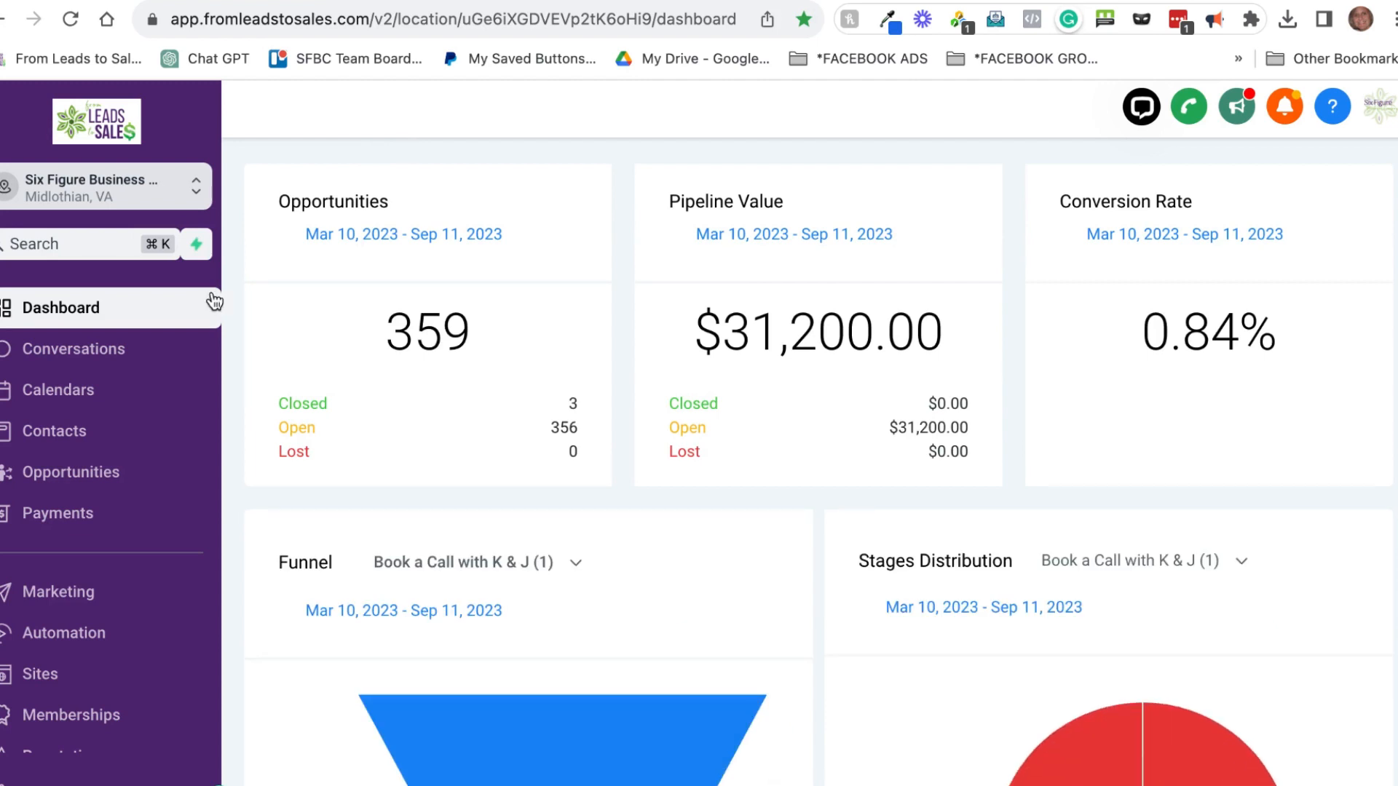
click(101, 440)
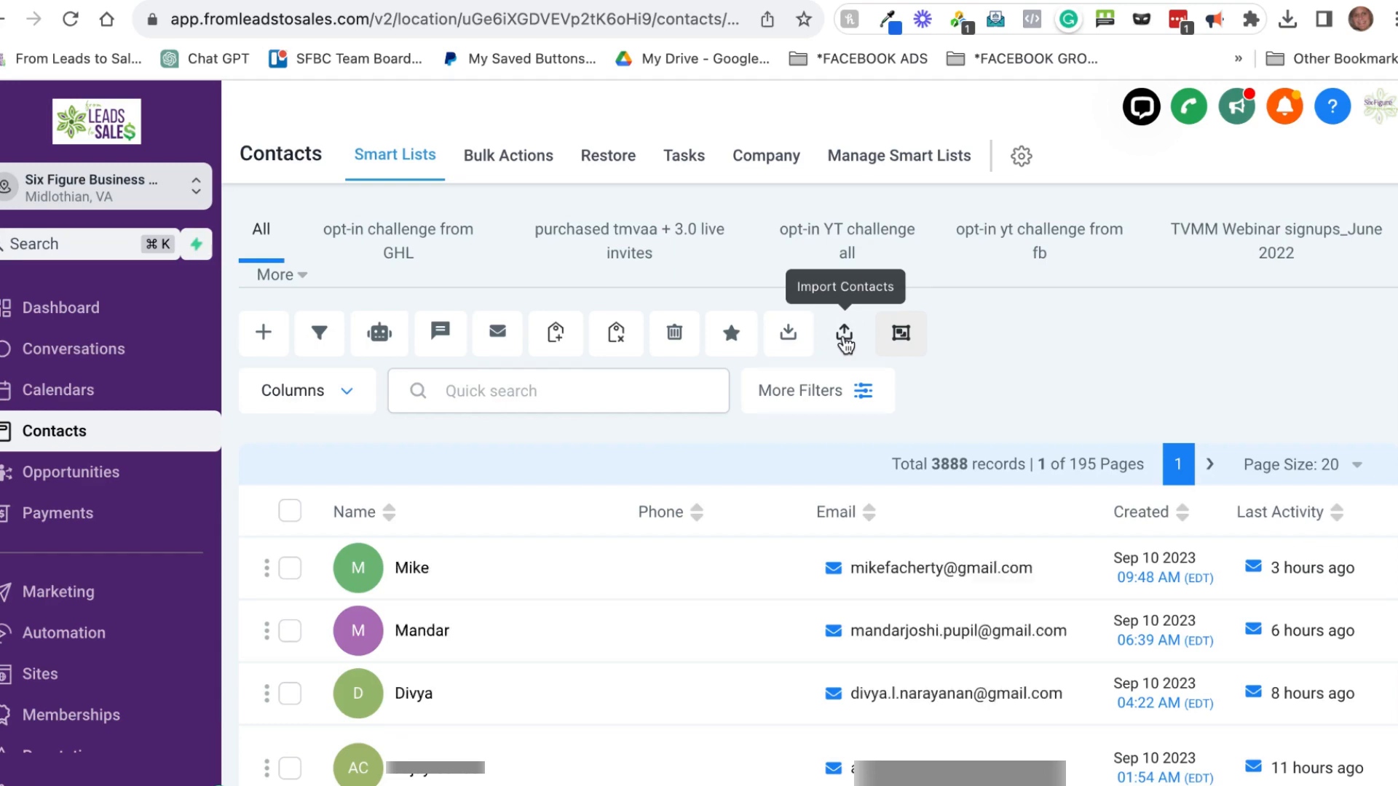
Step: Start a contact import from a file and browse into the Documents folder
click(844, 338)
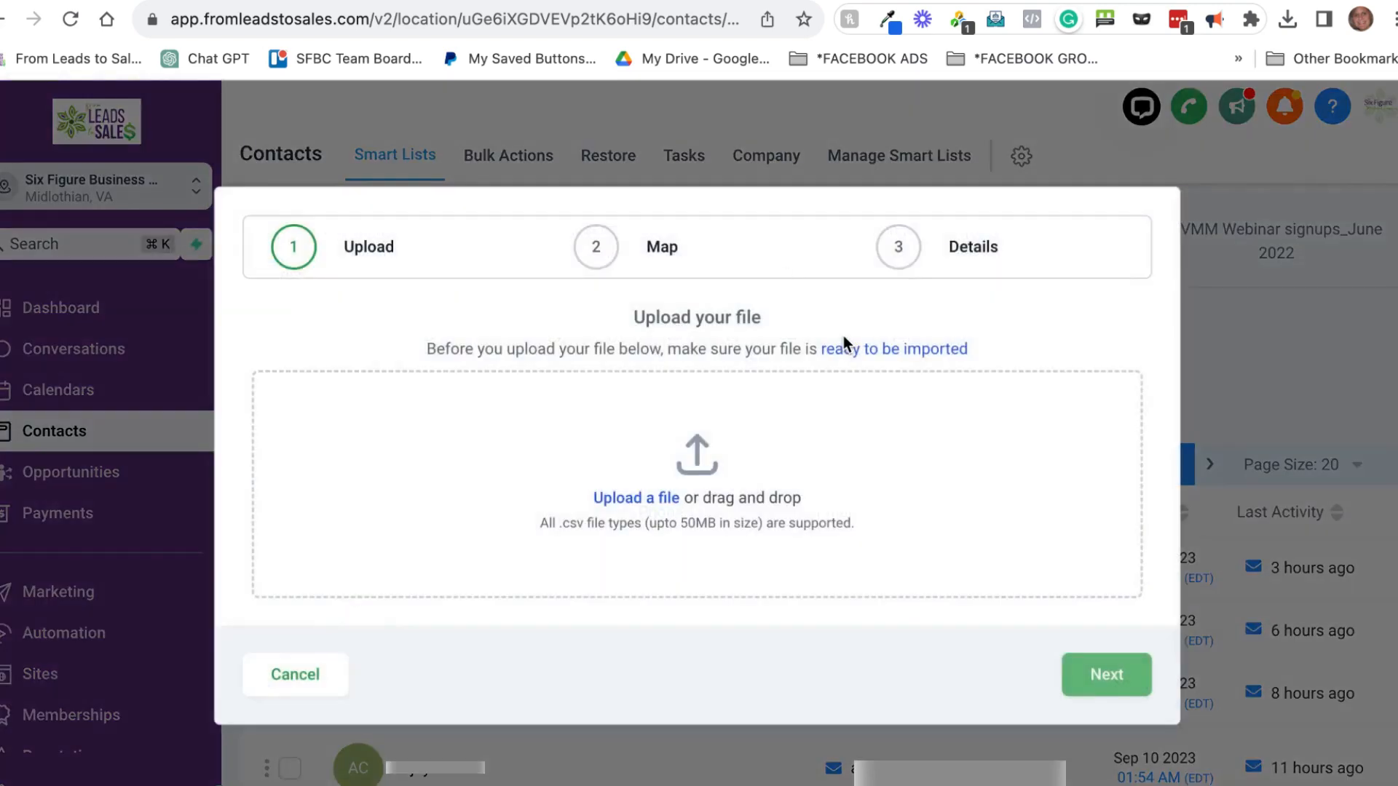
click(643, 502)
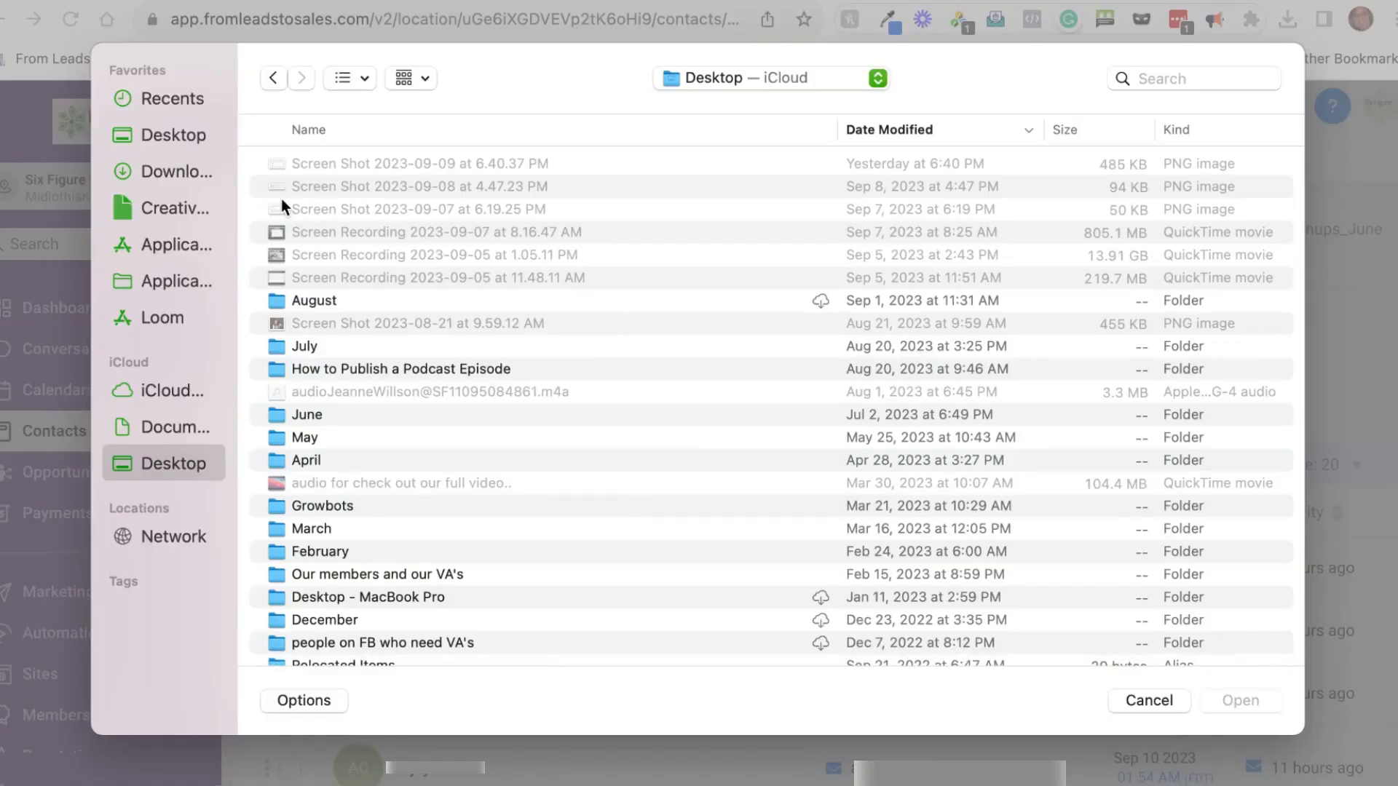
click(162, 426)
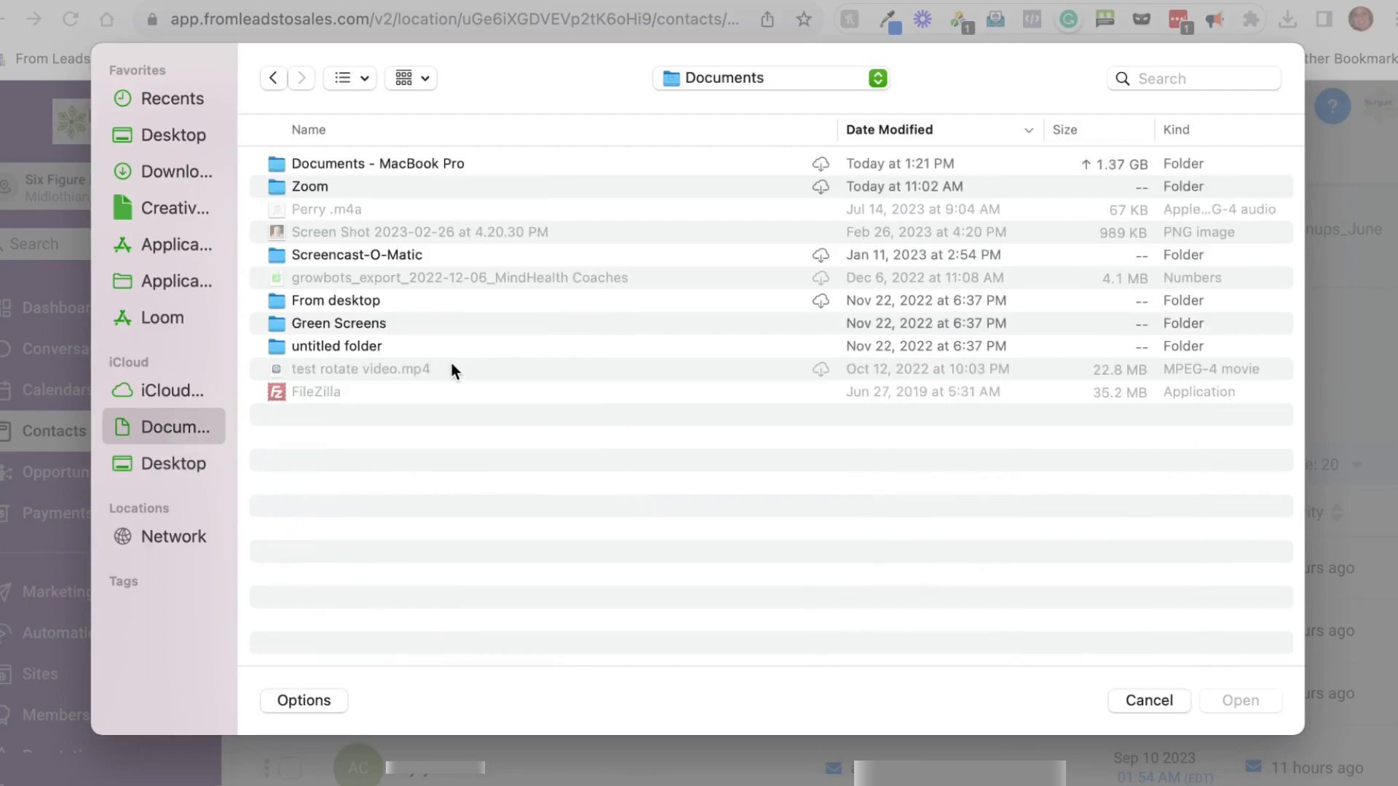
double_click(431, 163)
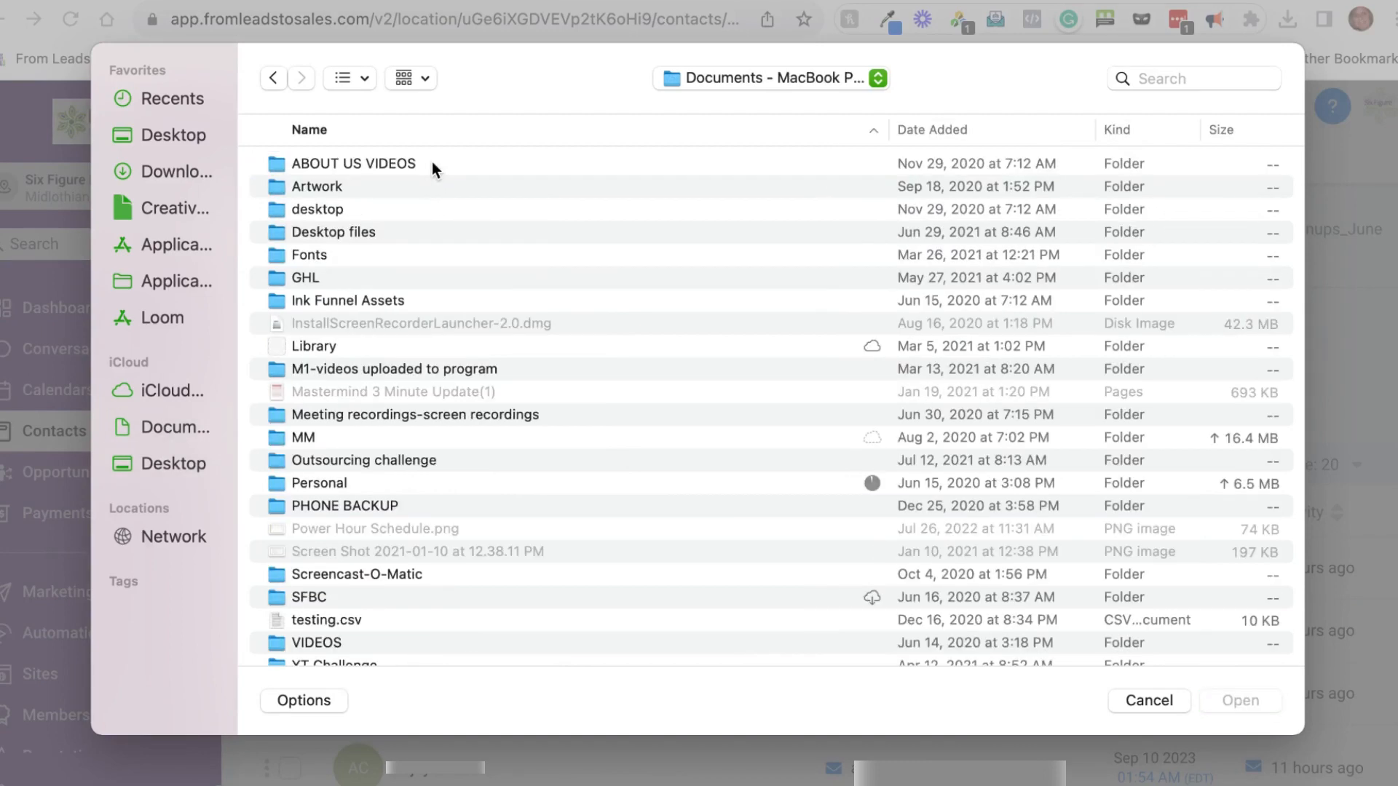
scroll(439, 305, down, 1)
scroll(439, 312, down, 3)
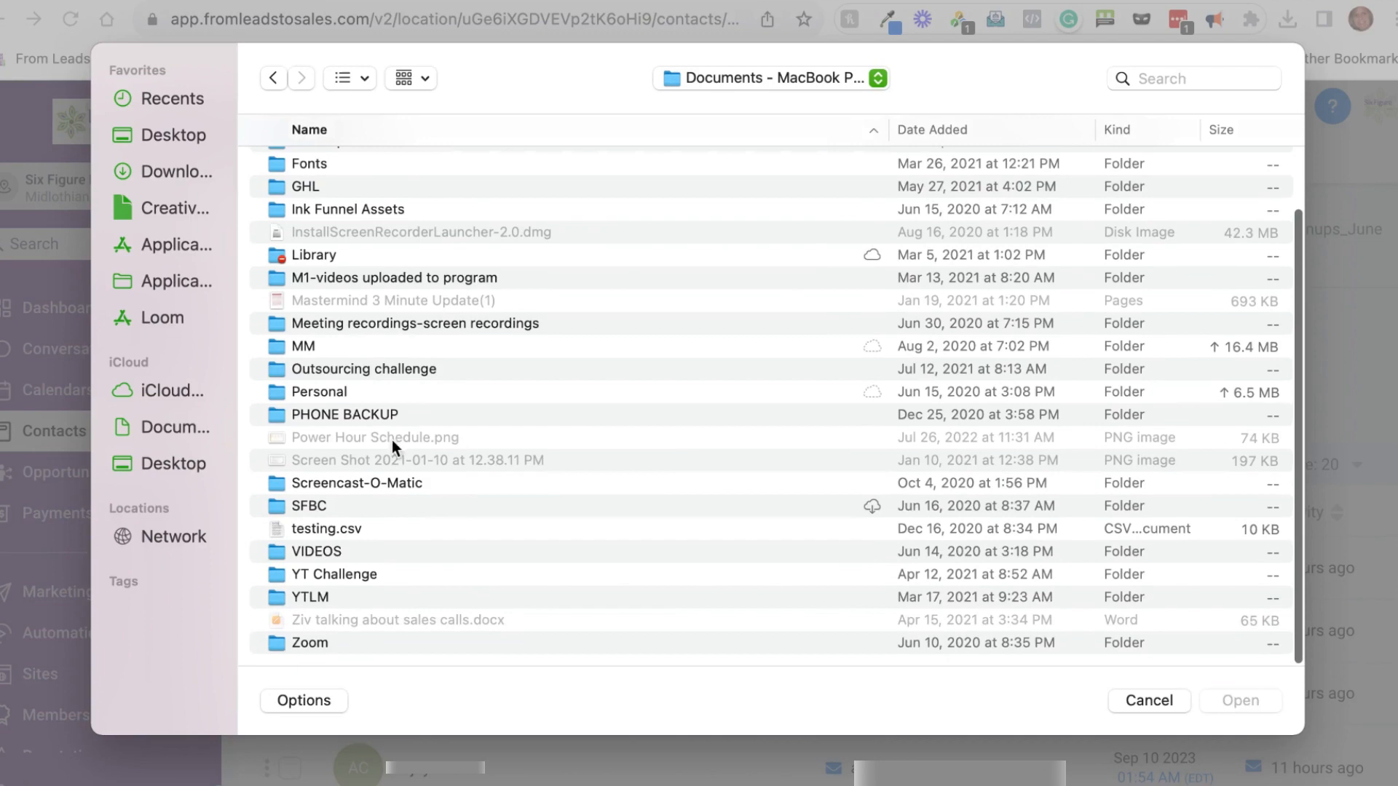
Step: Attach 'bni networking contacts - Sheet1.csv' from SFBC > Sample to the import
double_click(368, 502)
scroll(613, 382, down, 15)
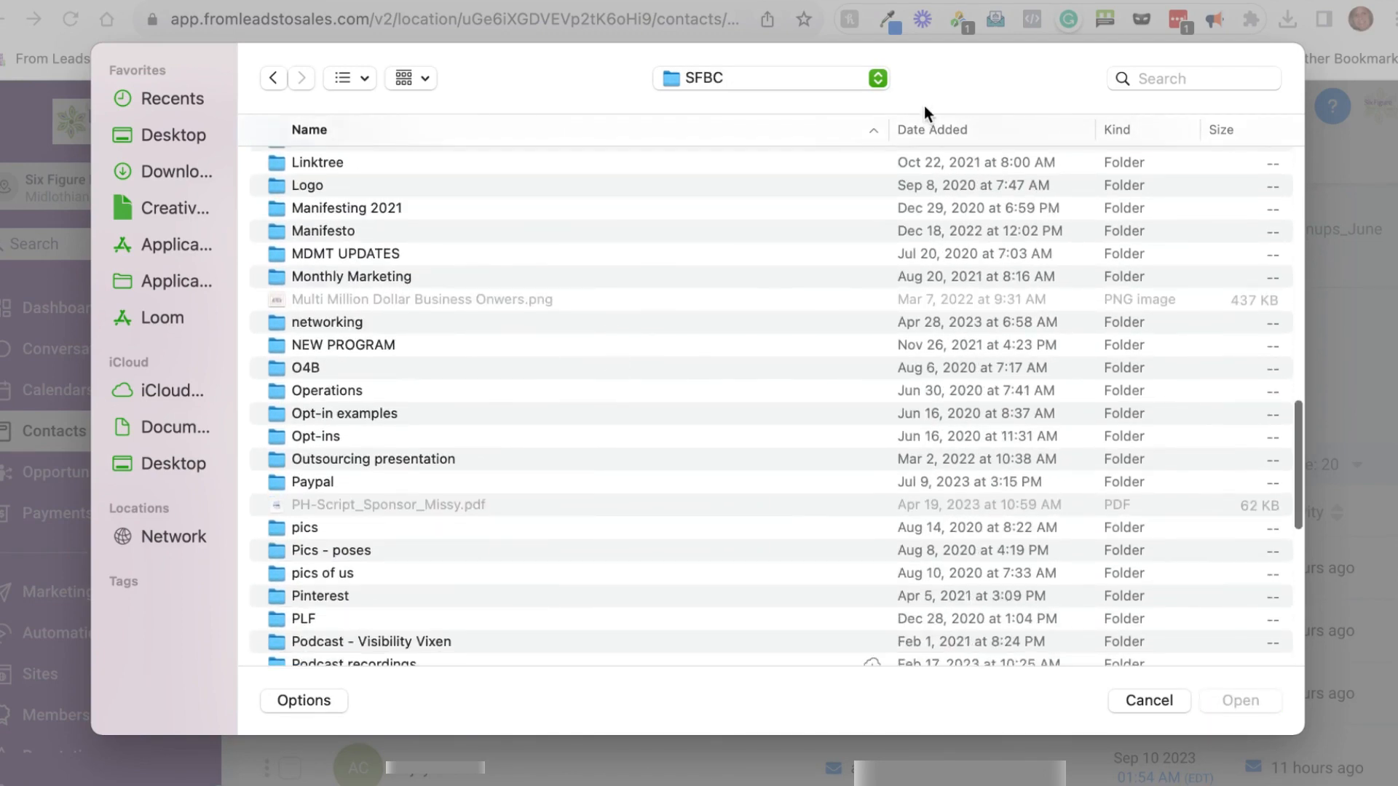
click(924, 128)
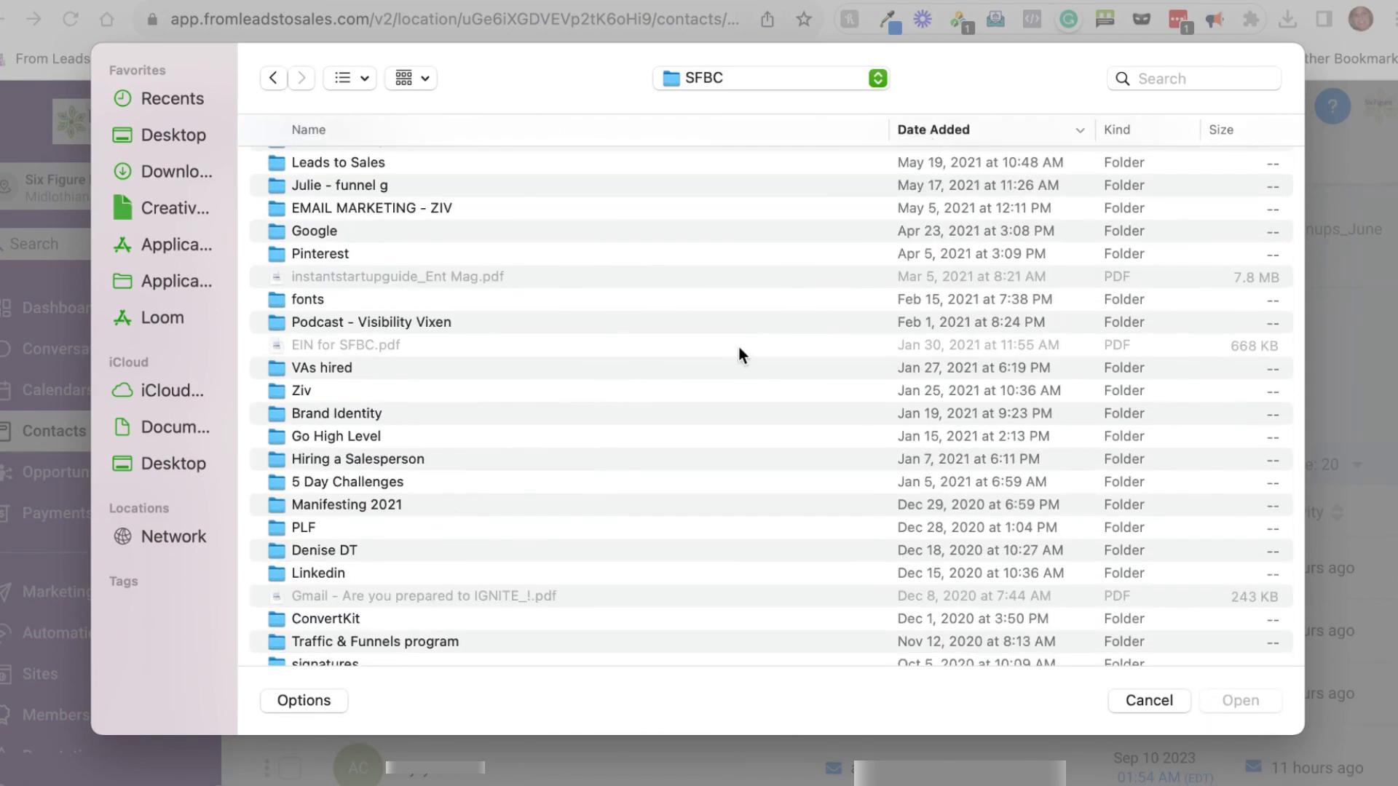
scroll(737, 343, up, 15)
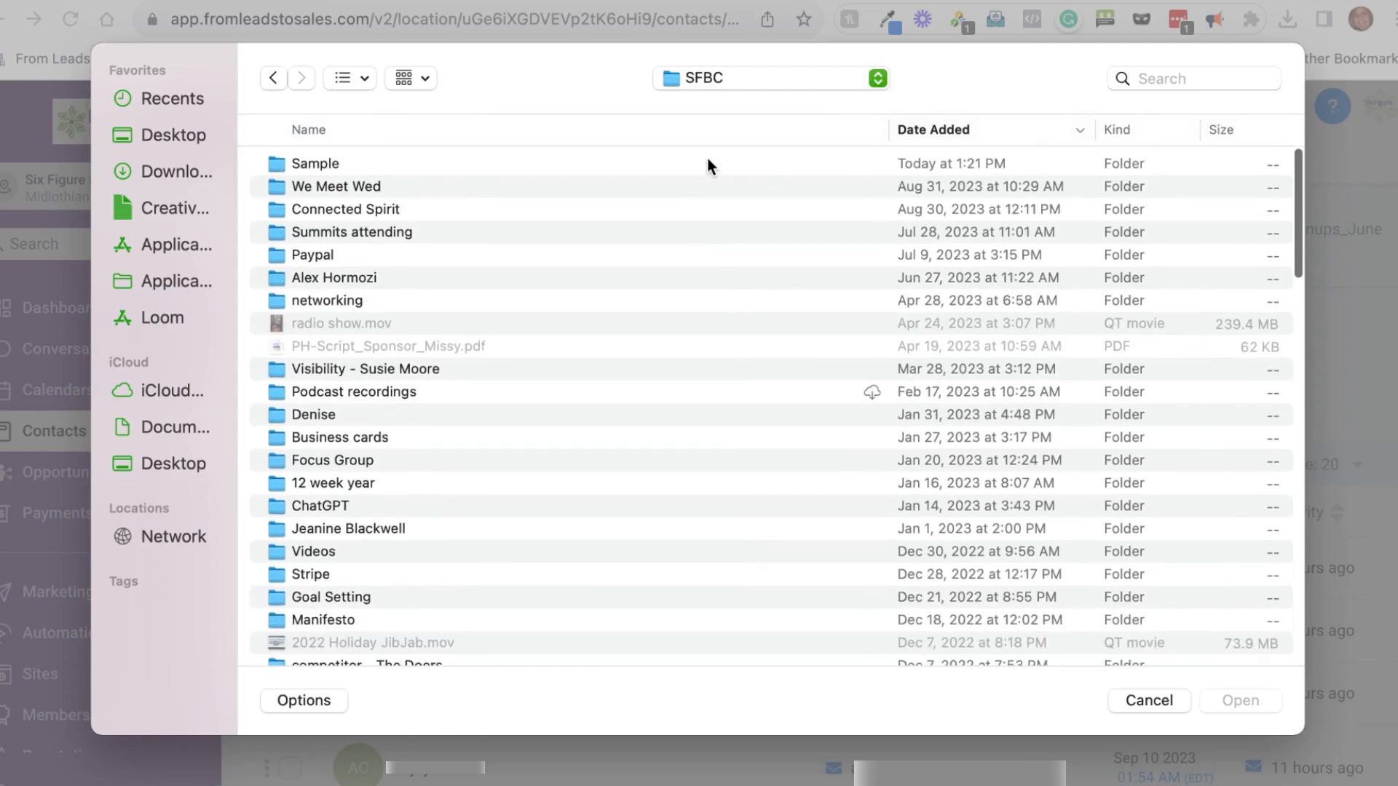
double_click(707, 159)
click(519, 163)
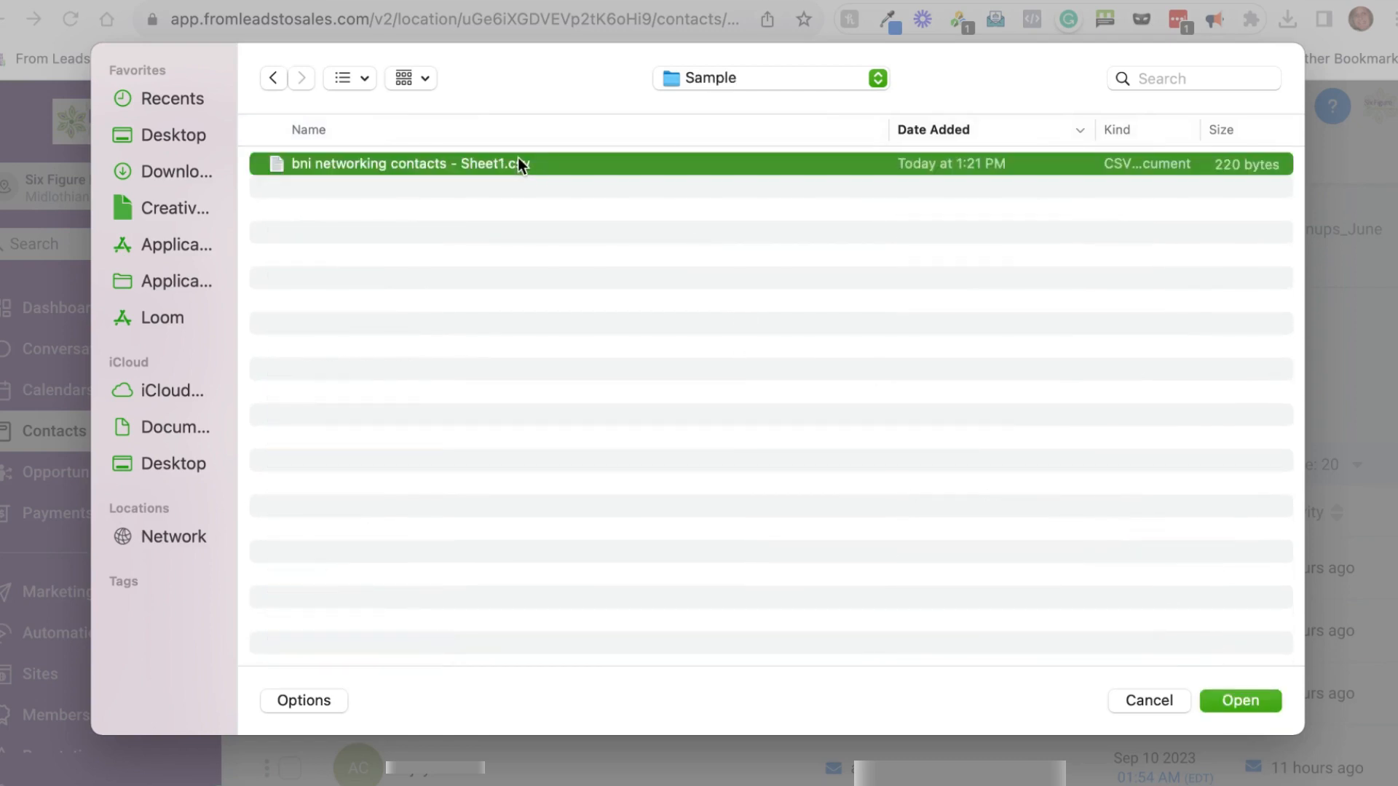
click(1245, 696)
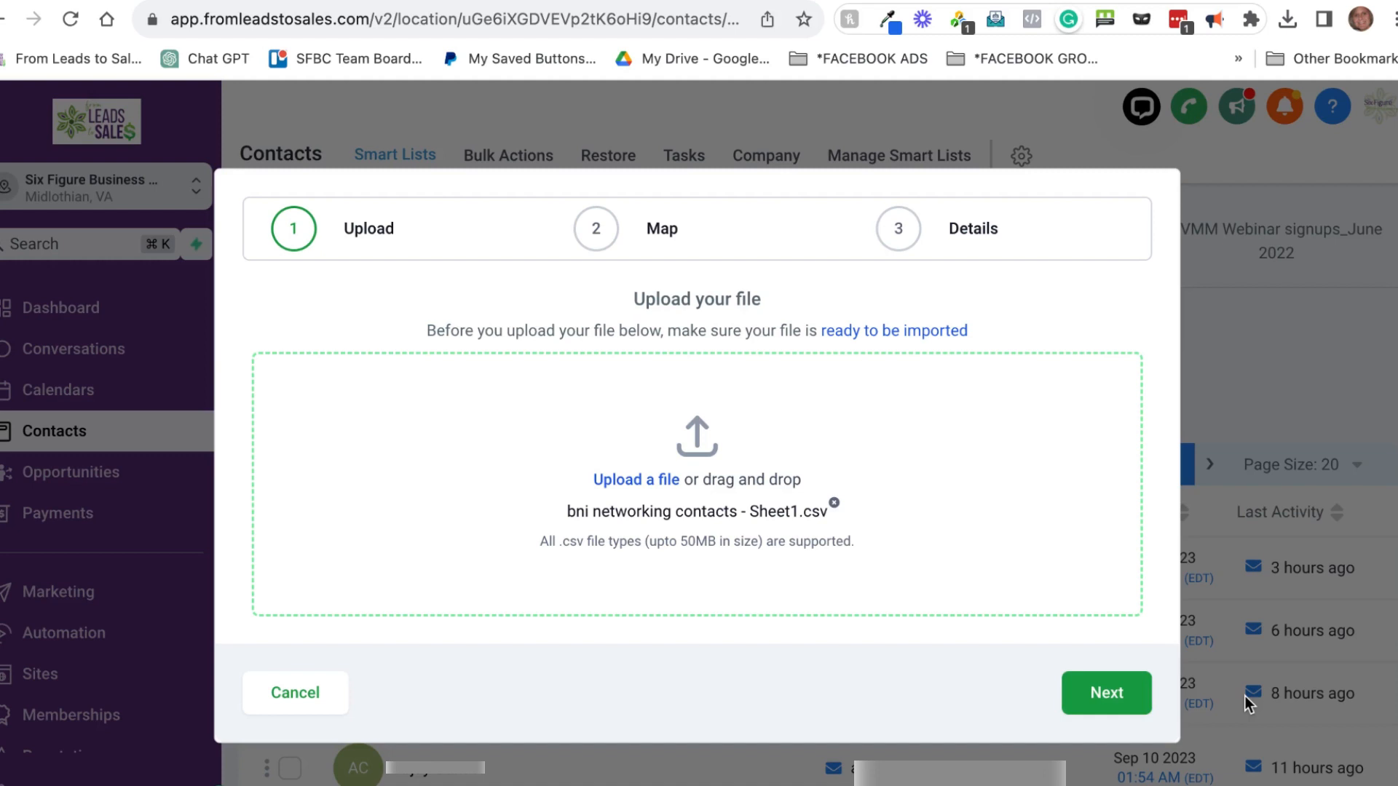
Step: At the Map step, match the Email Address column to the Email contact field
click(1121, 697)
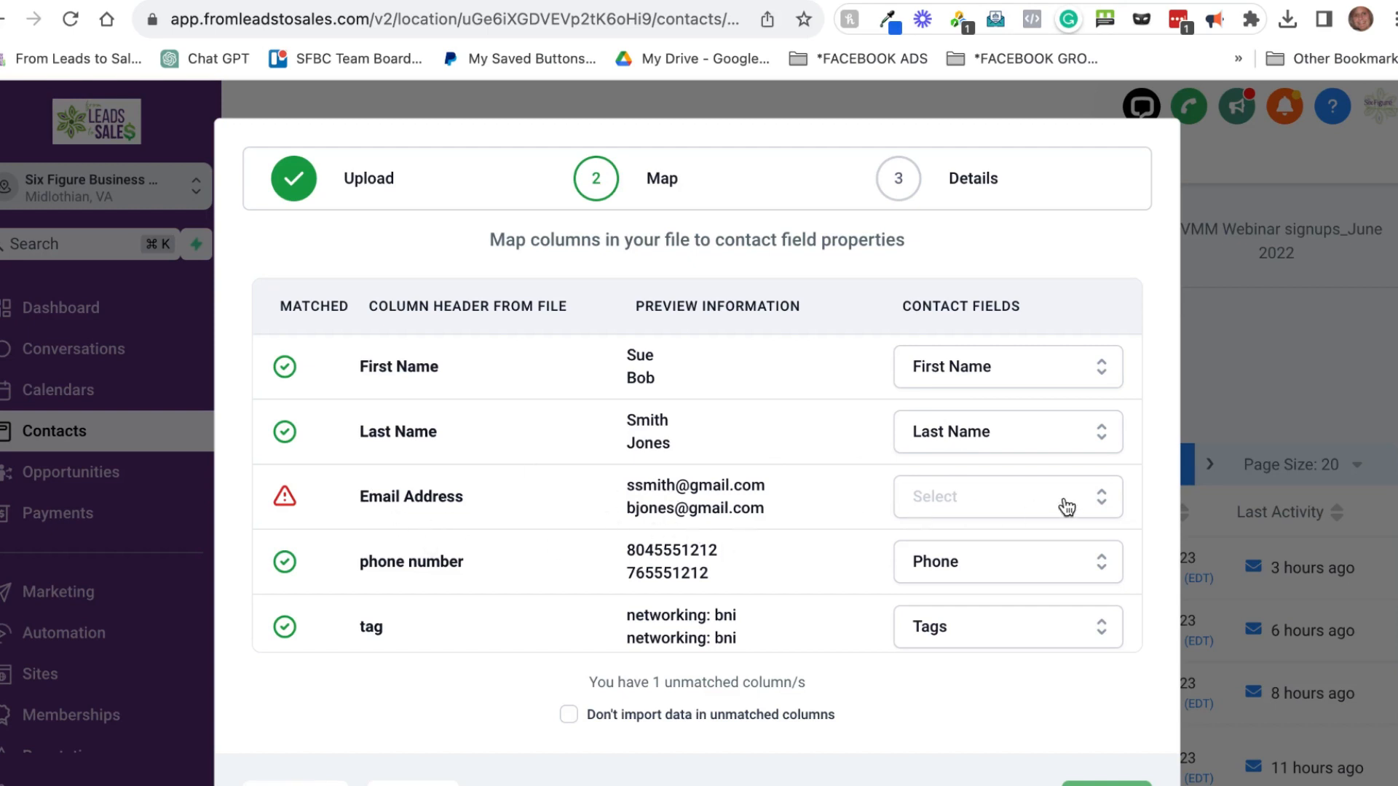
click(1108, 505)
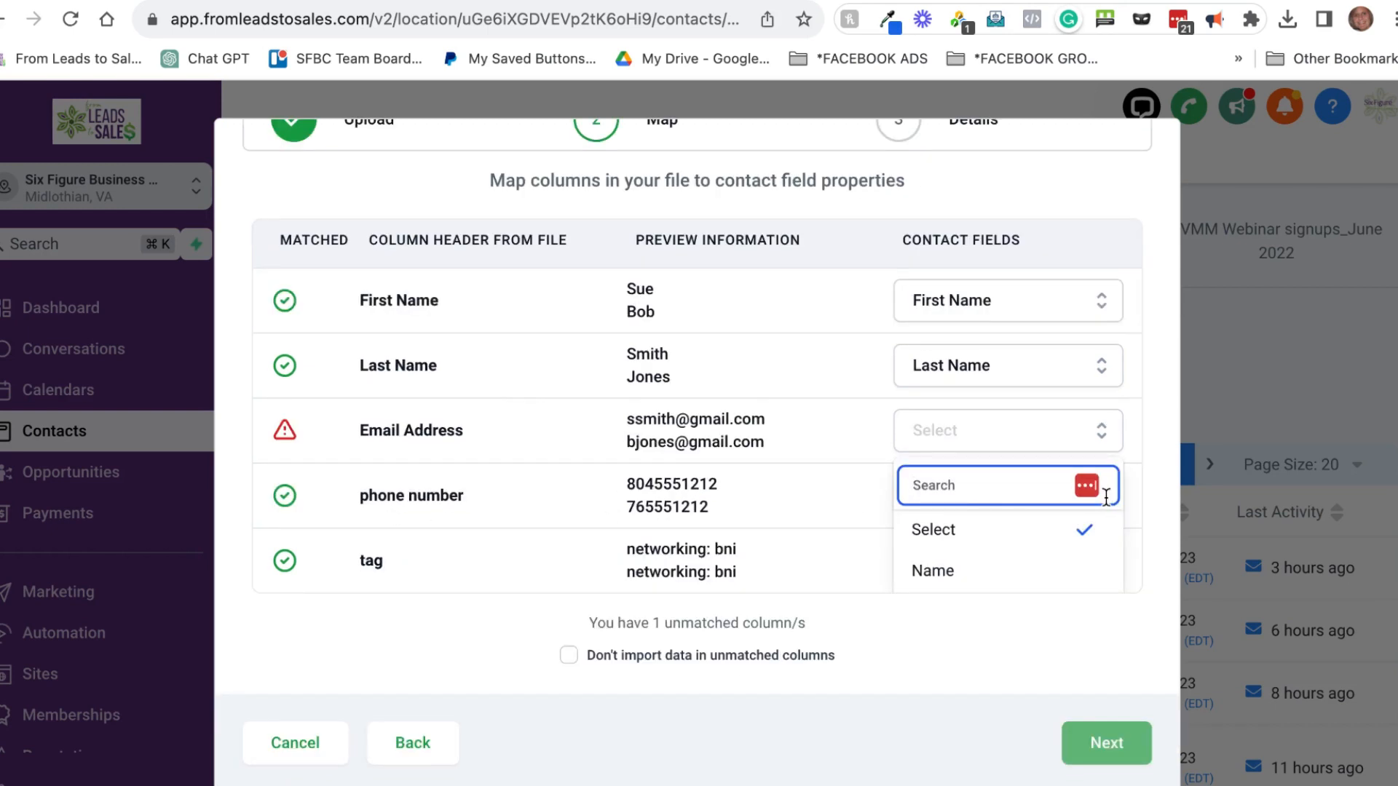
scroll(1068, 551, down, 1)
scroll(1068, 552, down, 4)
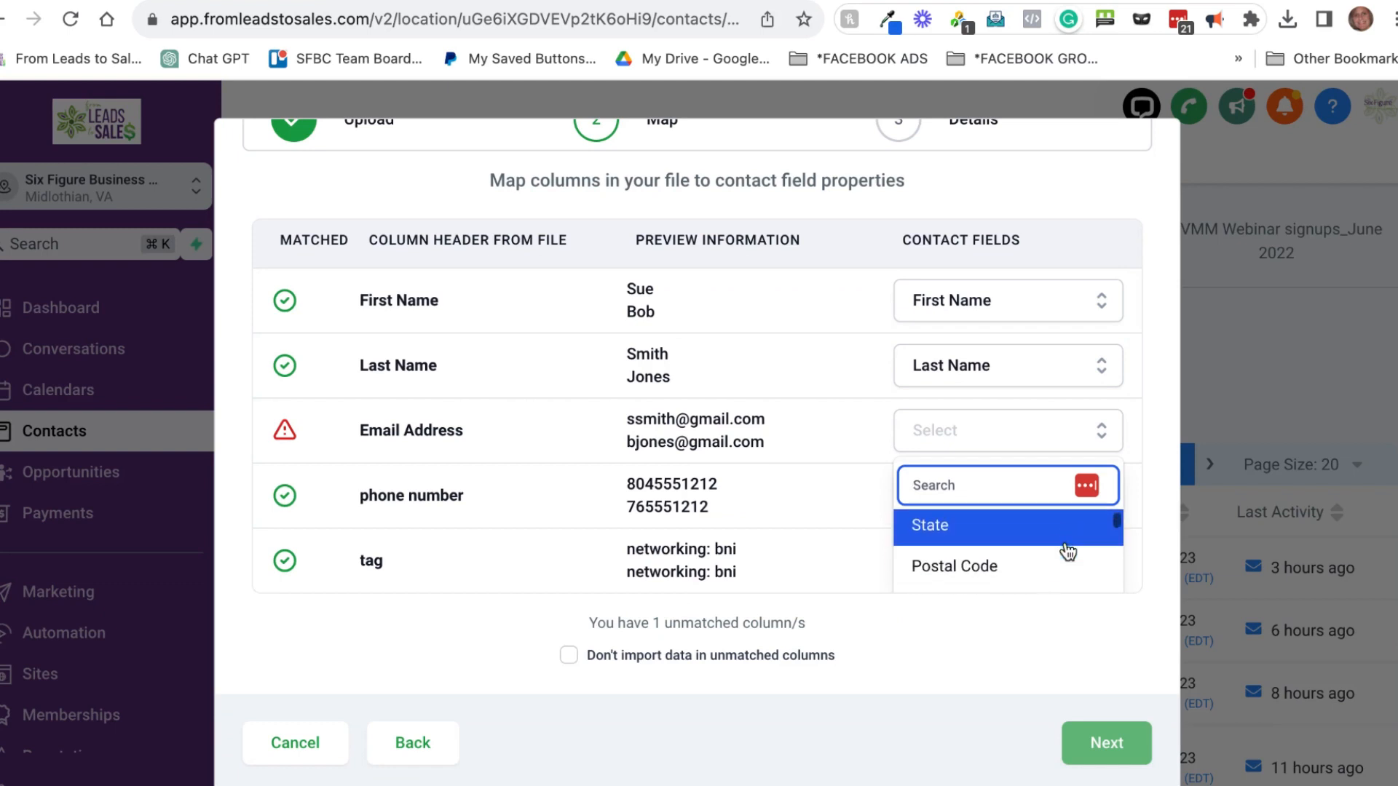
scroll(1068, 551, down, 1)
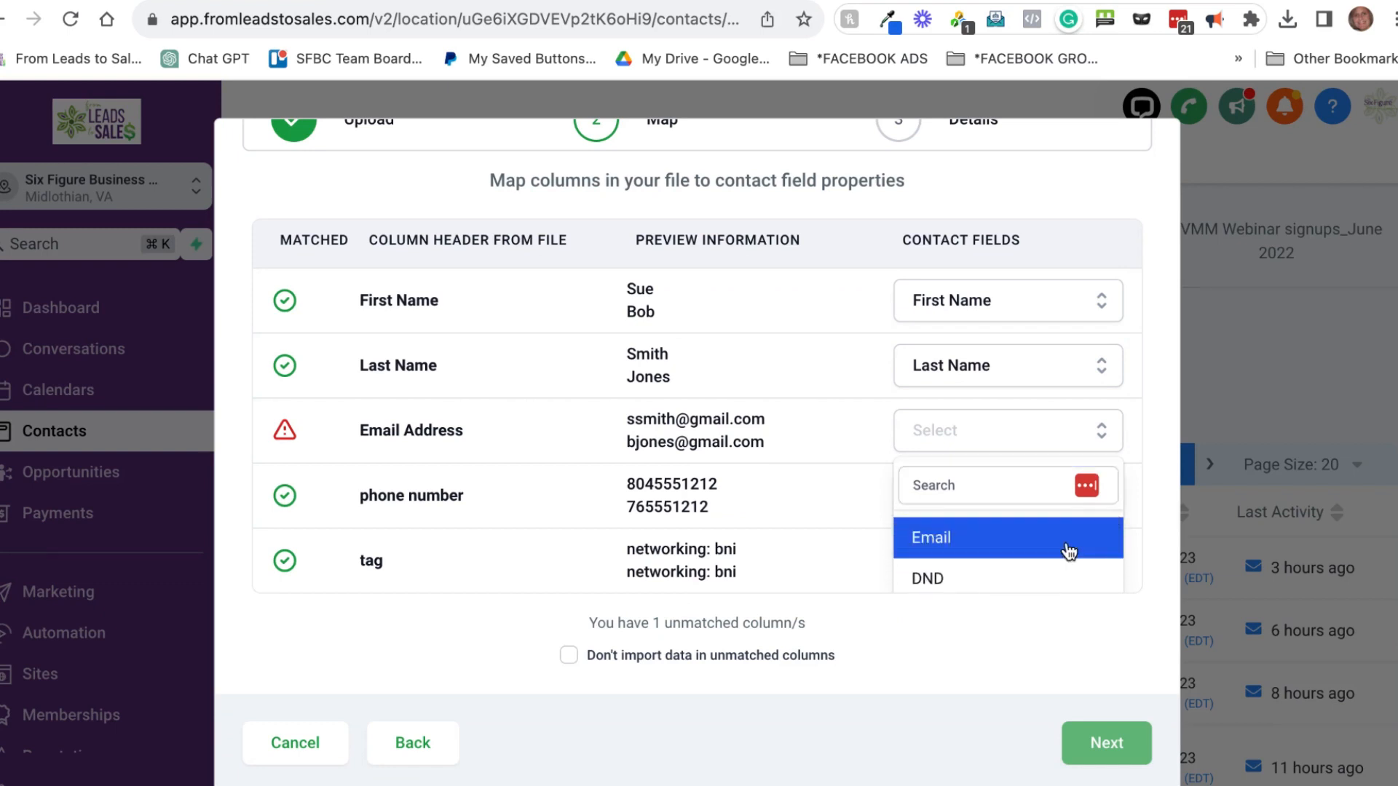
click(1068, 551)
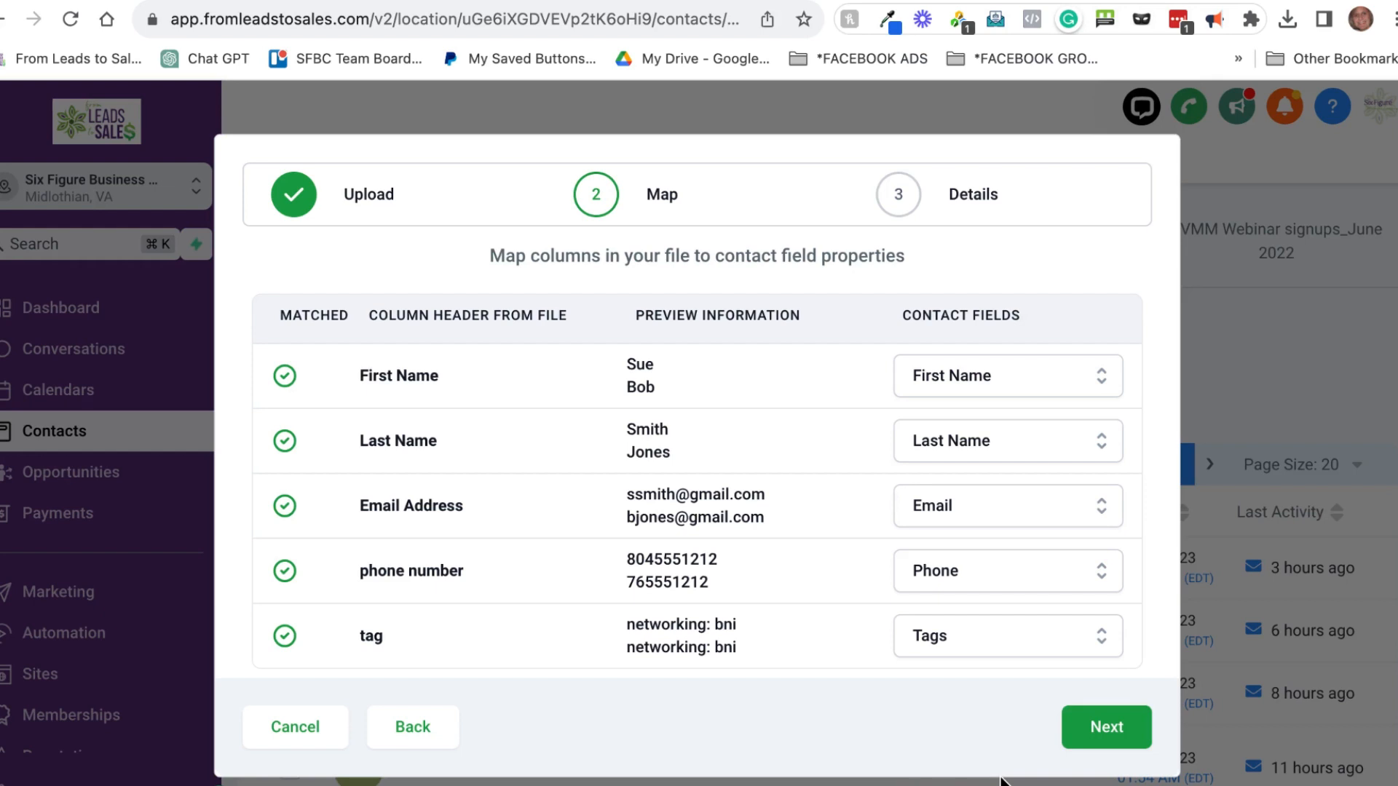
Step: On the Details step, replace the default date-stamp import name with 'new bni contacts'
click(1102, 737)
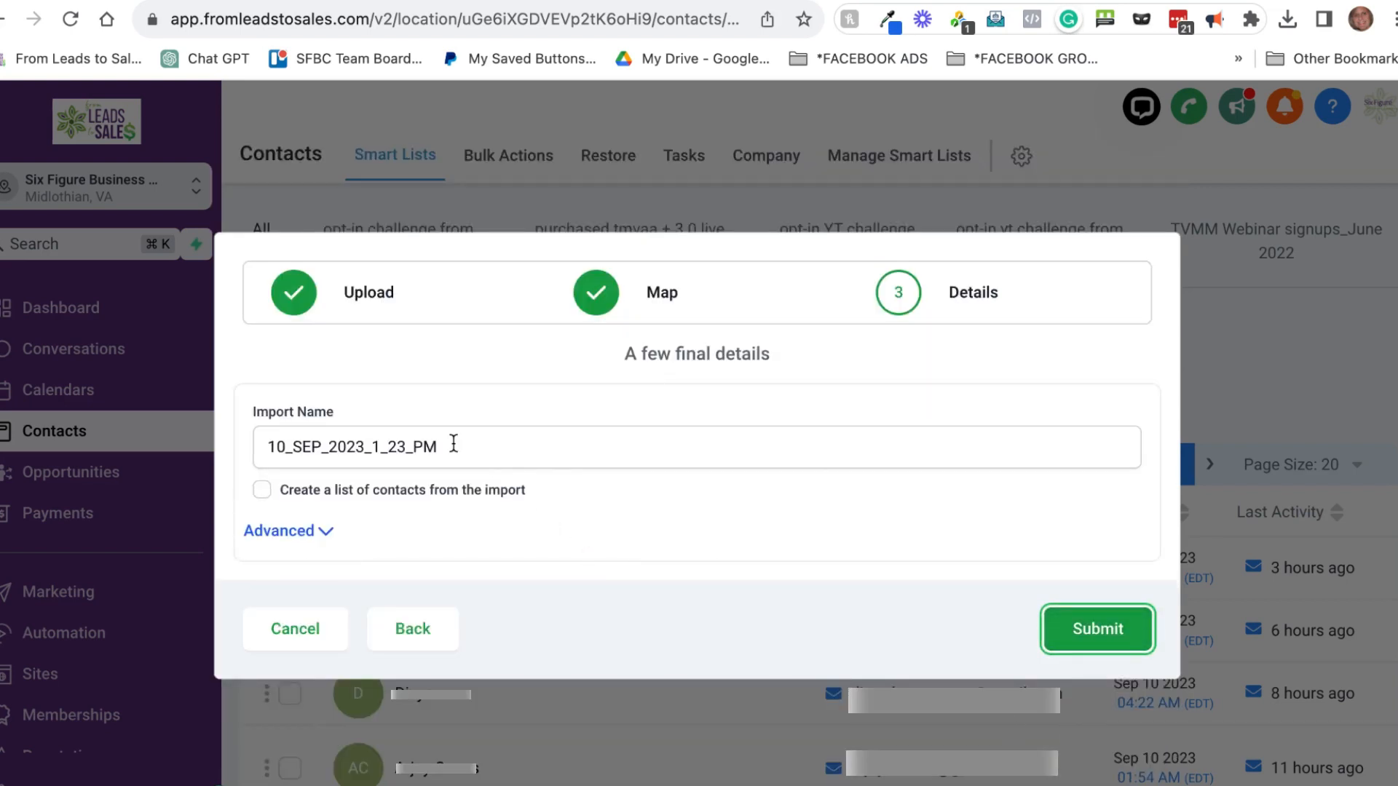
drag(450, 447, 233, 451)
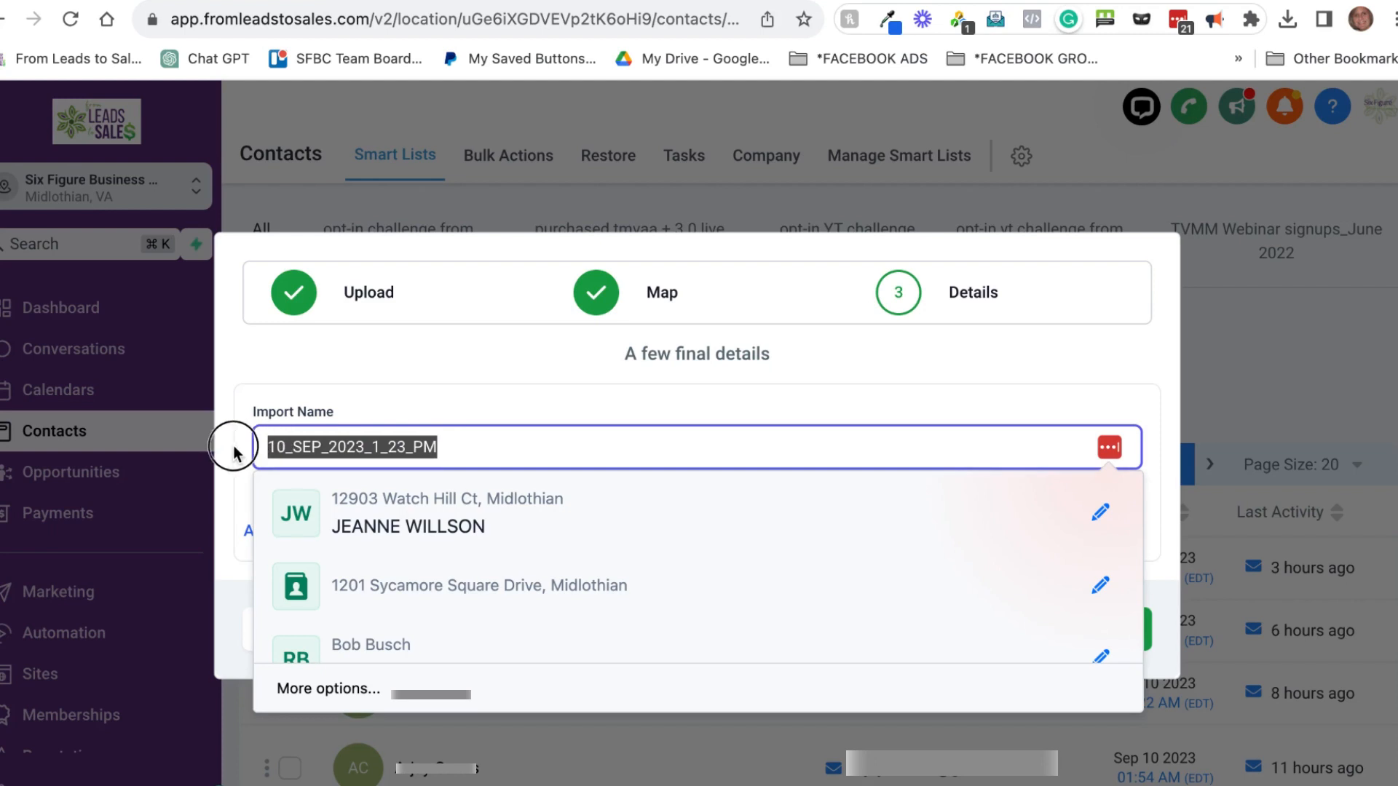
click(464, 372)
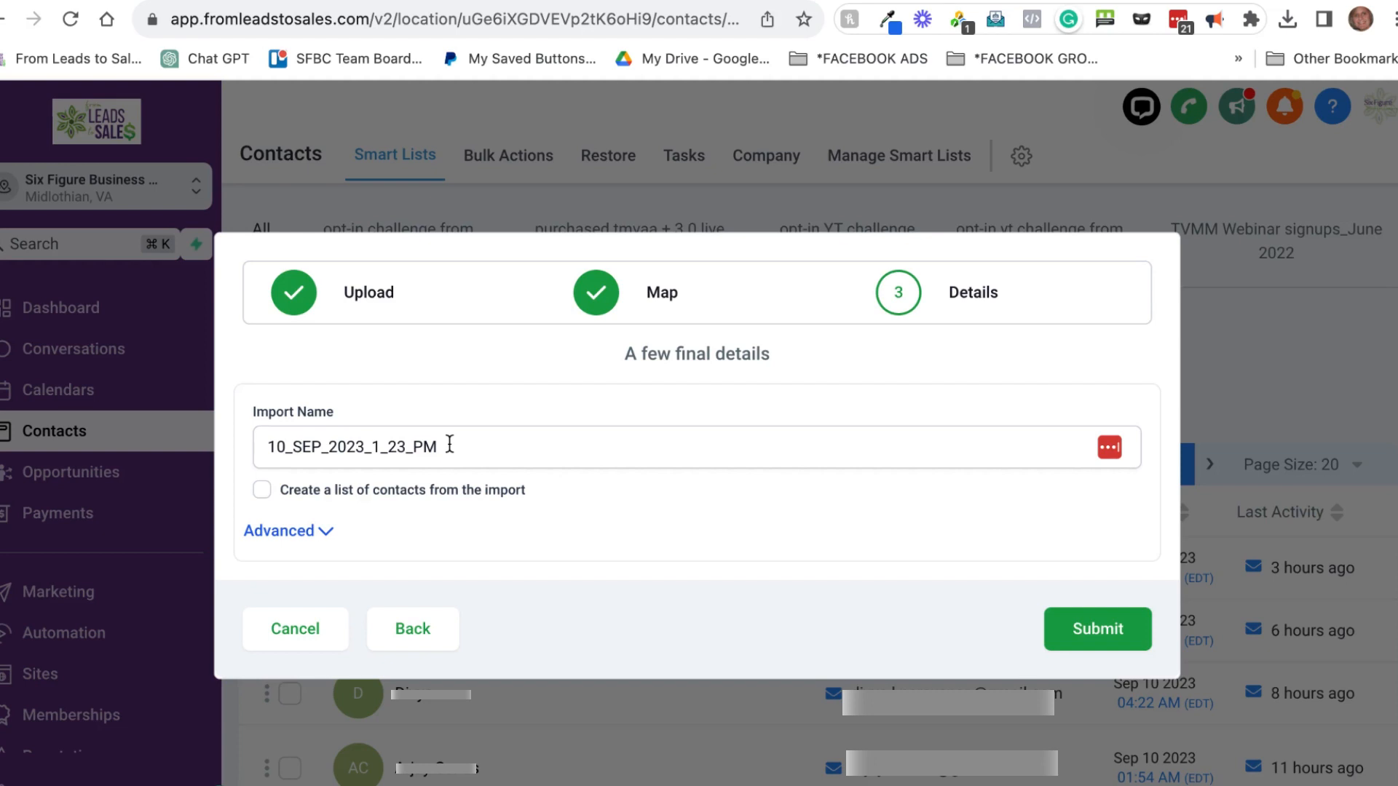
drag(449, 445, 256, 452)
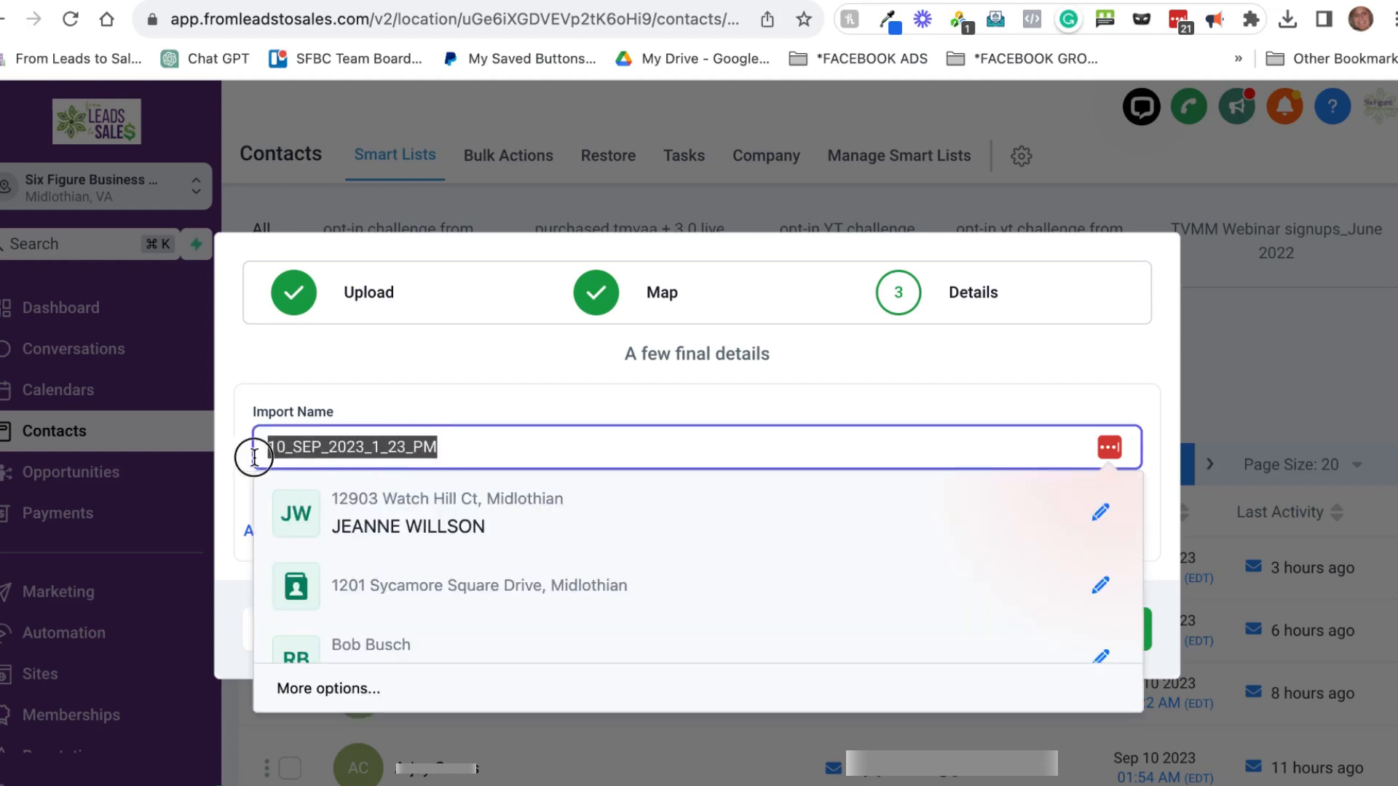
key(BackSpace)
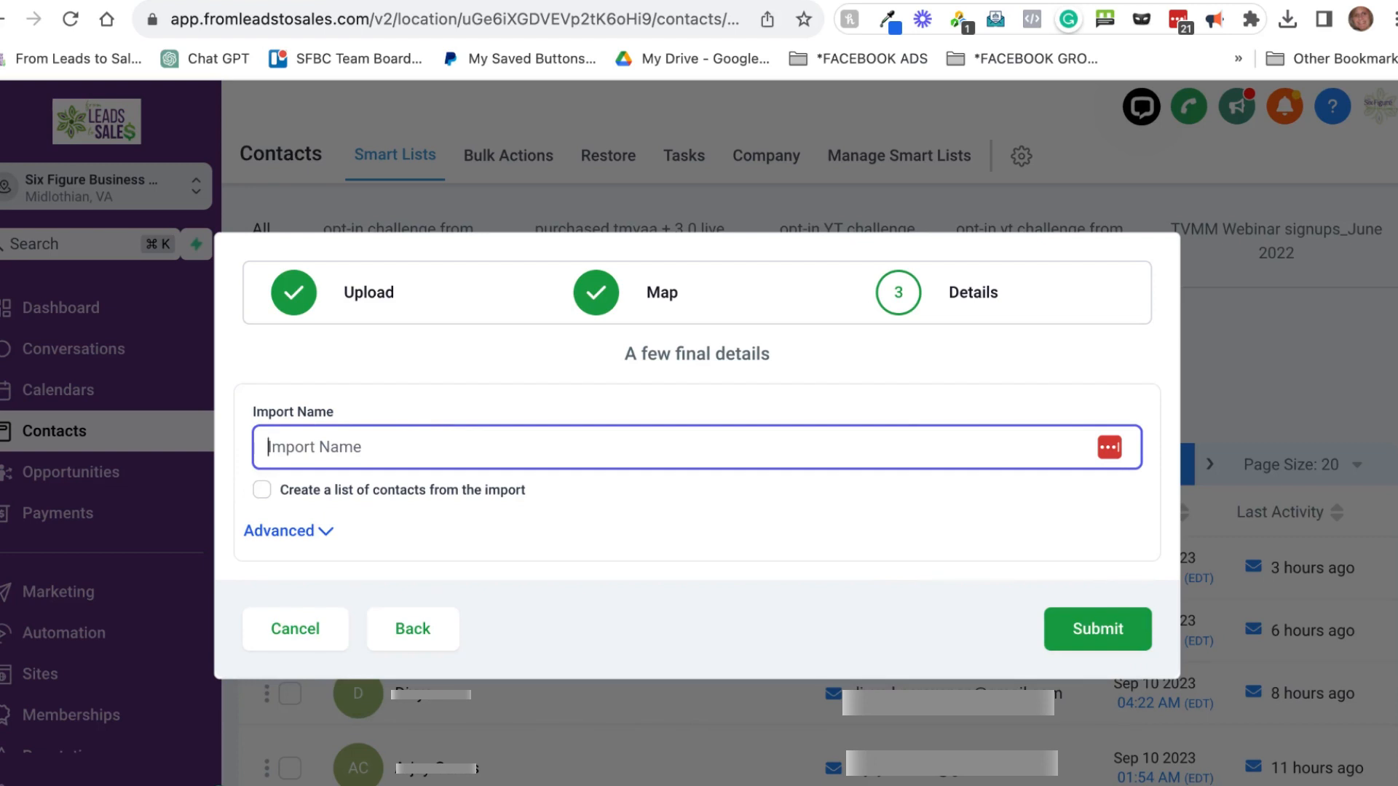
text(new bon coan)
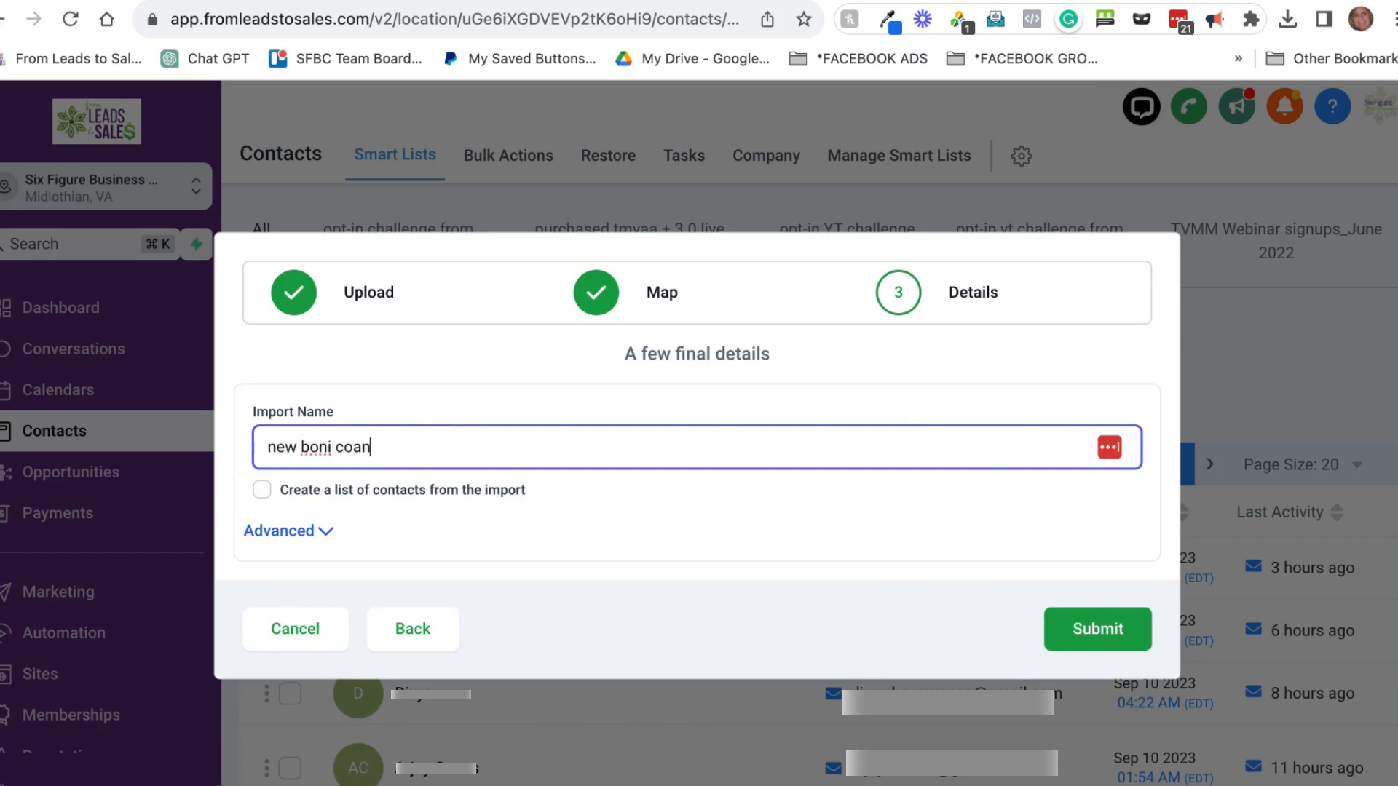
key(BackSpace)
key(BackSpace)
key(BackSpace)
key(BackSpace)
key(BackSpace)
key(BackSpace)
text(ni contacts)
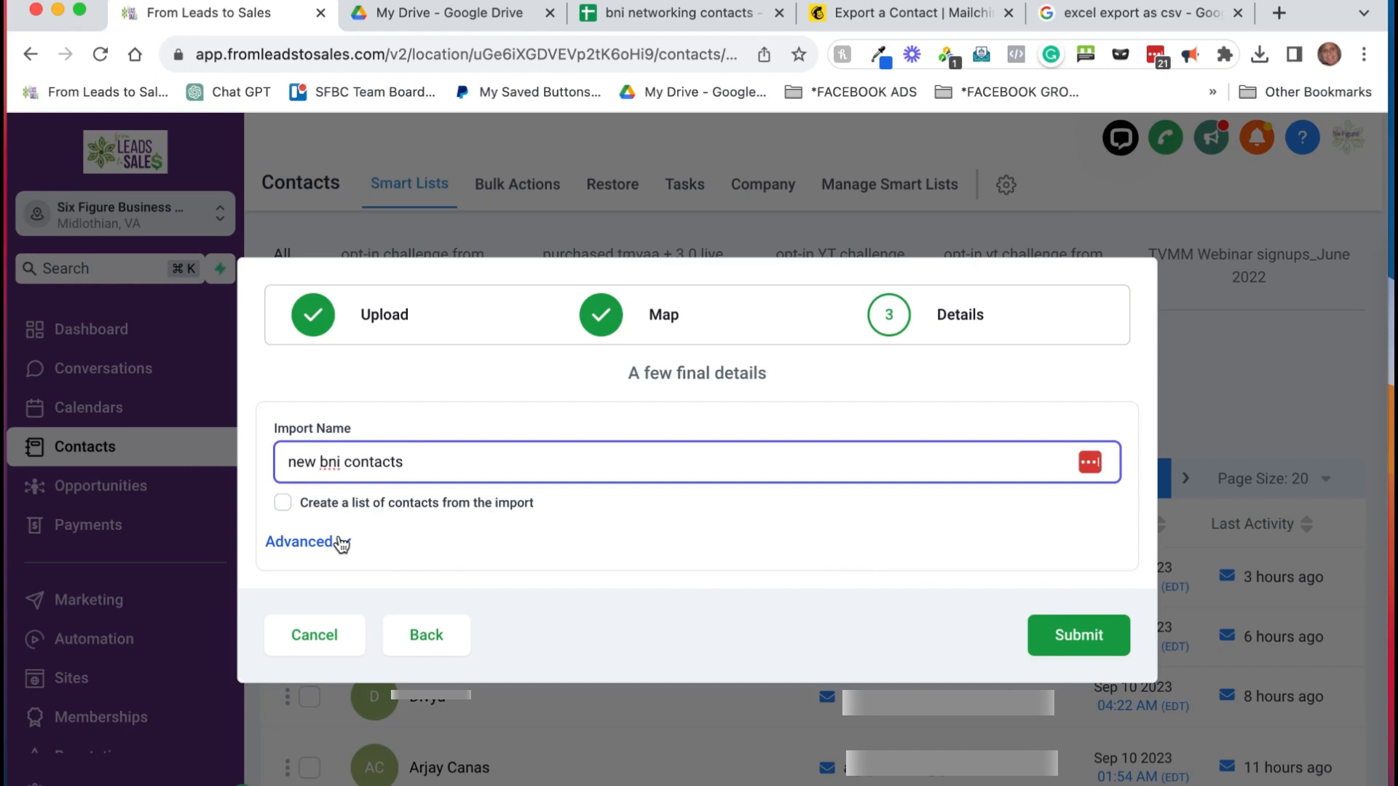
Step: Expand Advanced options and review the add-new-and-update, match-by-Email, Tags and Workflow settings
click(340, 542)
scroll(518, 509, down, 3)
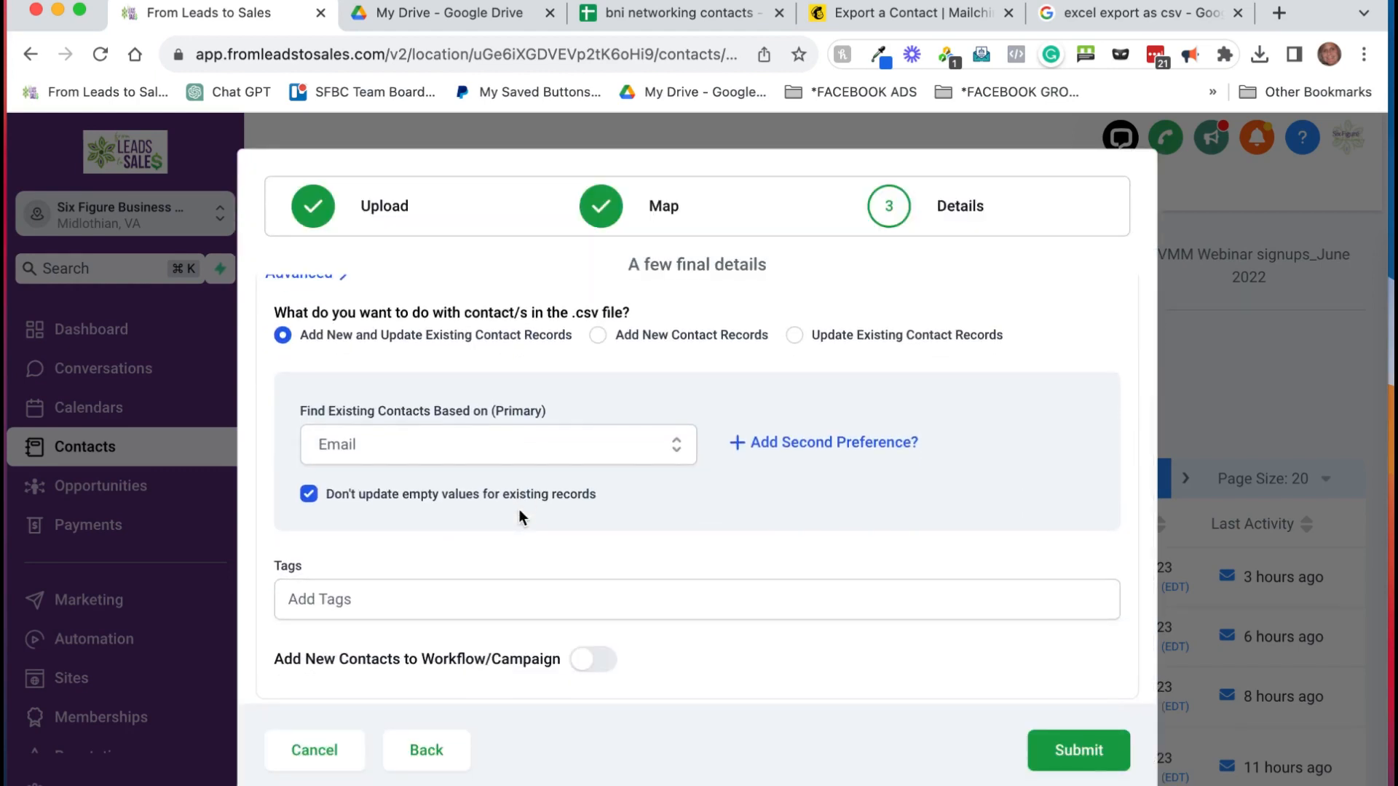
scroll(519, 509, up, 3)
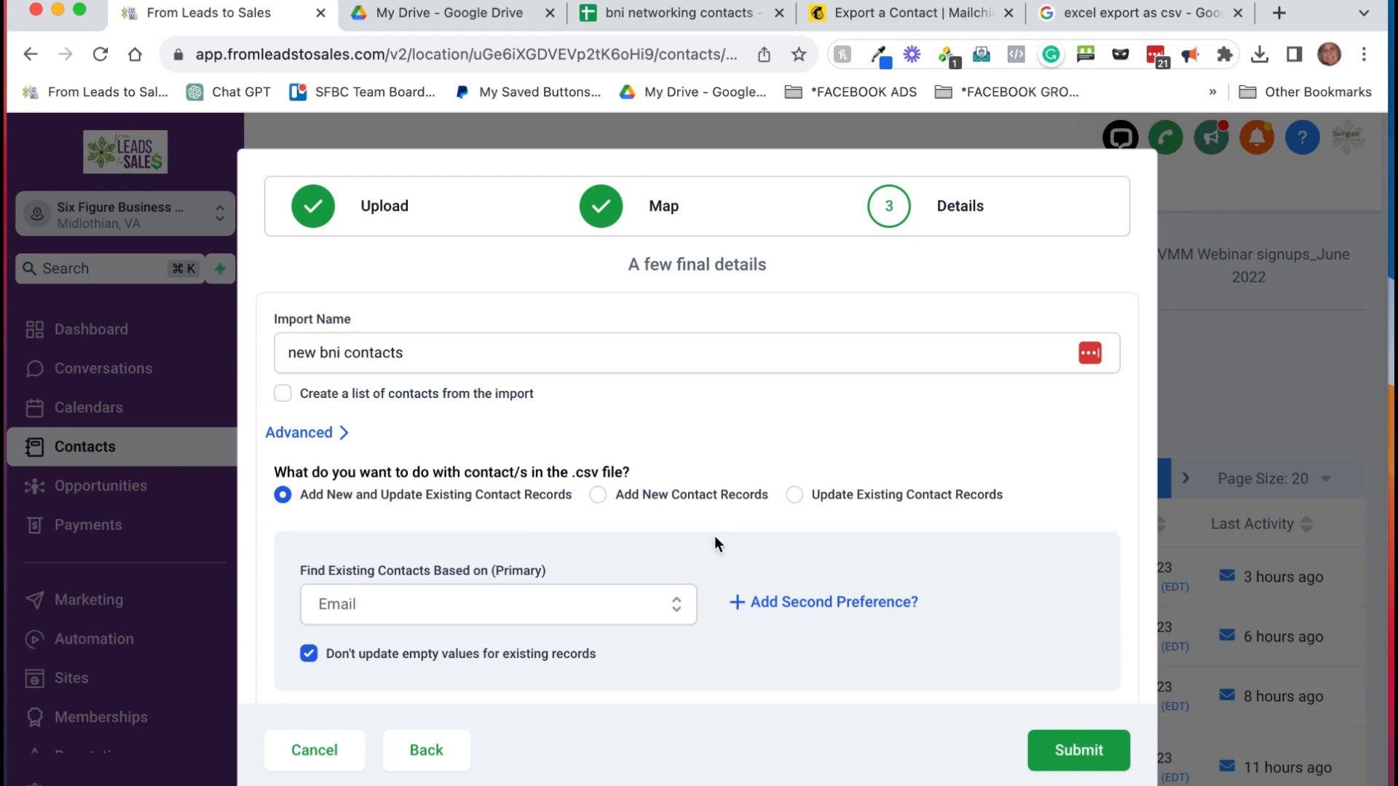
scroll(714, 536, down, 3)
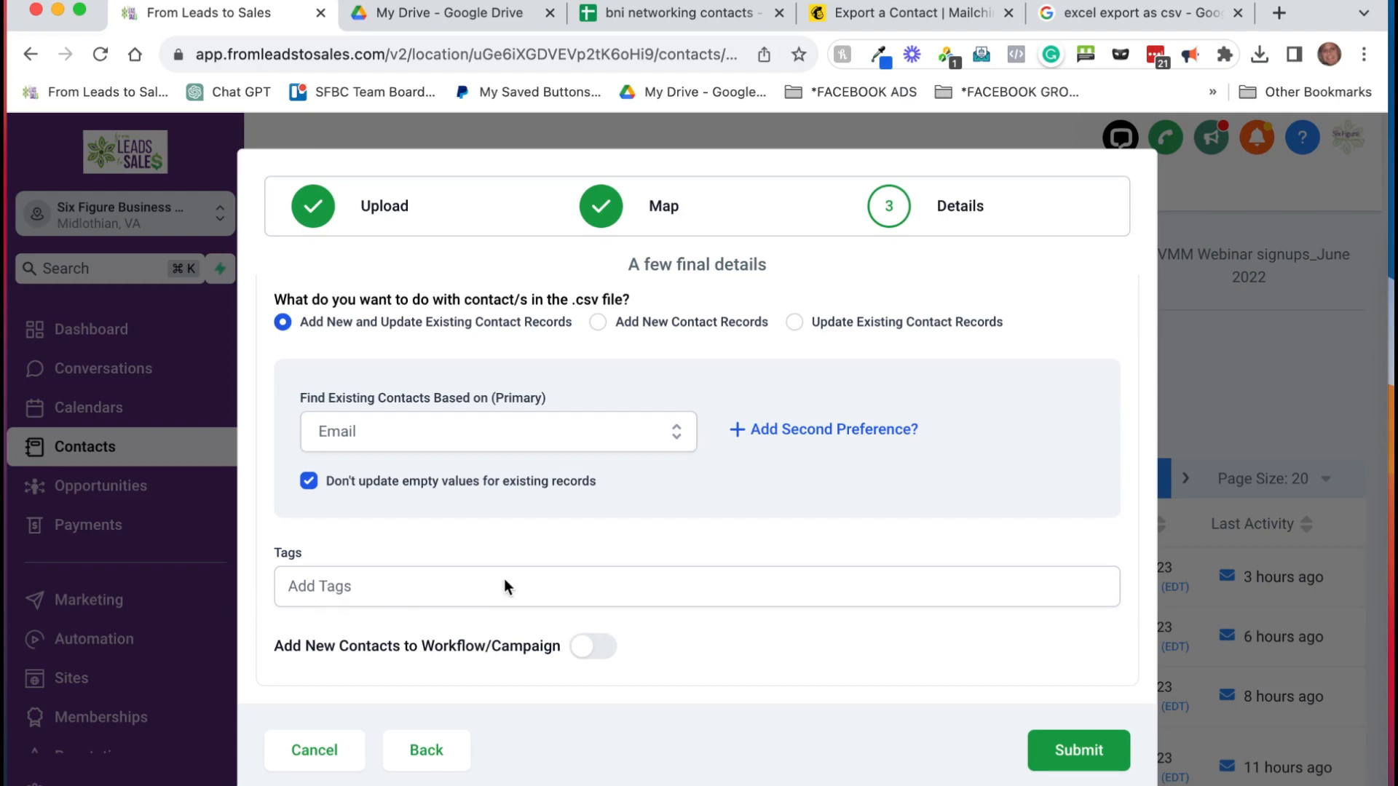
scroll(503, 579, up, 3)
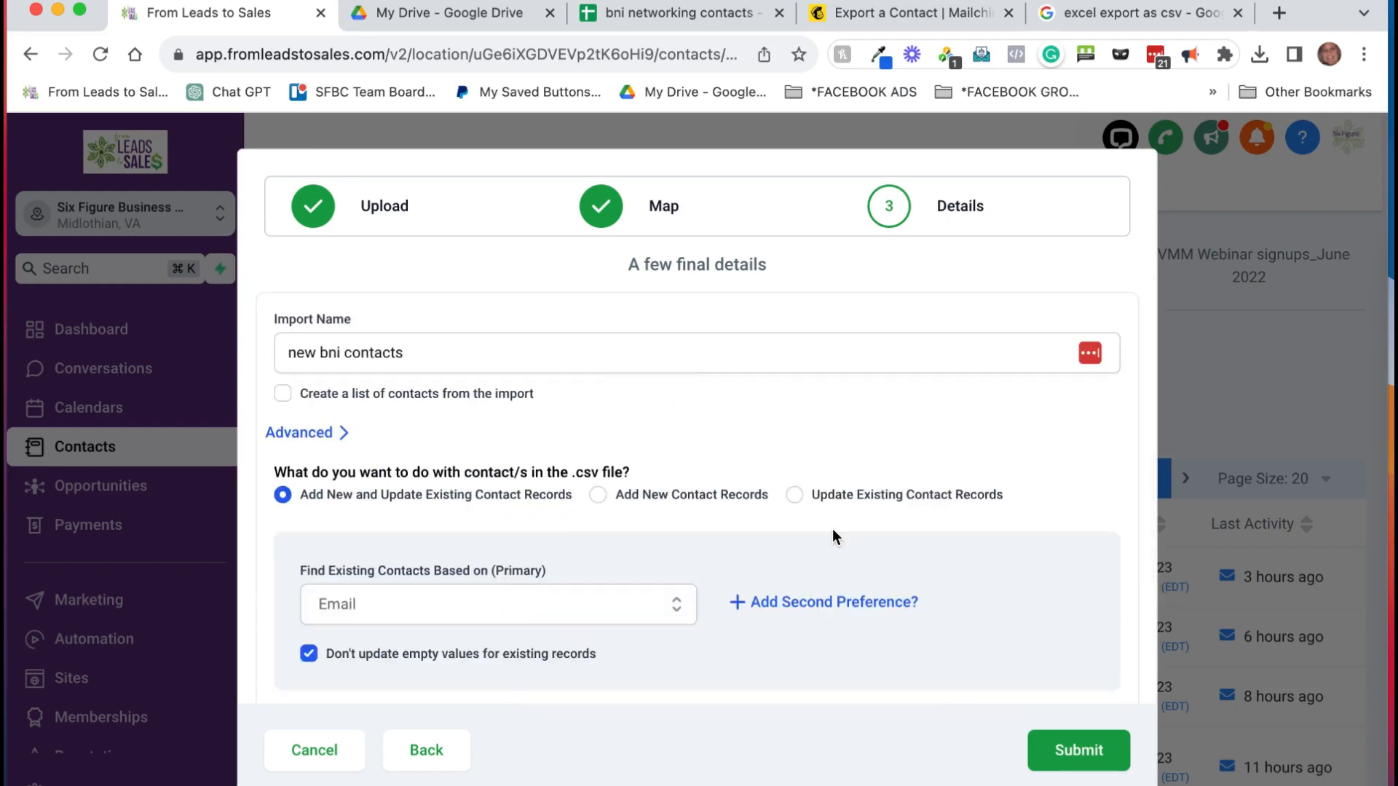
Step: Submit the 'new bni contacts' import and open the bulk operations history
click(1080, 760)
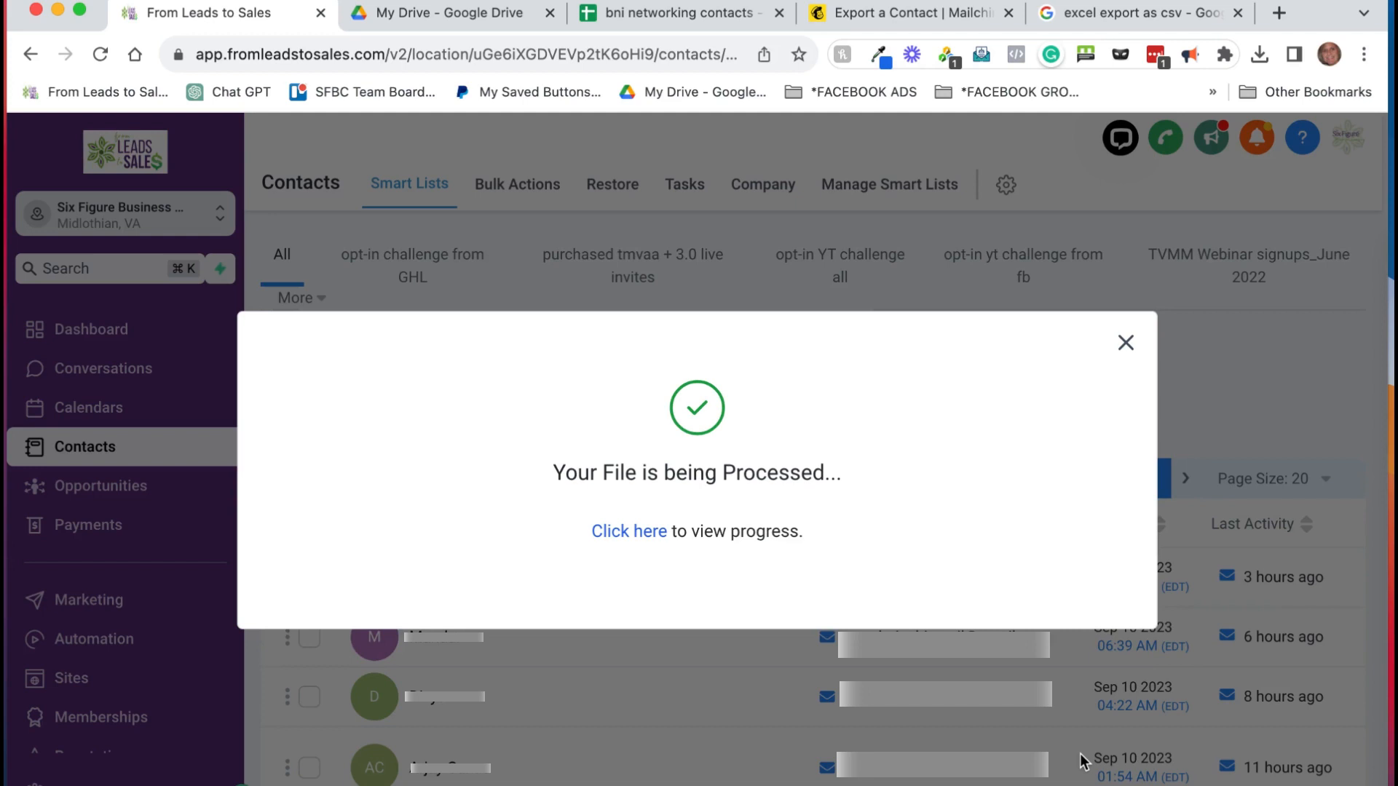
click(652, 533)
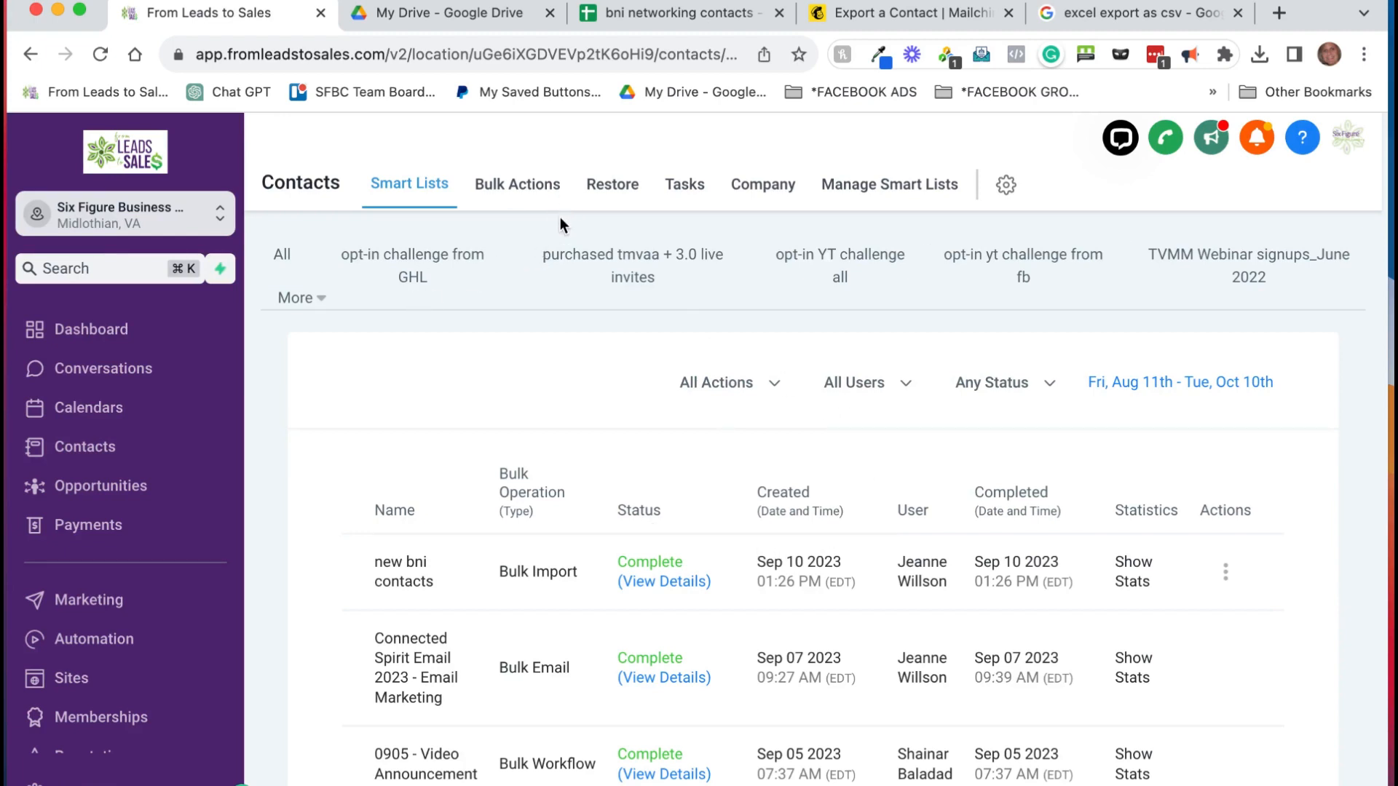
click(524, 192)
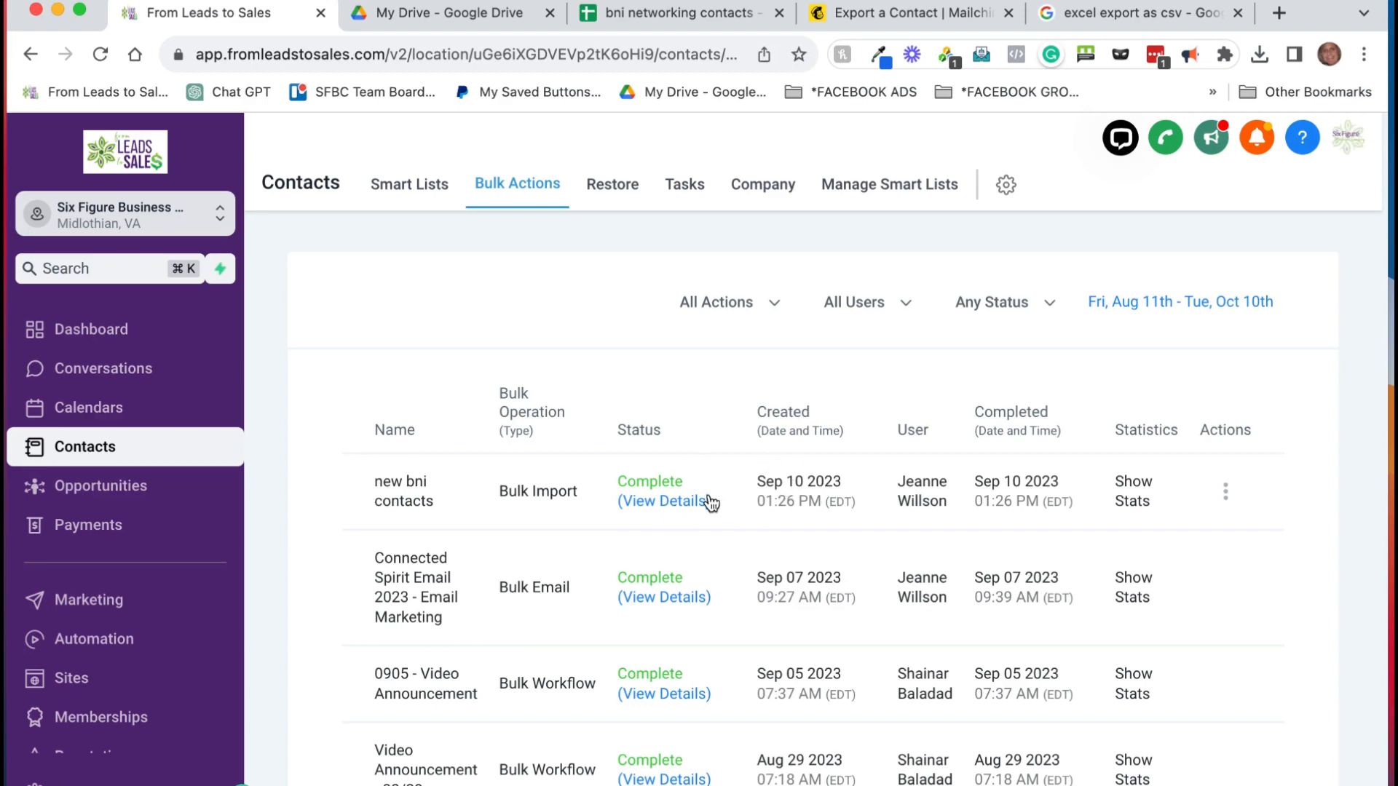
Step: Check the completed import's details, then return to the full Contacts list
click(687, 502)
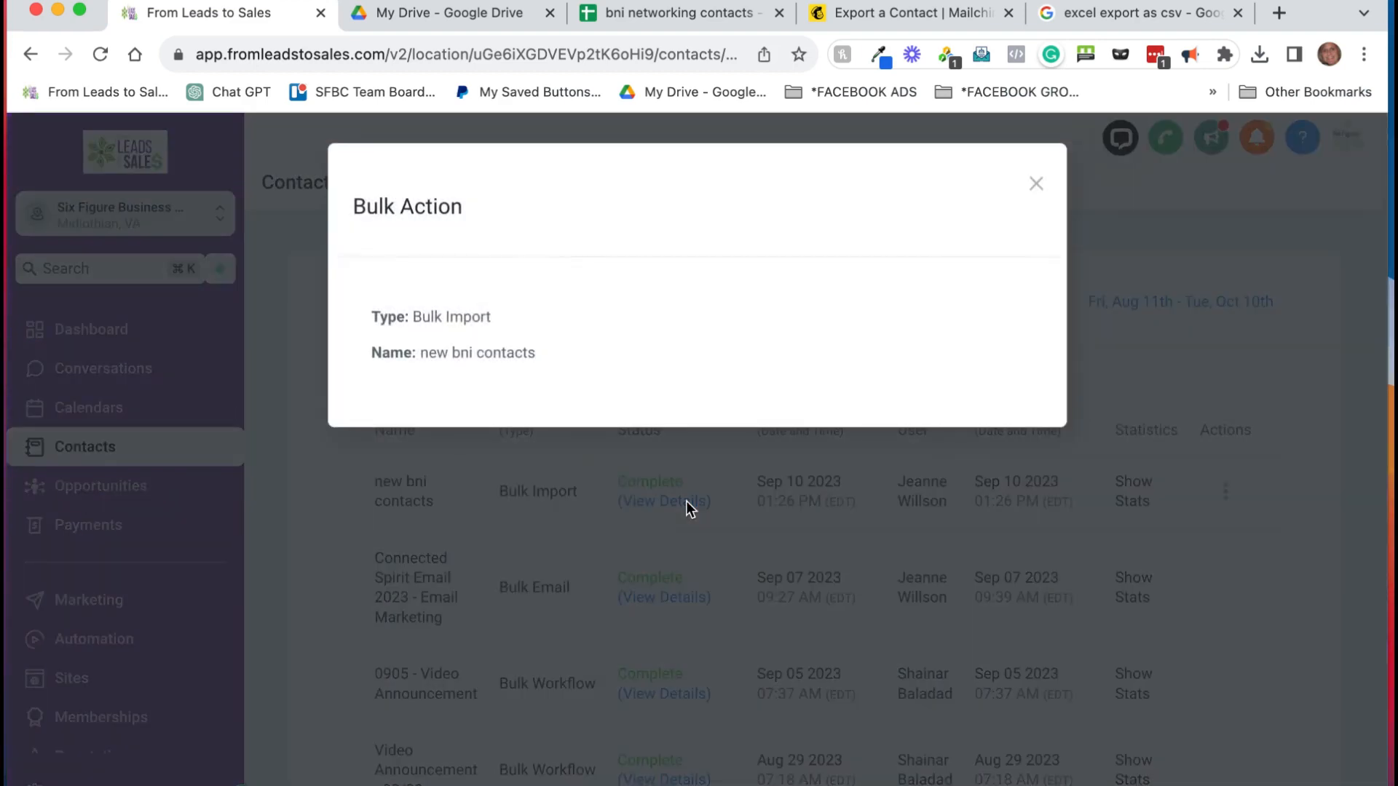
click(776, 511)
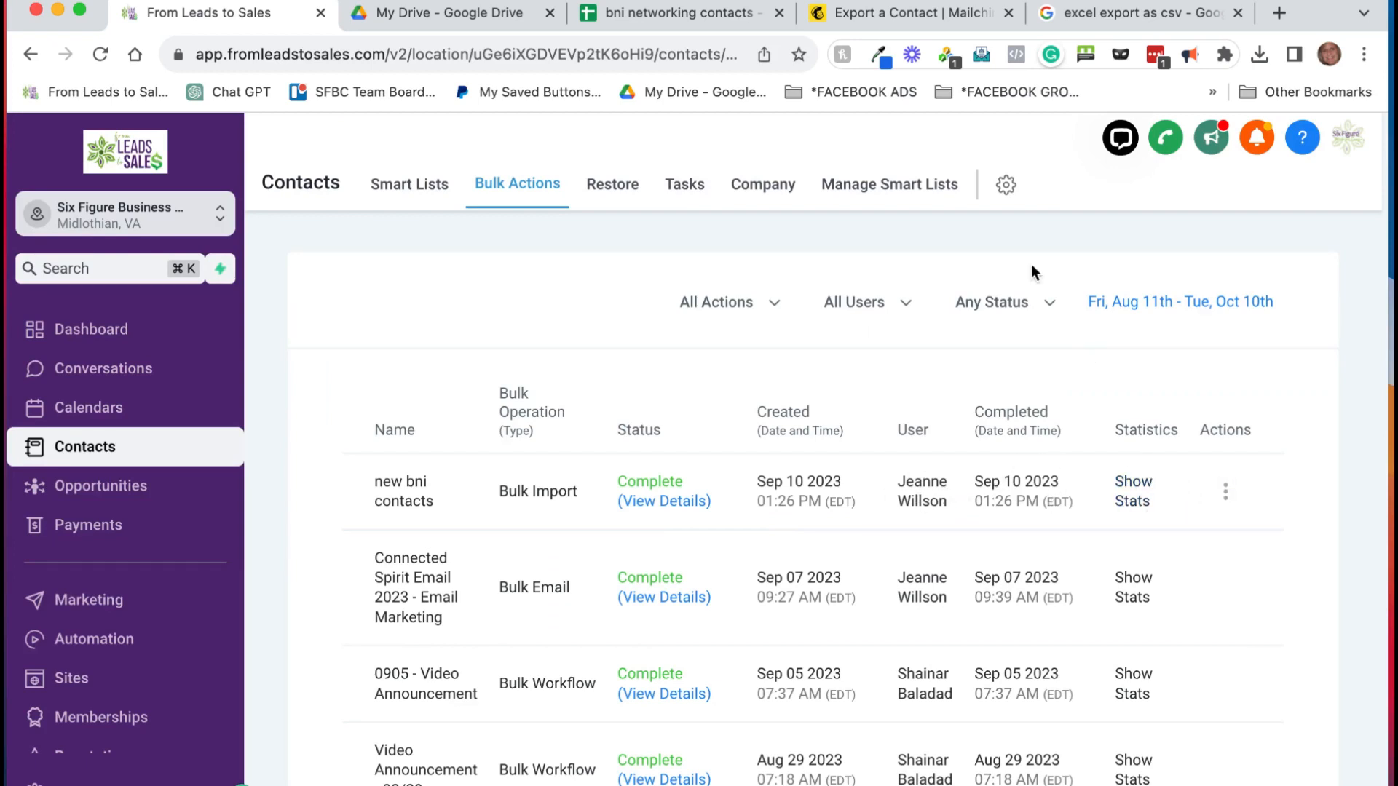
click(417, 188)
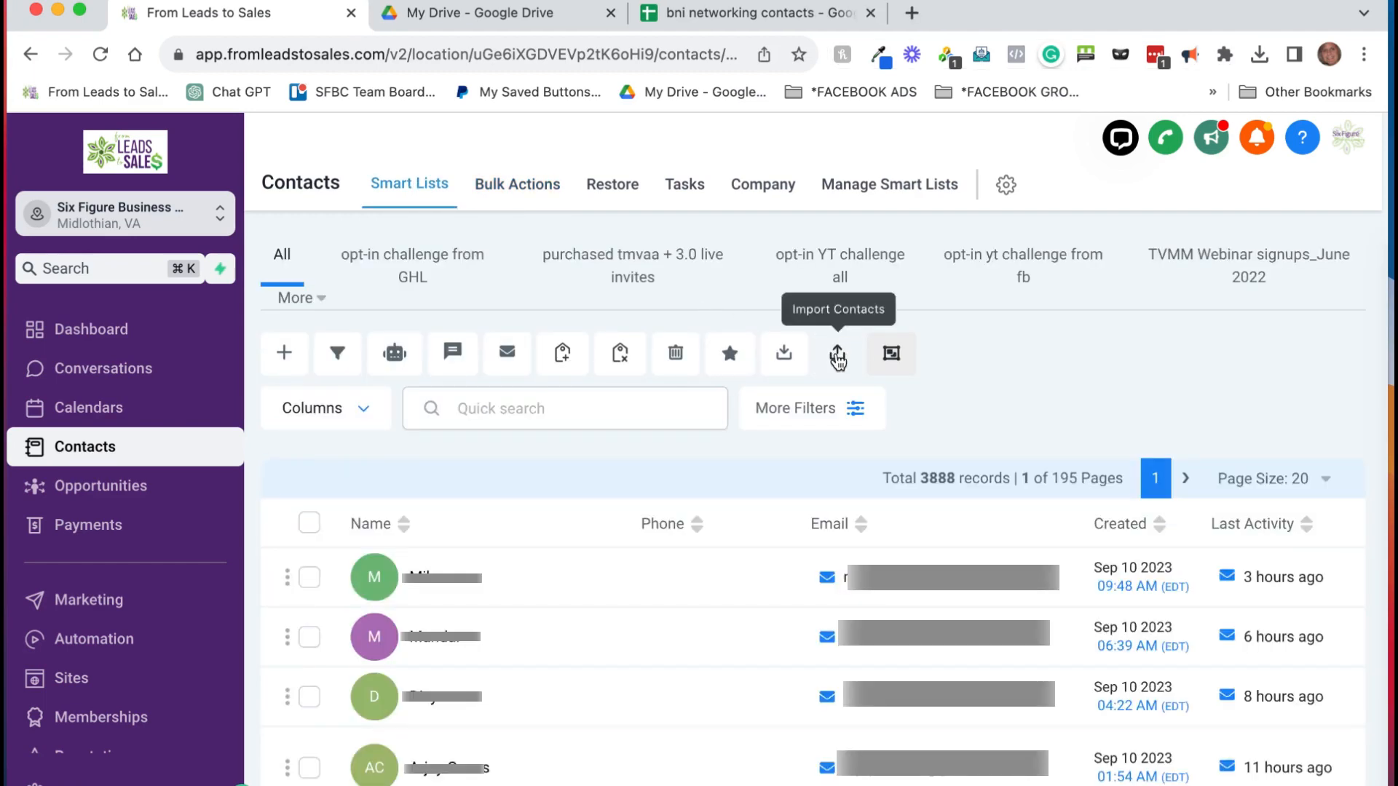
Step: Re-import 'bni networking contacts - Sheet1.csv' and review its columns at the next step
click(837, 356)
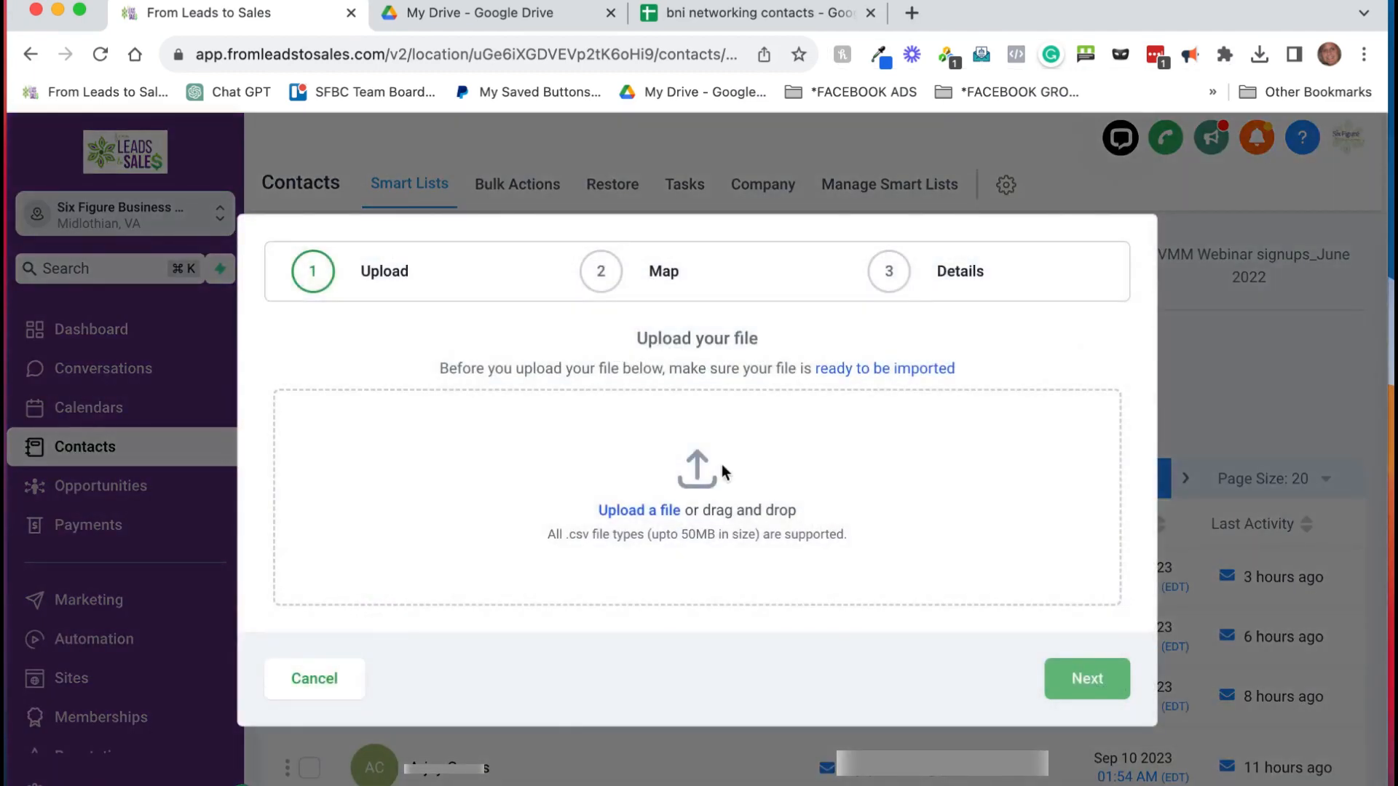
click(634, 516)
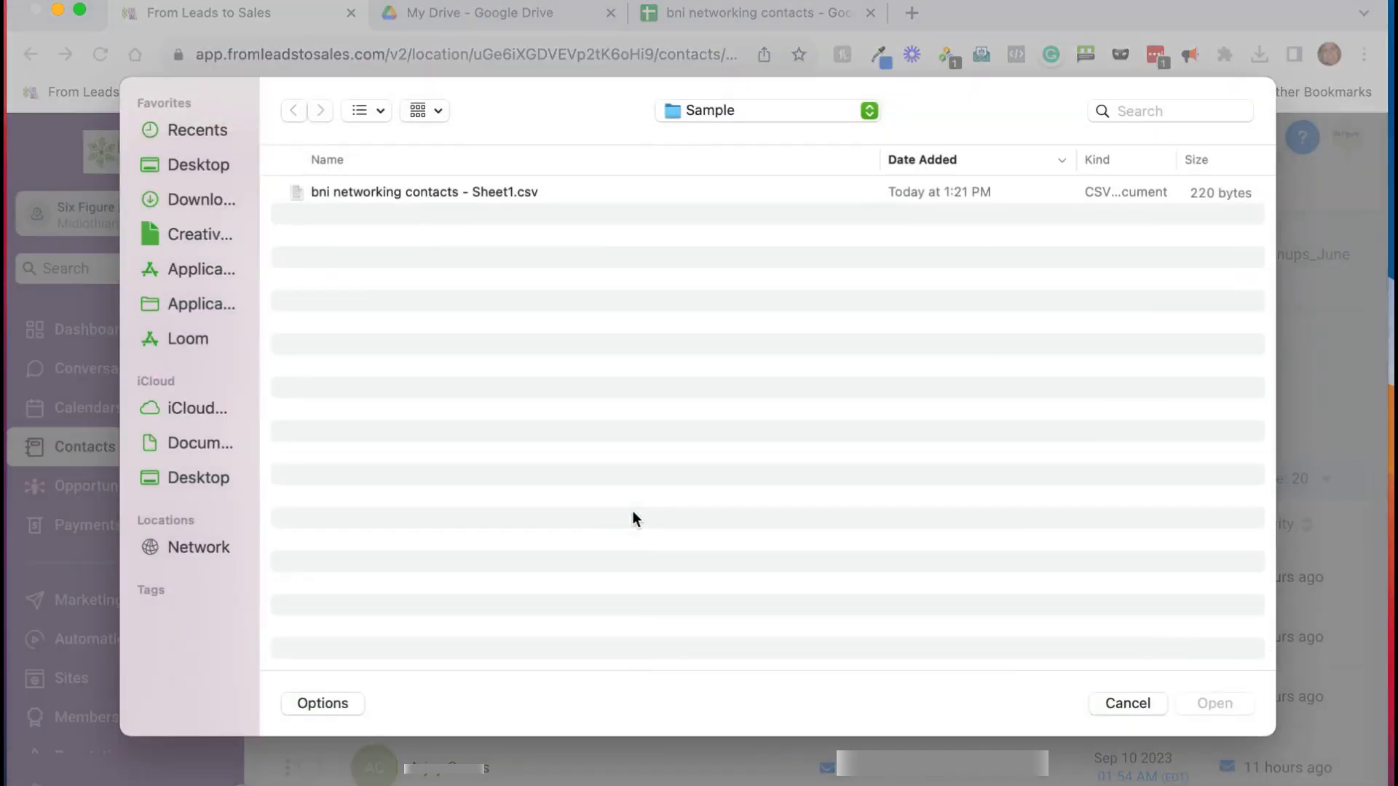
click(596, 199)
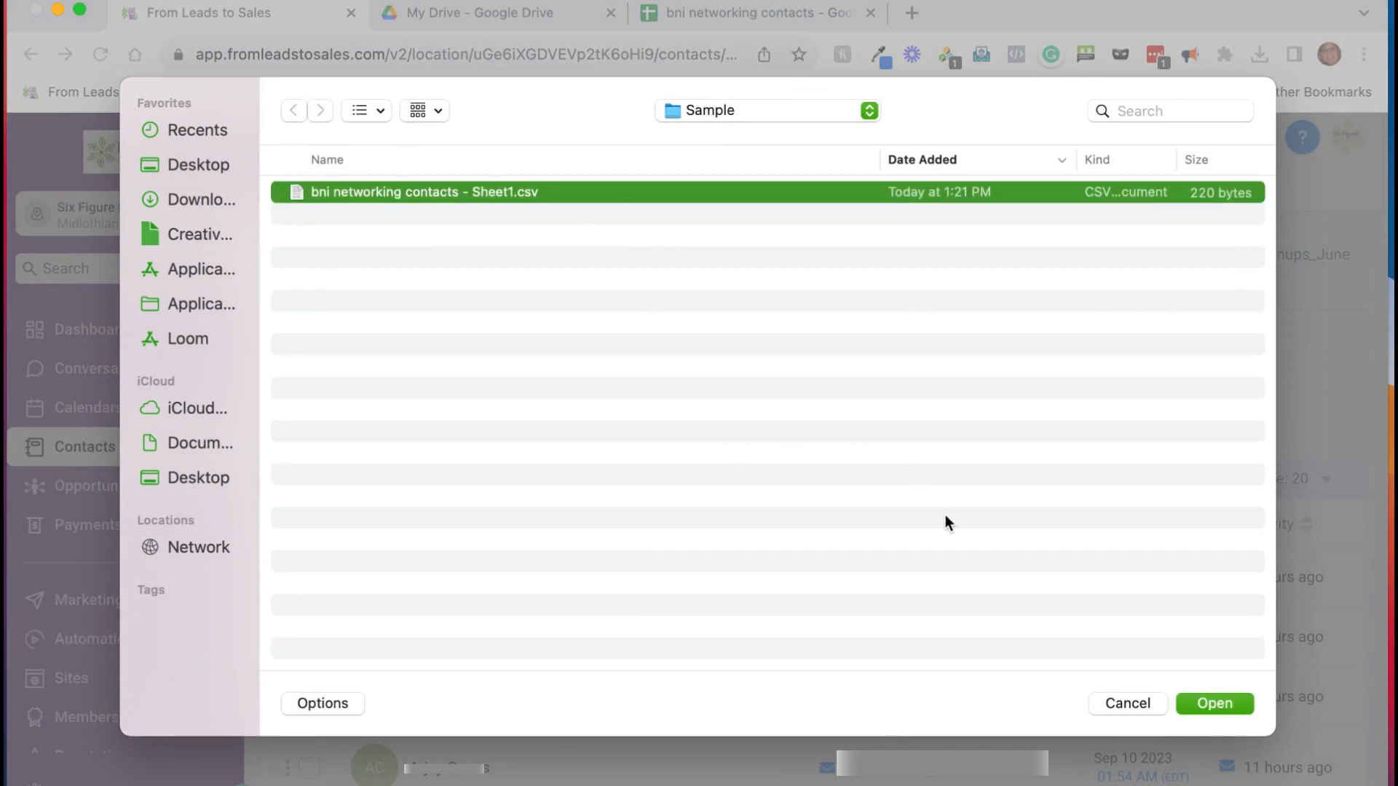
click(1204, 704)
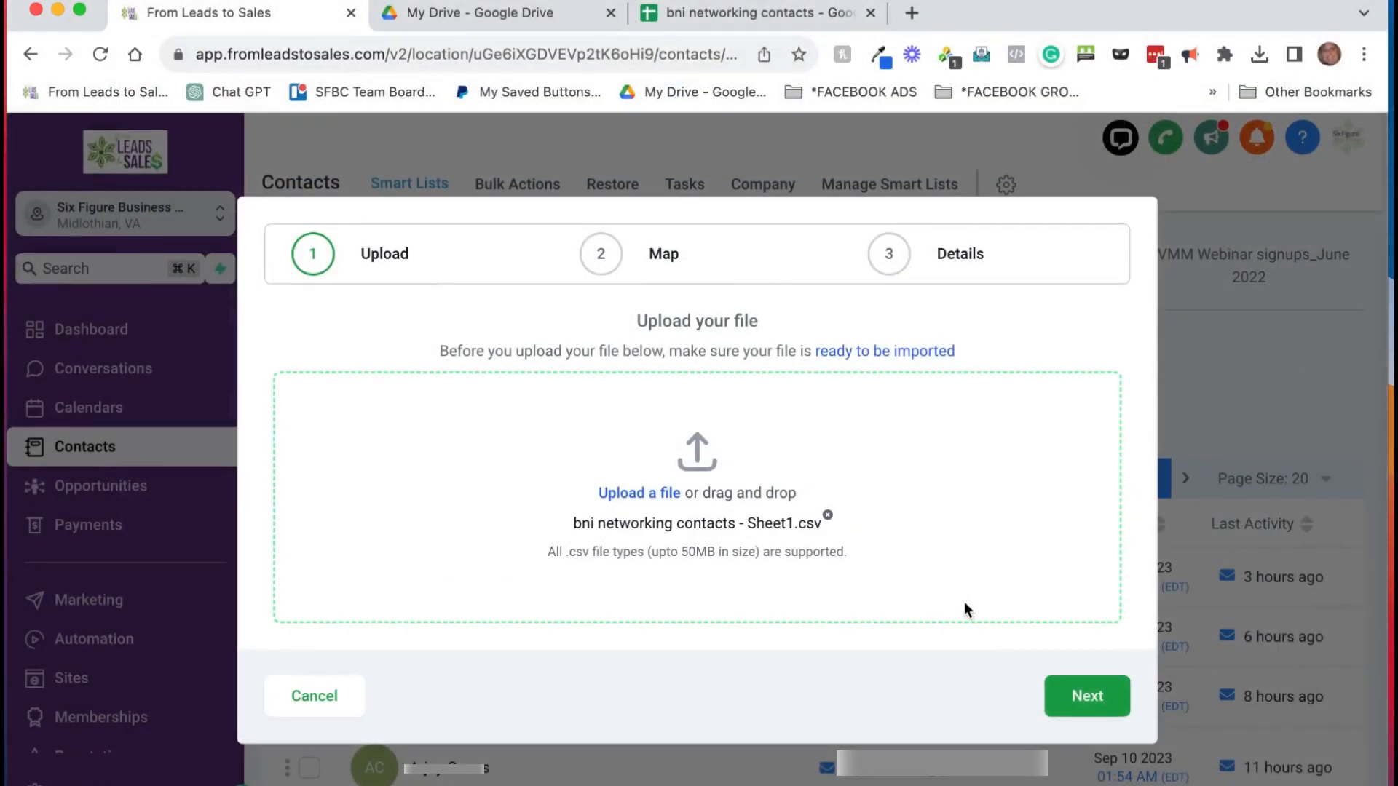
click(1085, 695)
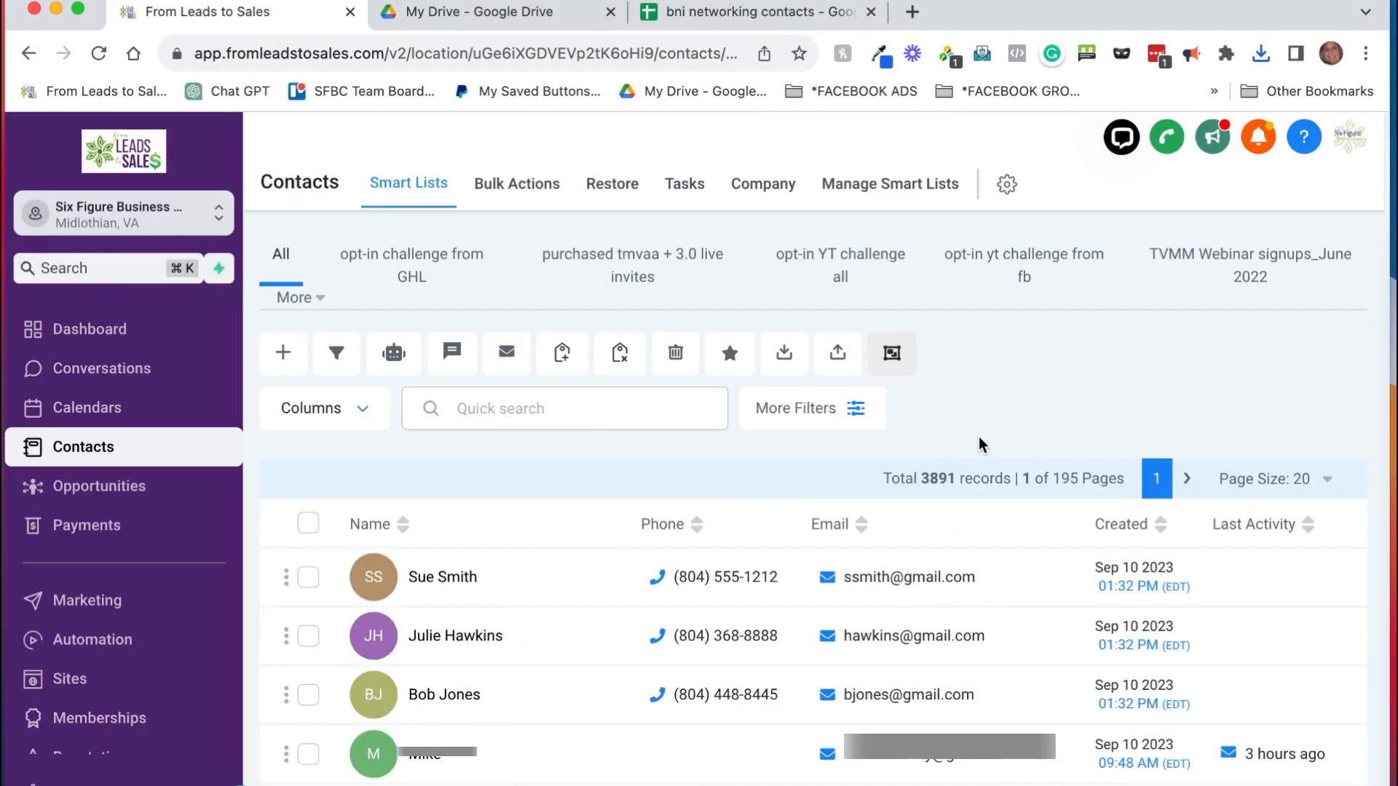
scroll(1030, 615, right, 5)
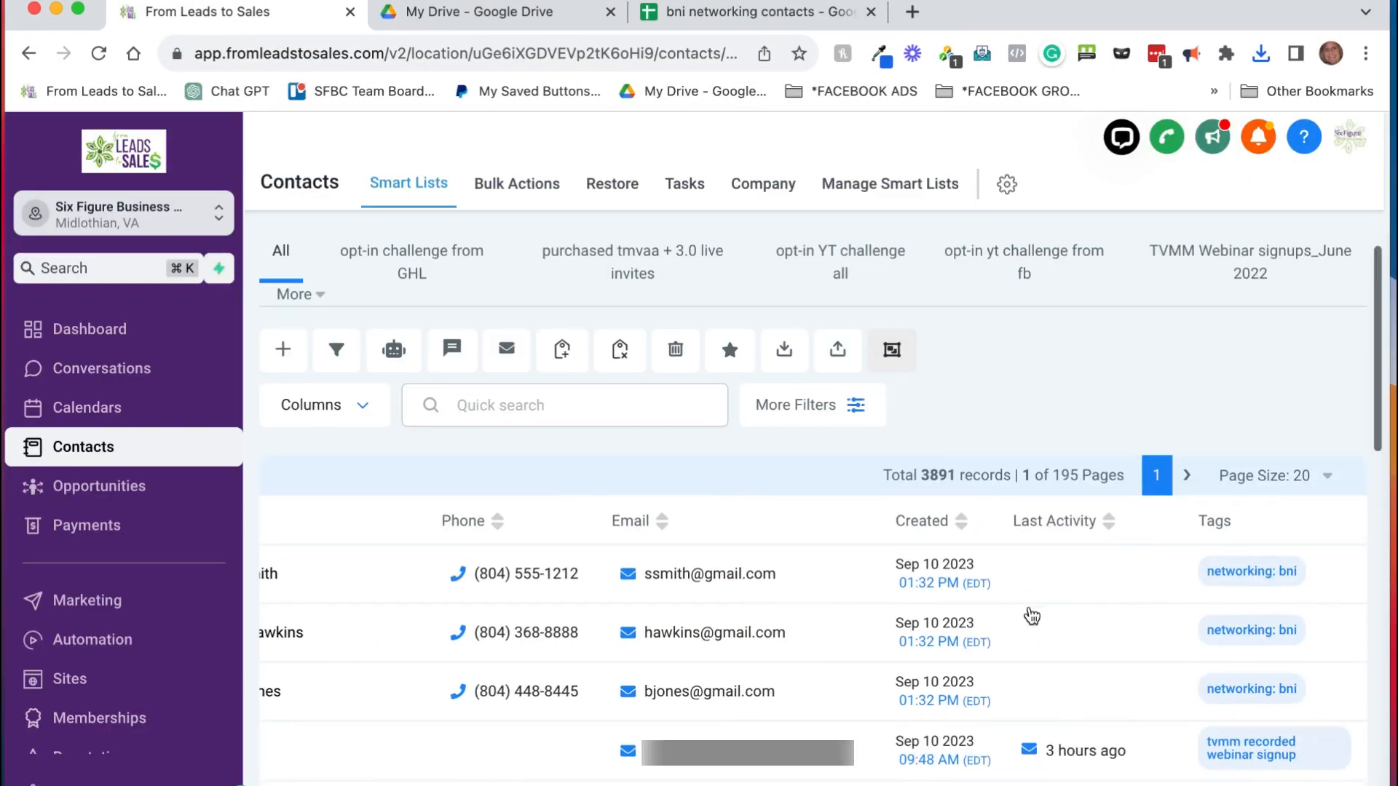
scroll(1030, 614, left, 5)
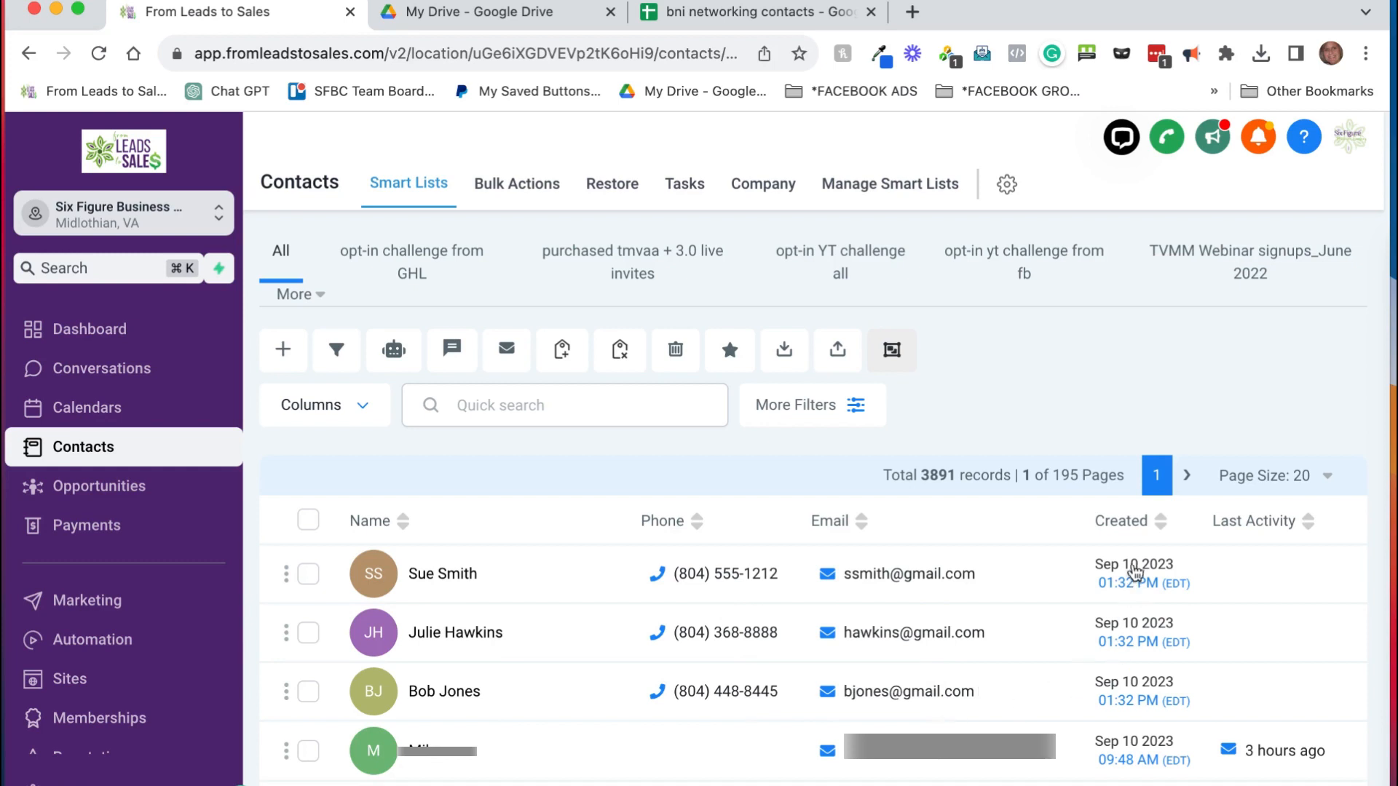
scroll(1140, 688, right, 5)
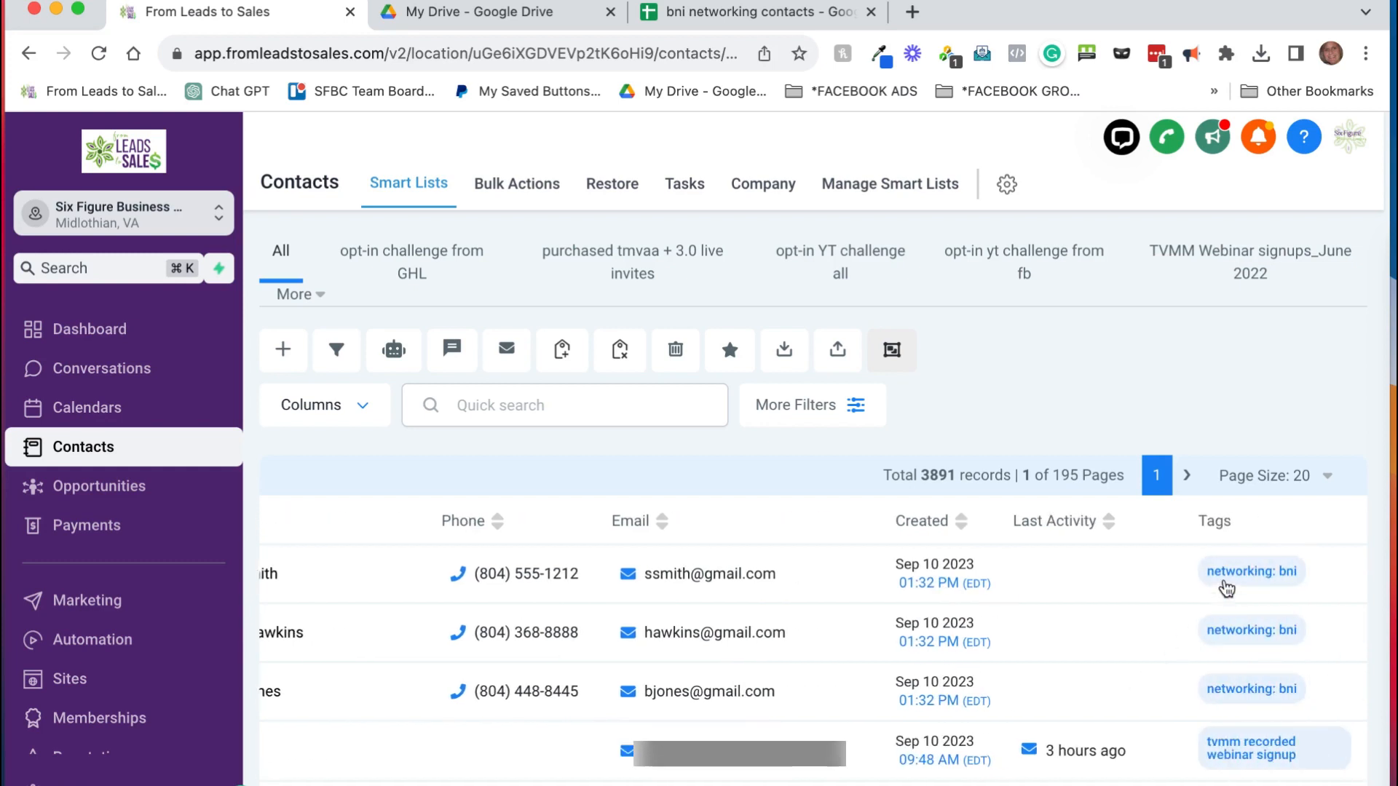
scroll(975, 638, left, 5)
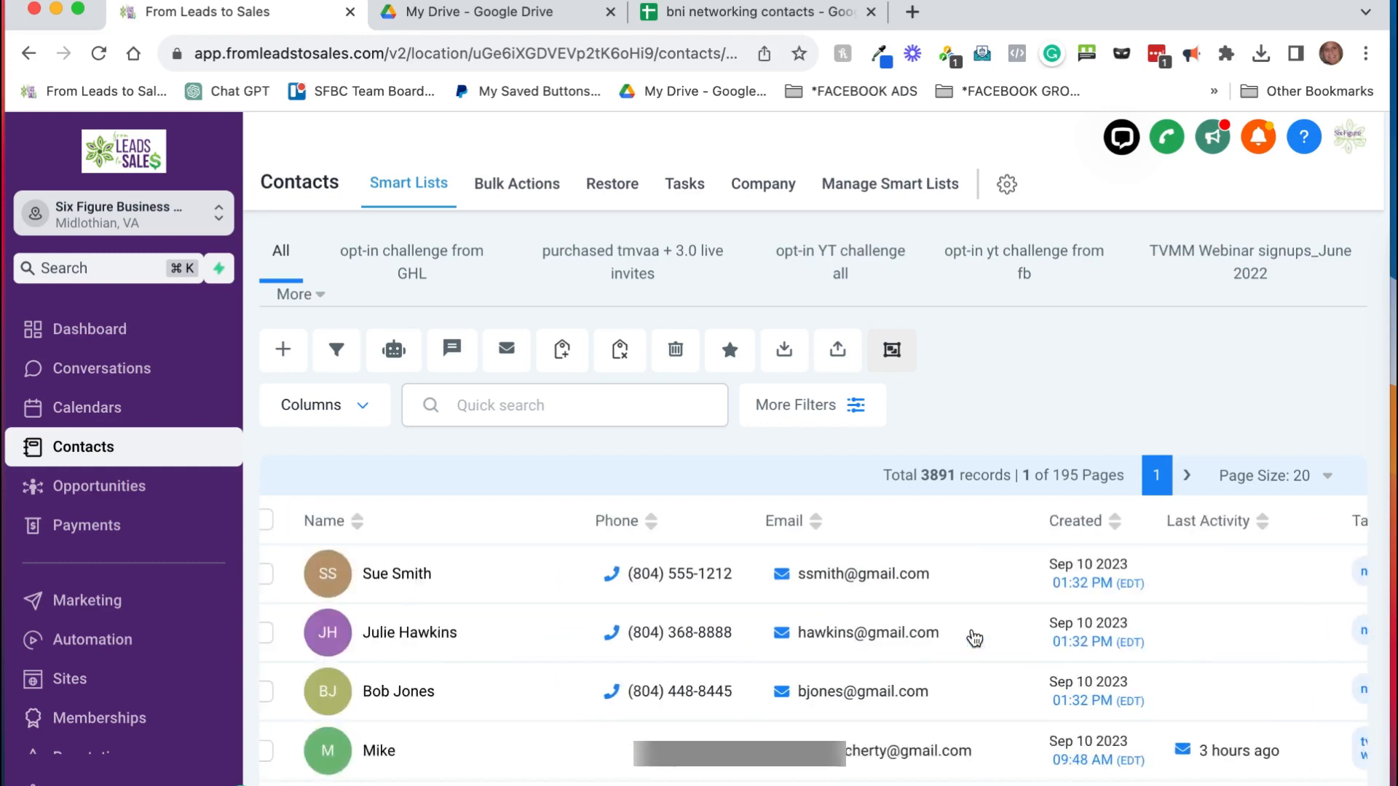